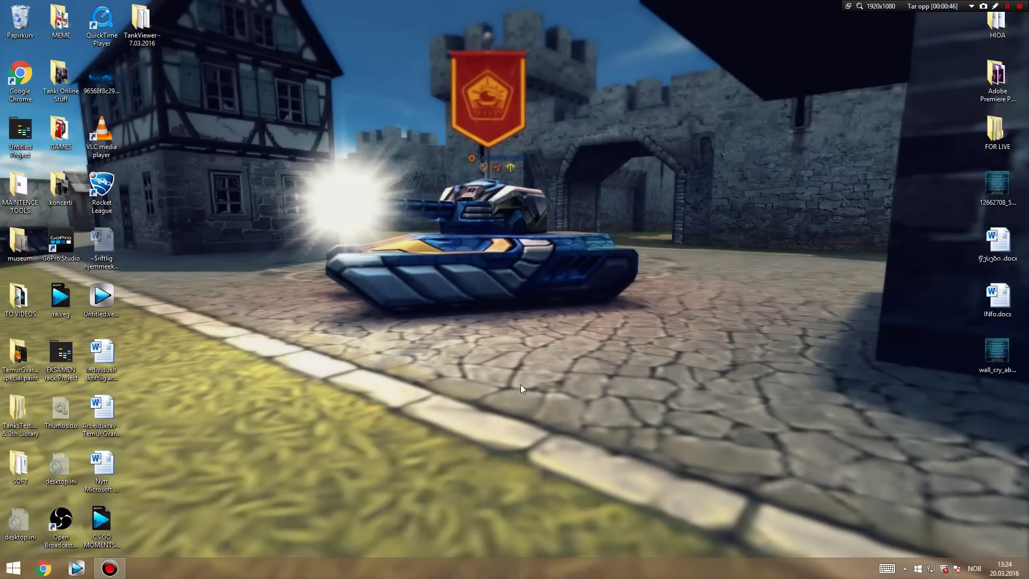
Search Google for 'sakura tree vulcano' in Chrome and show the image results
left_click(44, 569)
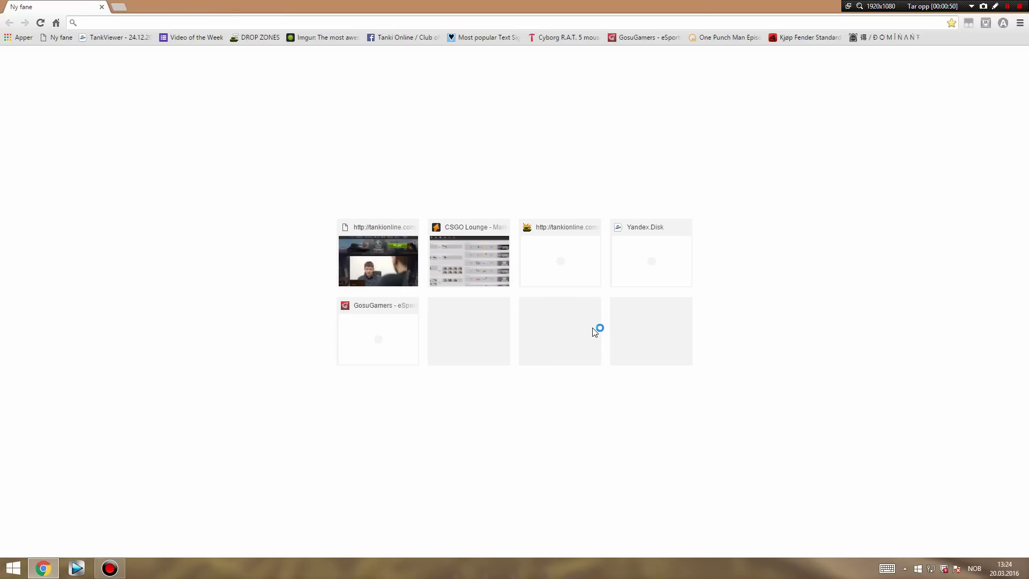
type("google.no/?gfe_rd=cr&ei=ZJbuVuCeDYur8weDhKeICA&gws_rd=ssl")
key("Return")
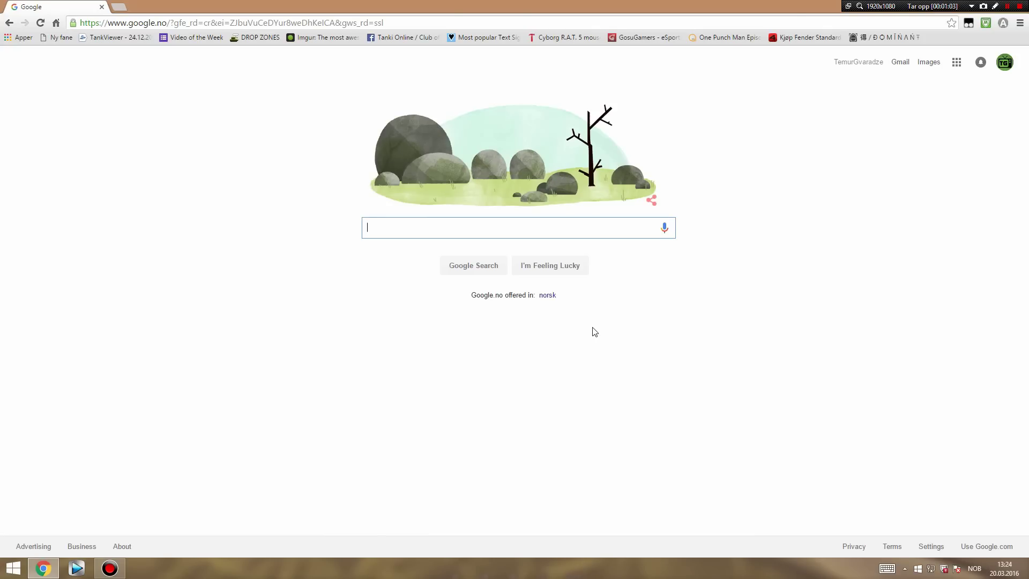
type("sakura ")
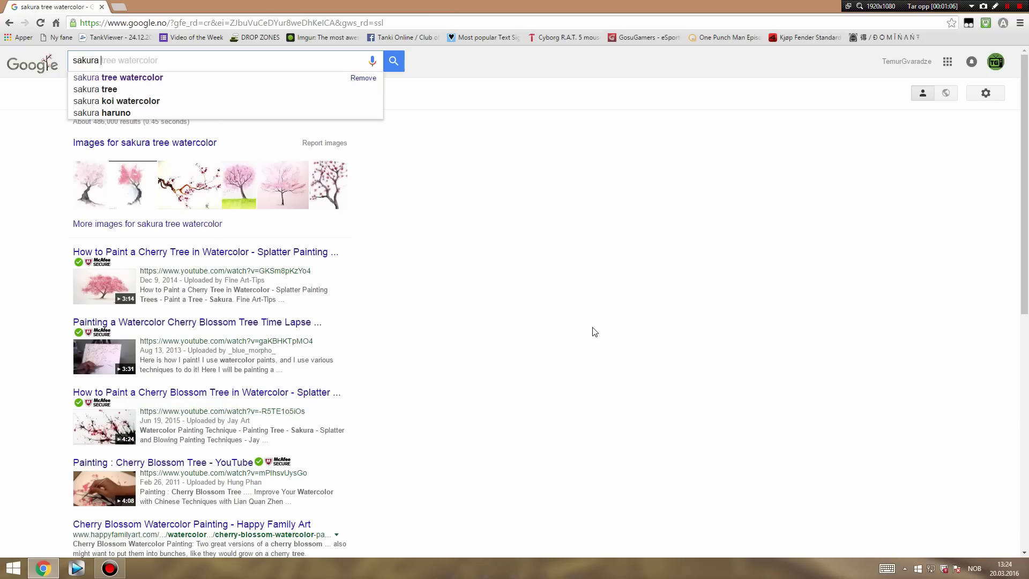
type("tree v")
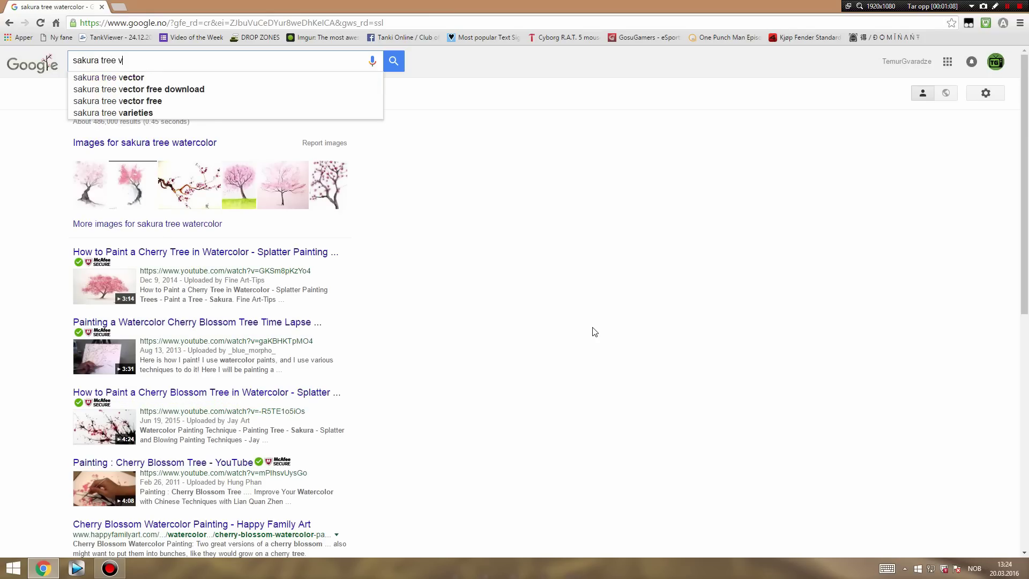
type("ulcano")
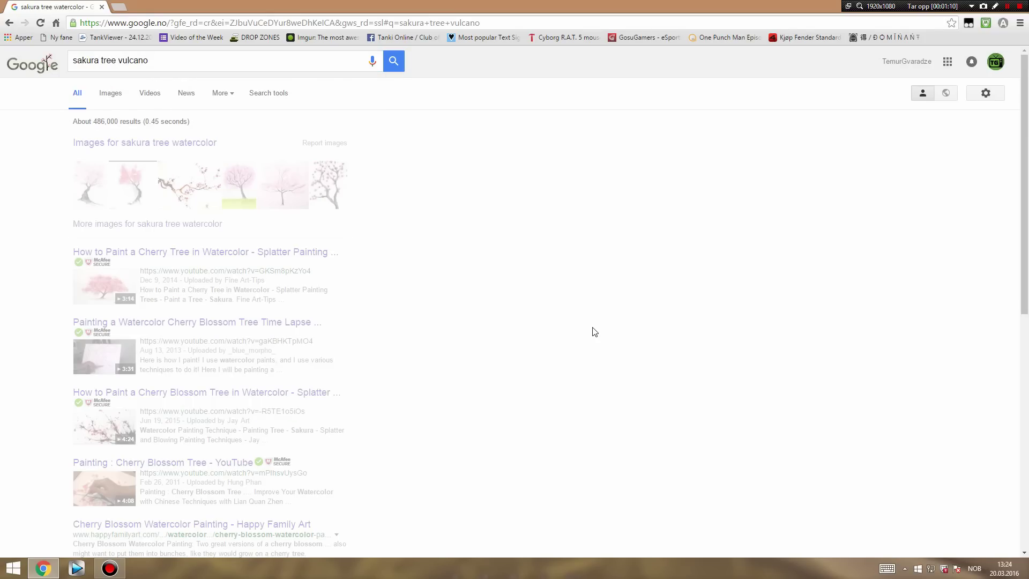
left_click(108, 93)
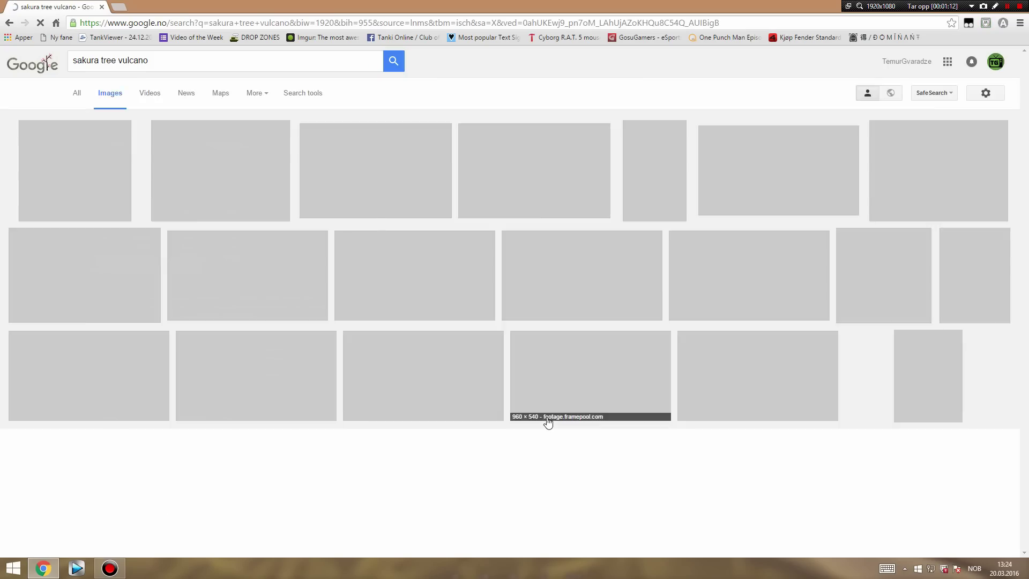
Save the full-size Cherry Tree Volcano wallpaper to the desktop as Cherry-Tree-Volcano-1920x1200.jpg
left_click(390, 182)
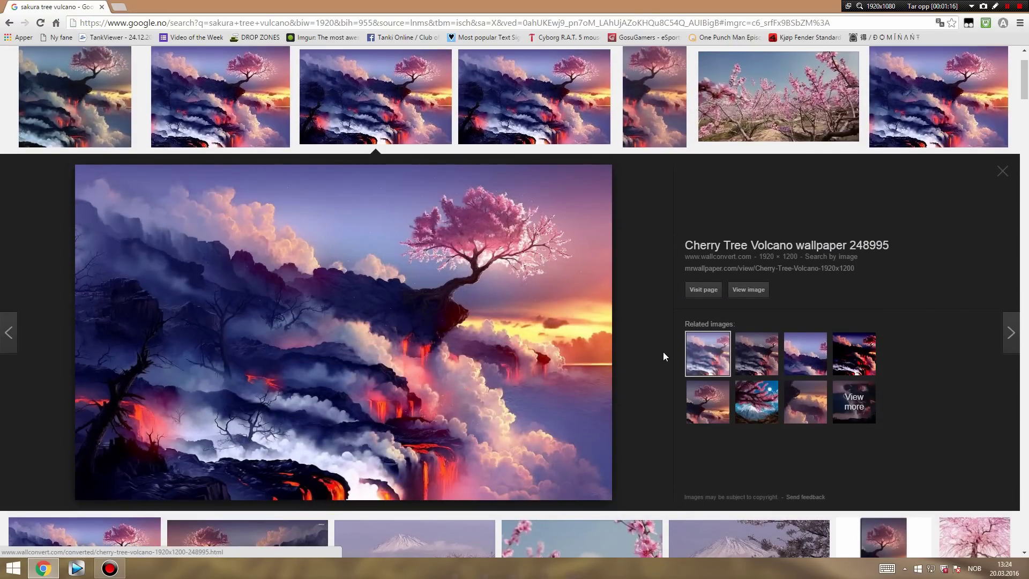
left_click(753, 290)
right_click(310, 156)
left_click(375, 176)
scroll(54, 321, "down", 2)
left_click(49, 316)
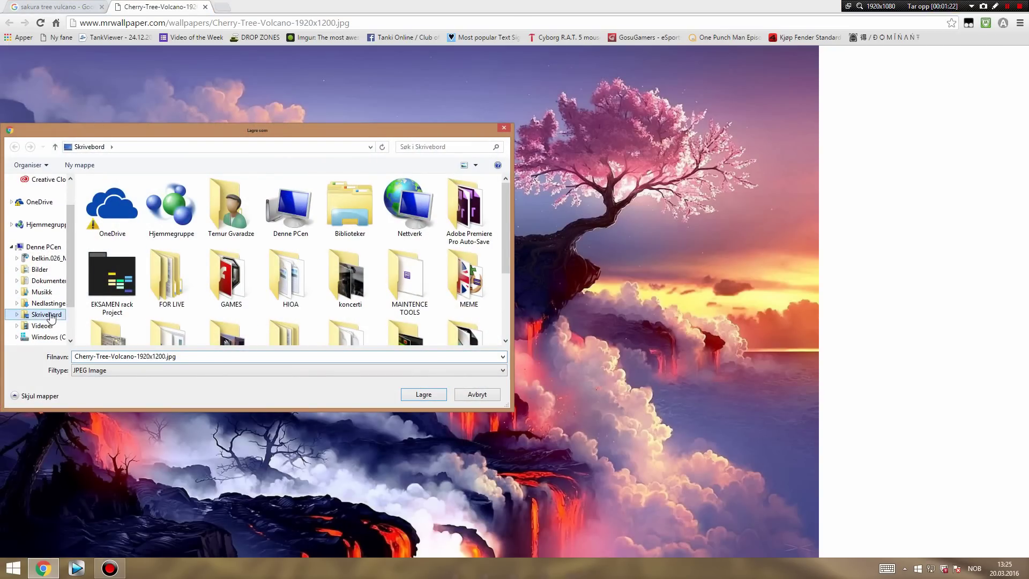
left_click(424, 394)
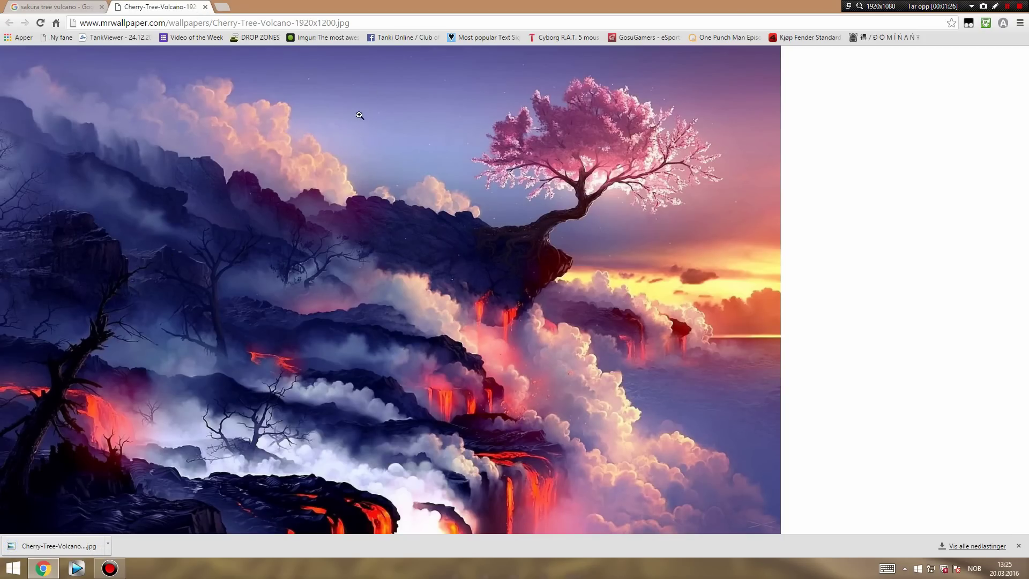
Close the wallpaper tab, minimize Chrome, and close the photo viewer
left_click(206, 7)
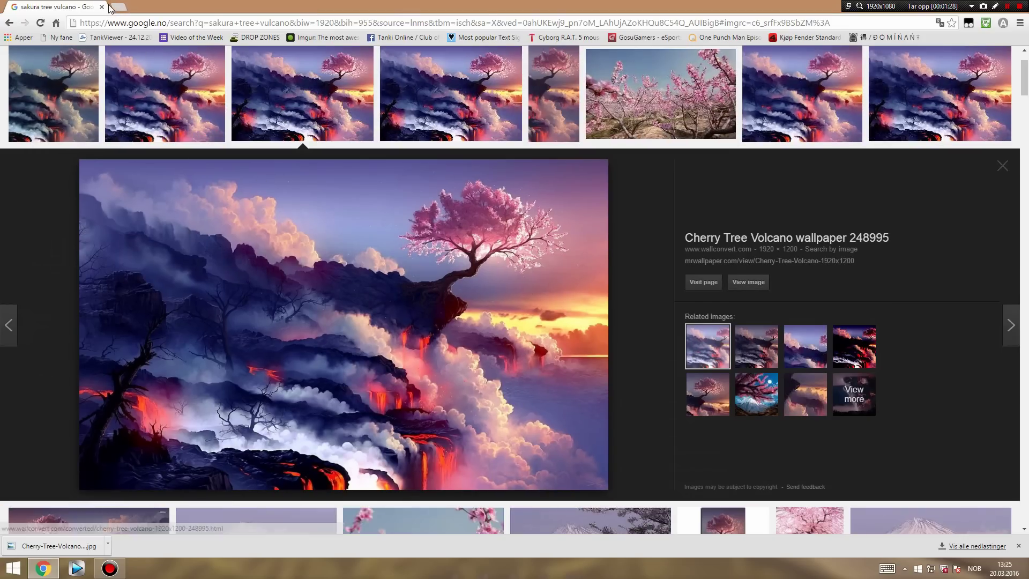
key("super+d")
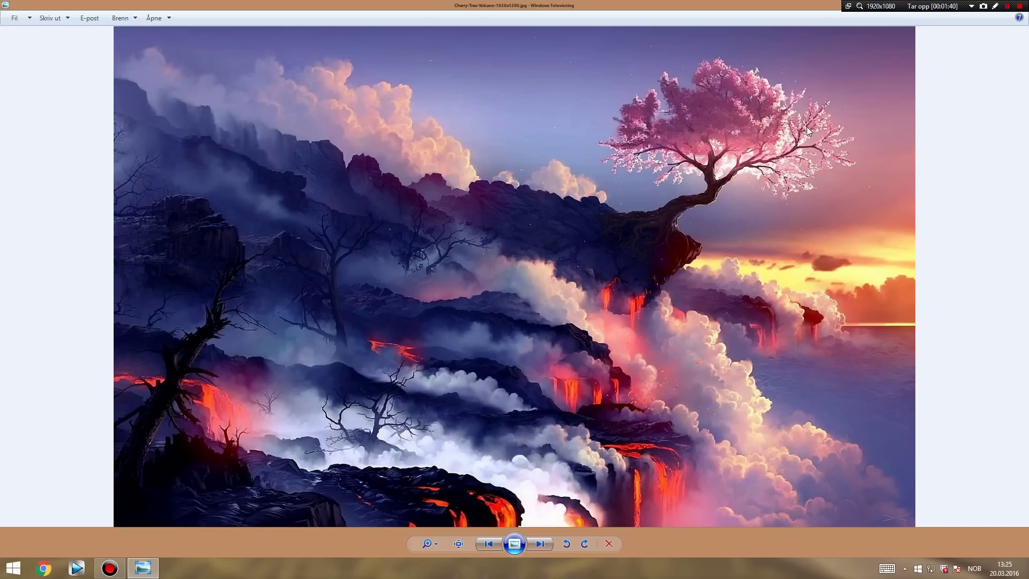
left_click_drag(718, 7, 662, 45)
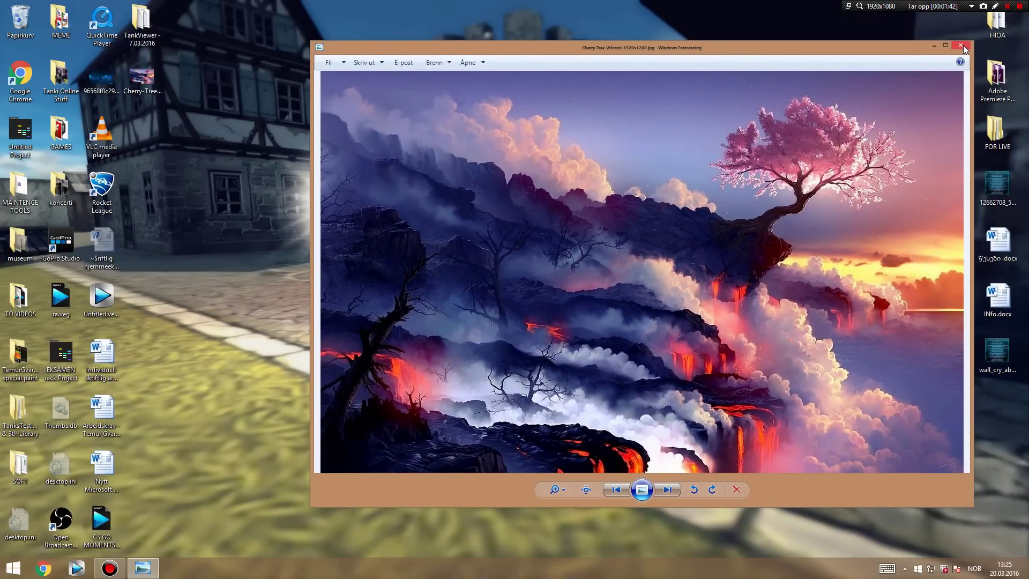
left_click(974, 43)
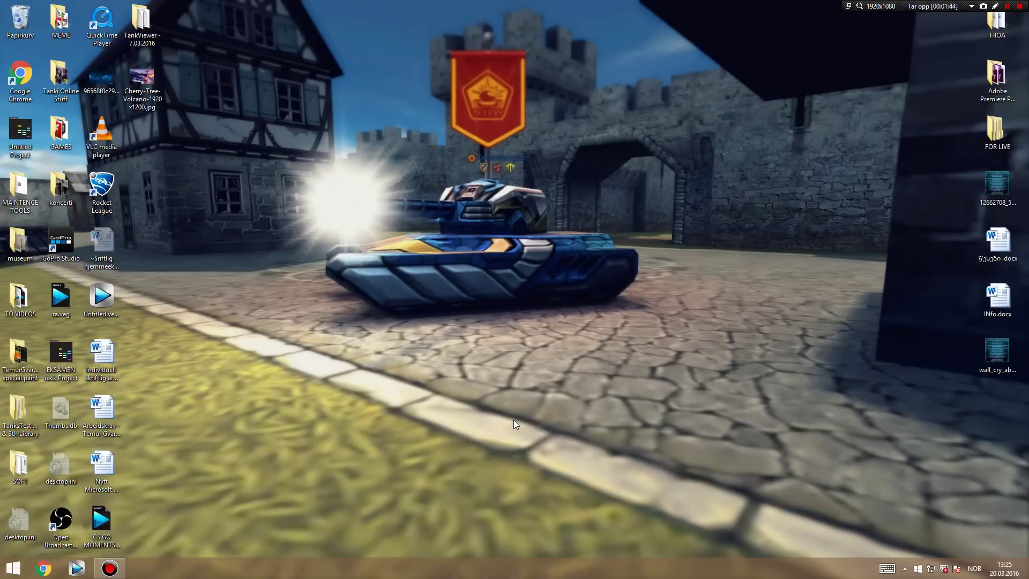
Load pixlr.com in Chrome and launch the Pixlr Editor web app
left_click(51, 569)
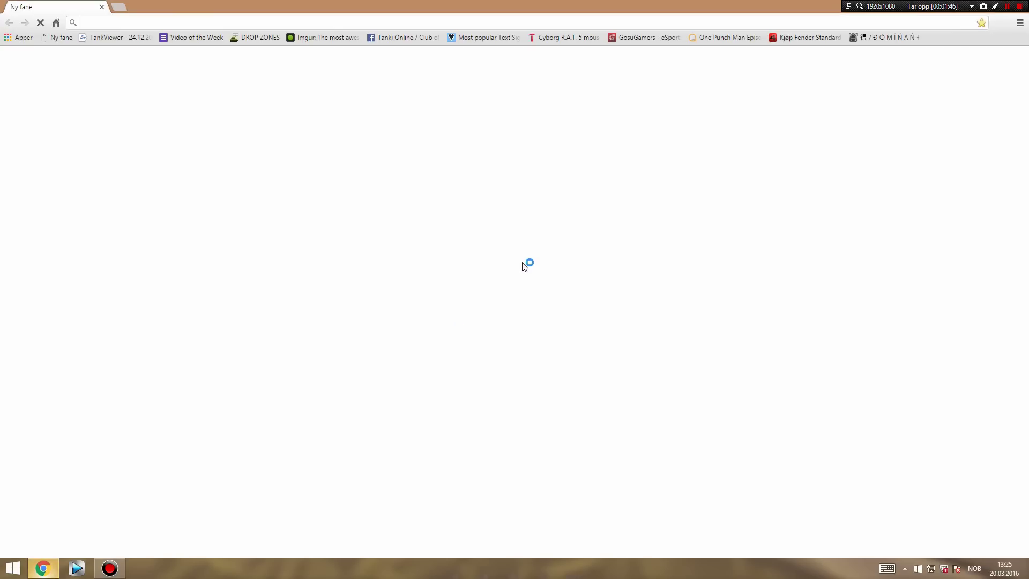
type("pix")
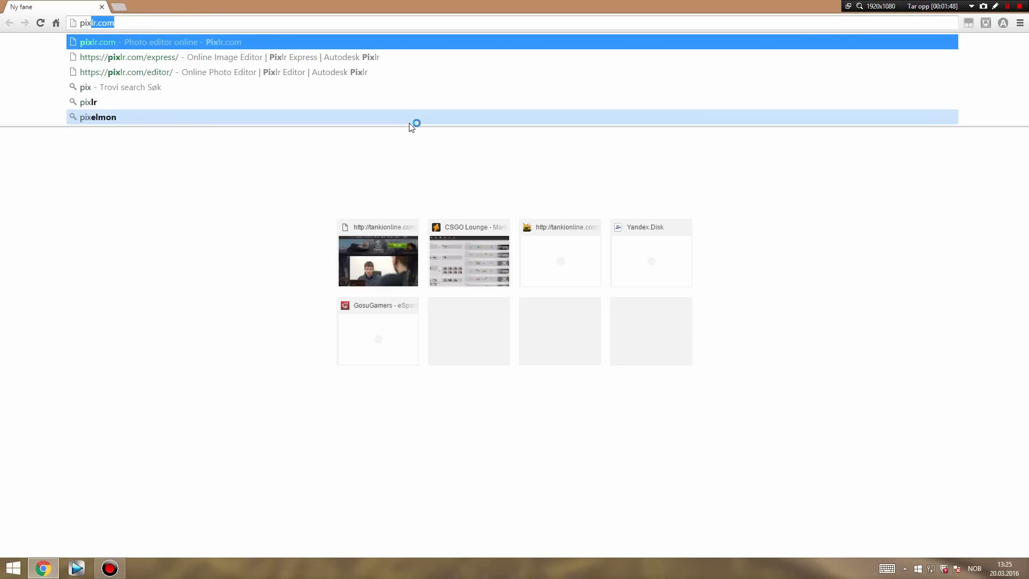
type("lr.com")
key("Return")
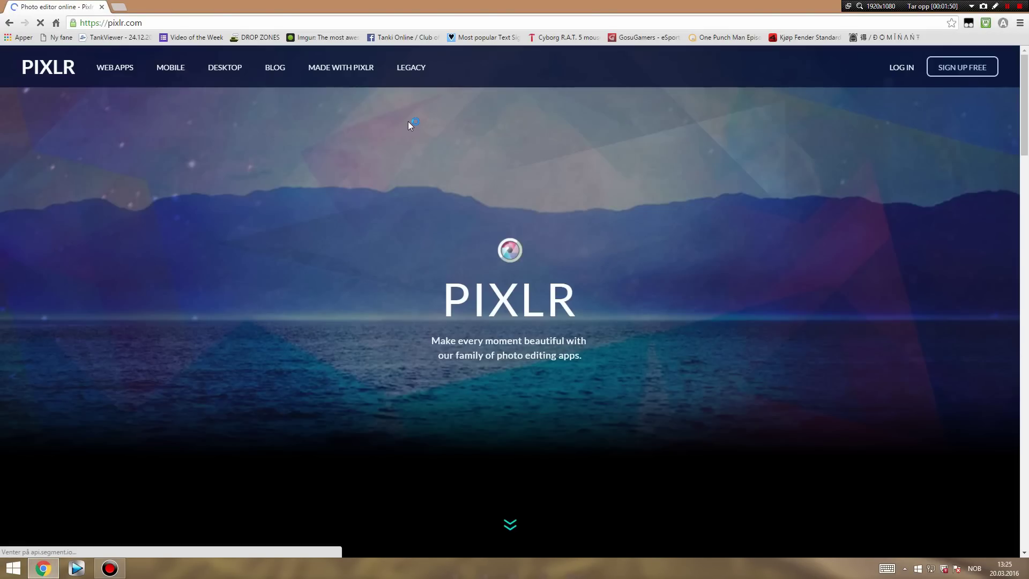
scroll(362, 143, "down", 3)
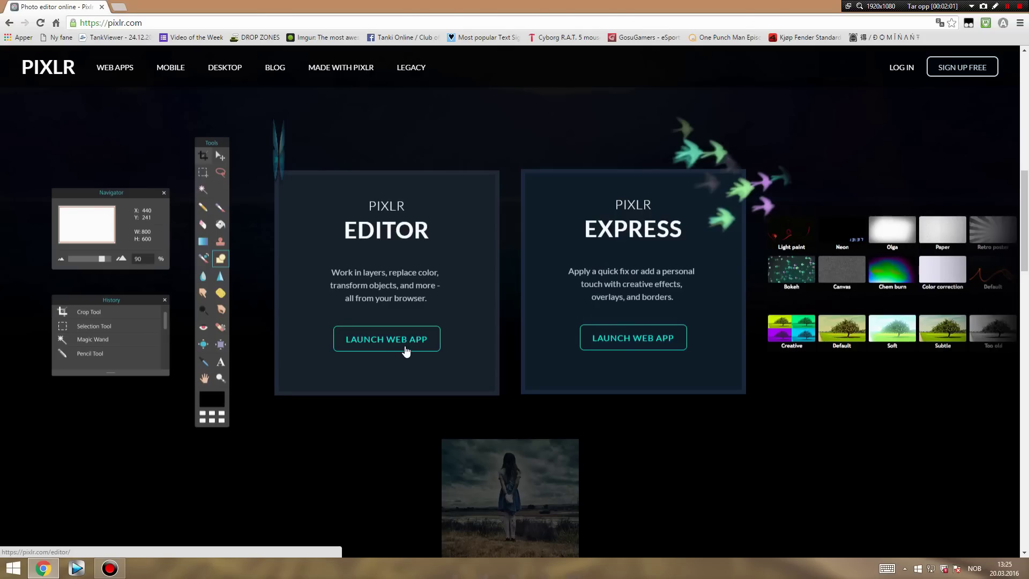
left_click(406, 351)
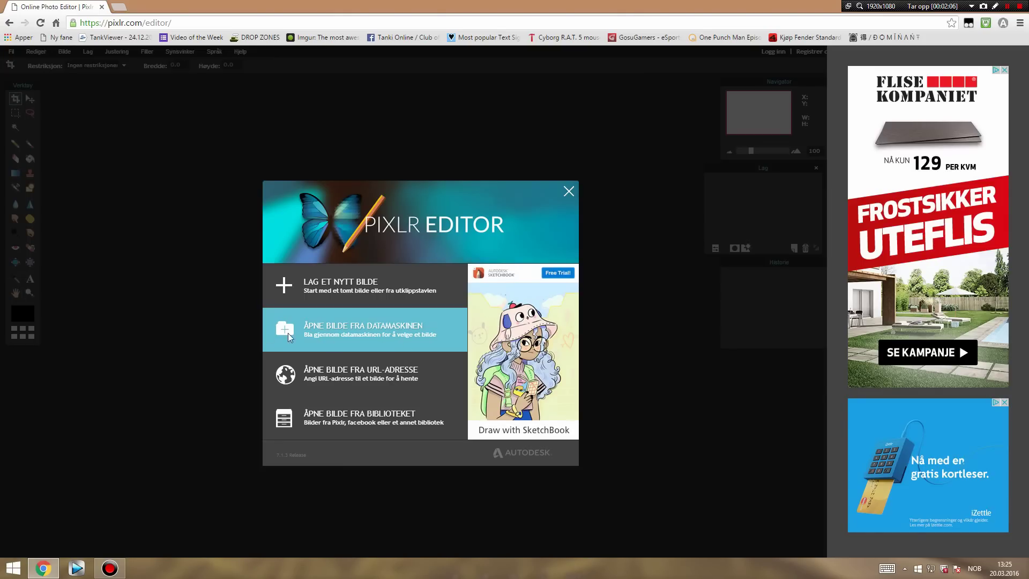
Open Cherry-Tree-Volcano-1920x1200.jpg from the desktop in Pixlr Editor
left_click(352, 344)
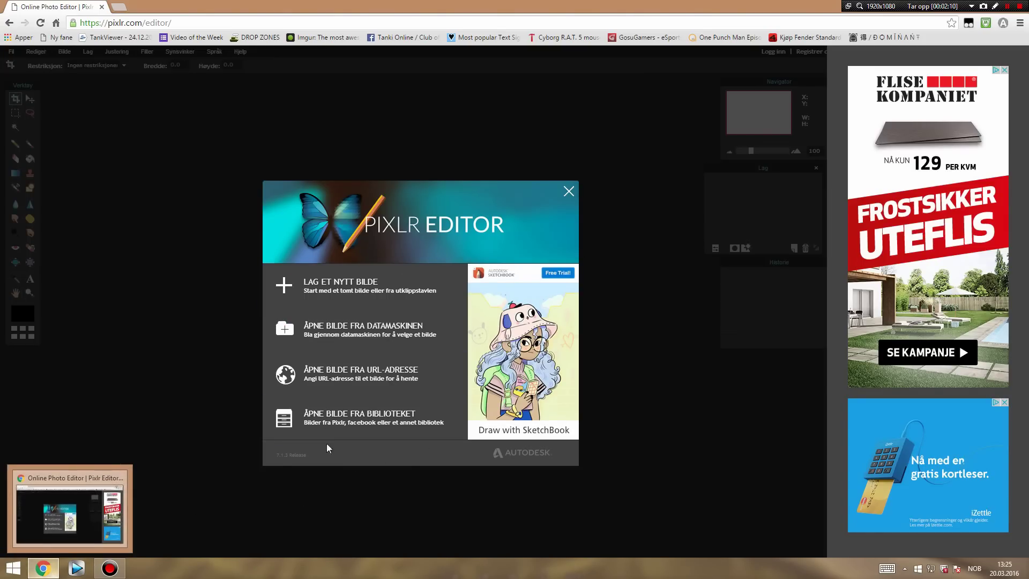
left_click(375, 345)
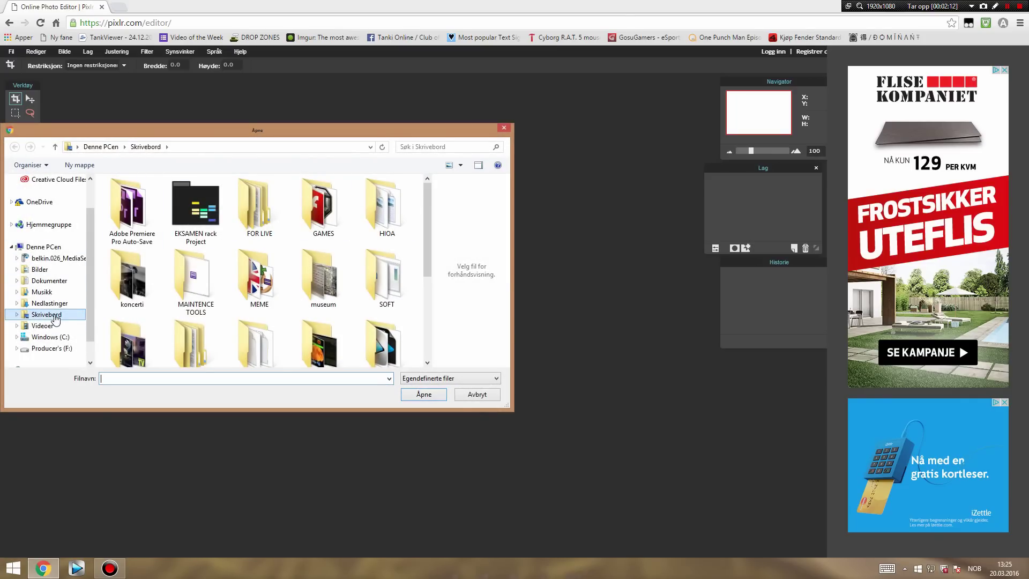
scroll(422, 273, "down", 2)
scroll(423, 276, "down", 3)
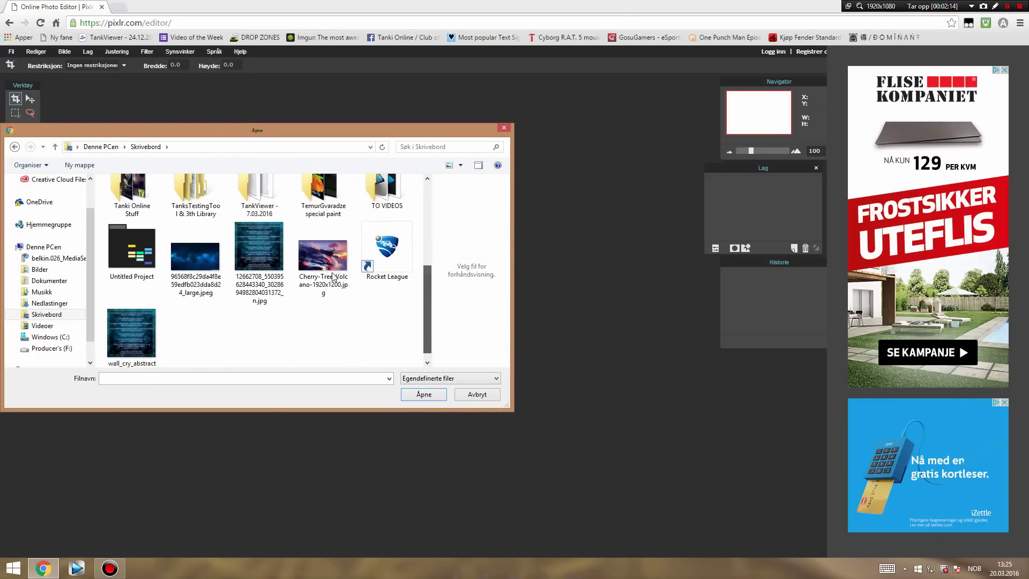
left_click(325, 251)
left_click(423, 394)
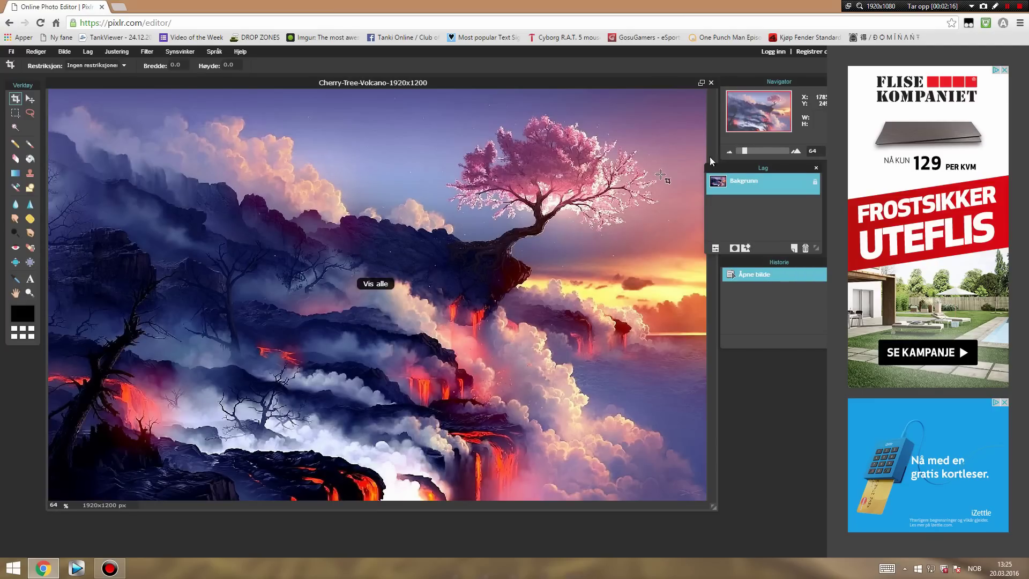
Maximize the image, reposition the layers and history panels, and minimize Chrome
left_click(701, 82)
left_click_drag(766, 166, 784, 174)
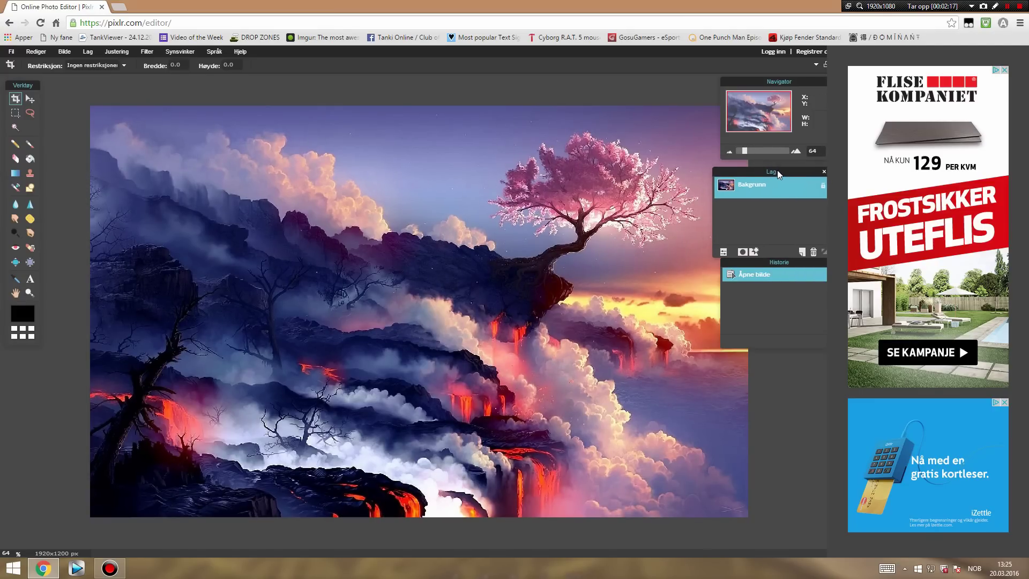
left_click_drag(748, 267, 764, 308)
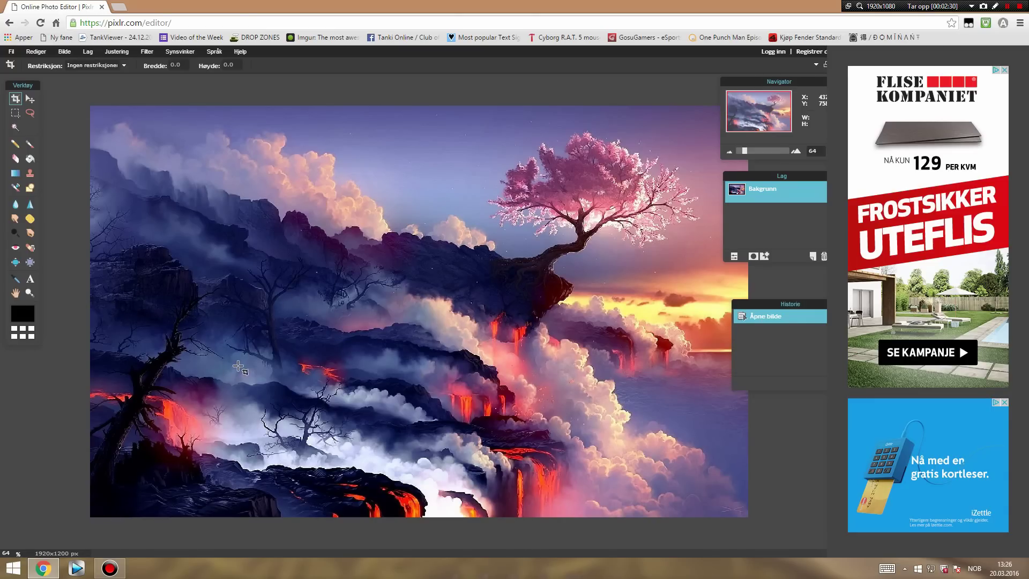
left_click(43, 568)
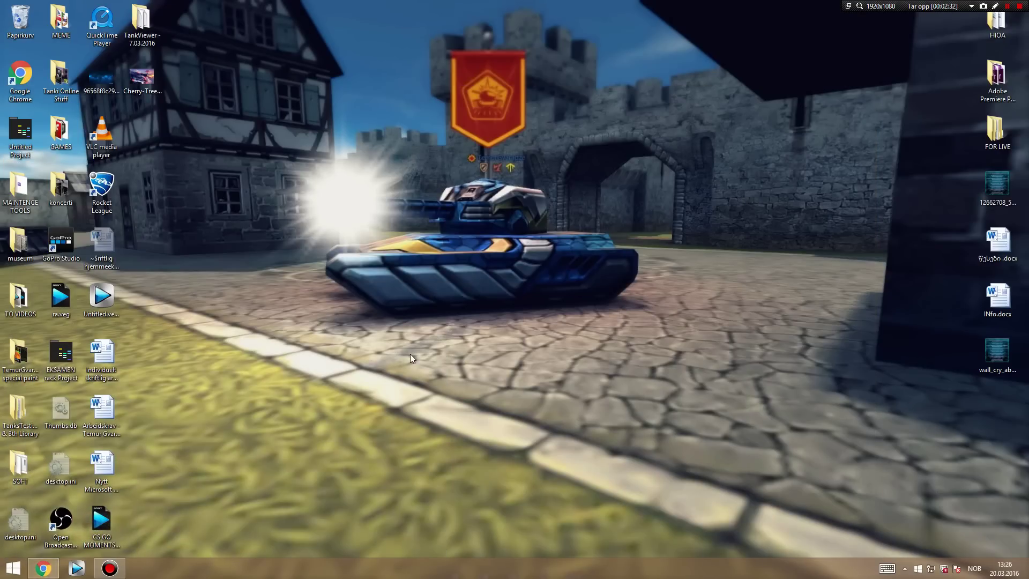
Open TankViewer.swf from the 'TankViewer - 7.03.2016' folder in Google Chrome
type("tankv")
key("Return")
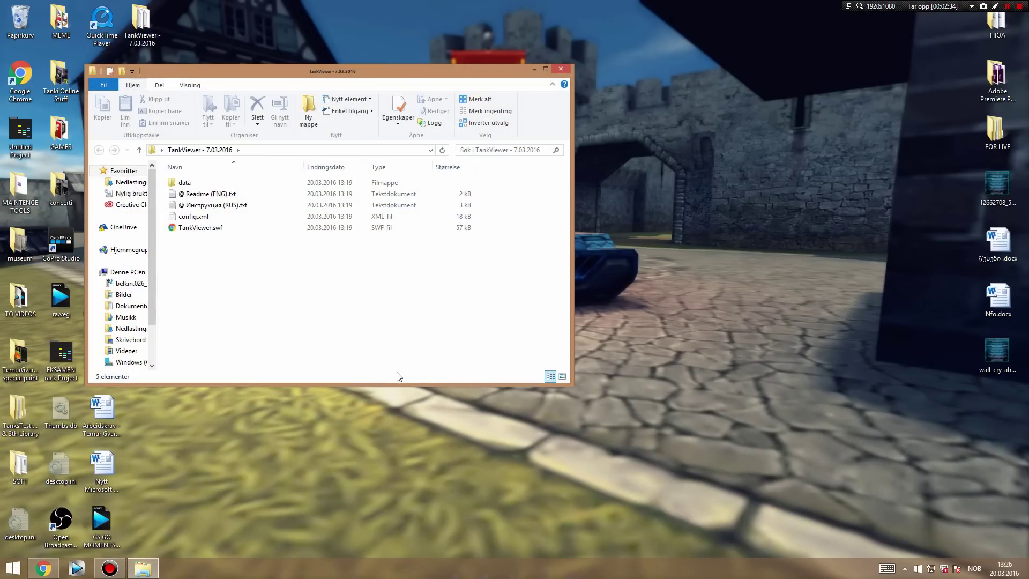
mouse_move(225, 289)
left_mouse_down()
mouse_move(236, 202)
mouse_move(181, 245)
left_mouse_up()
left_click(194, 230)
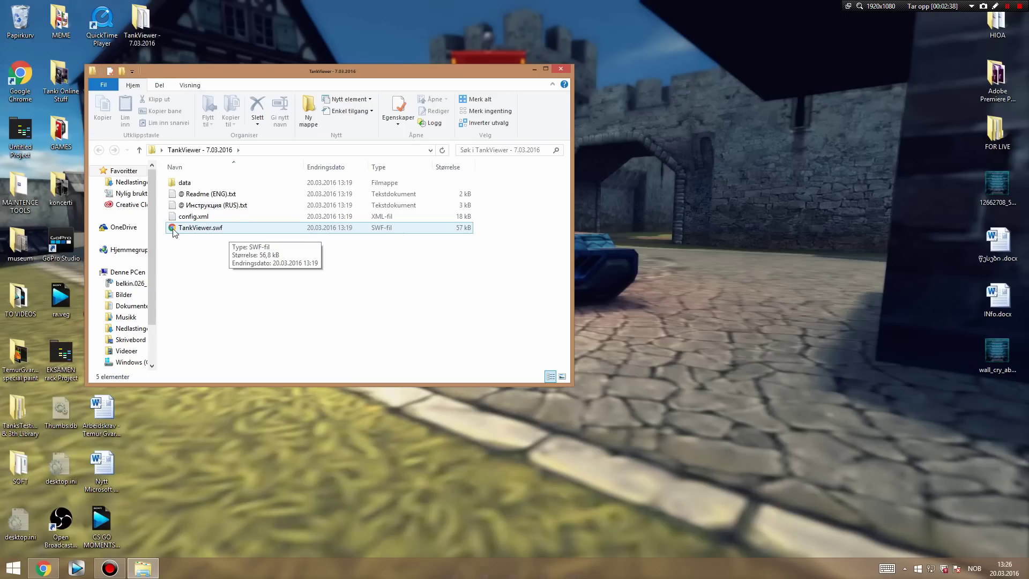
right_click(191, 231)
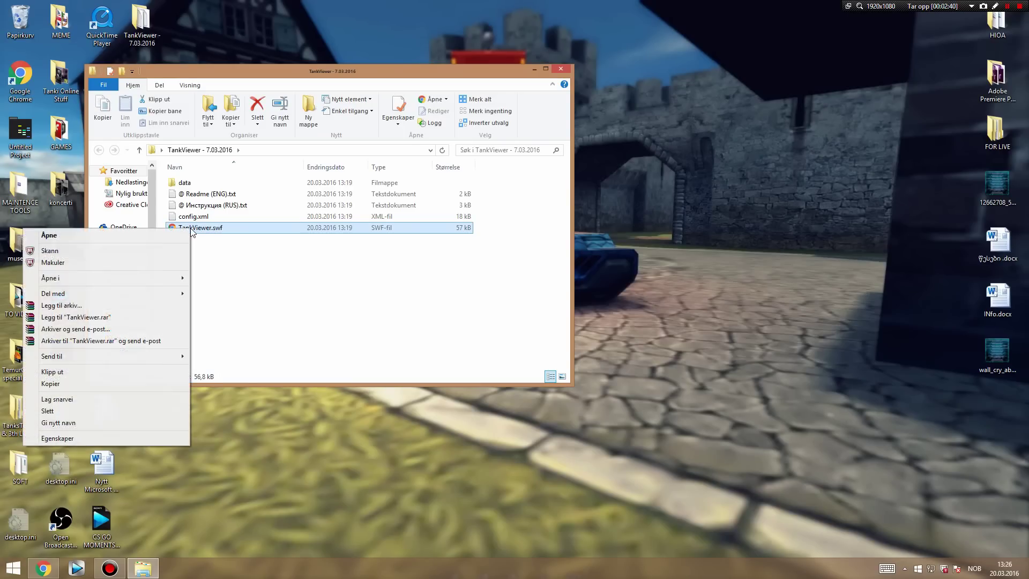
mouse_move(105, 278)
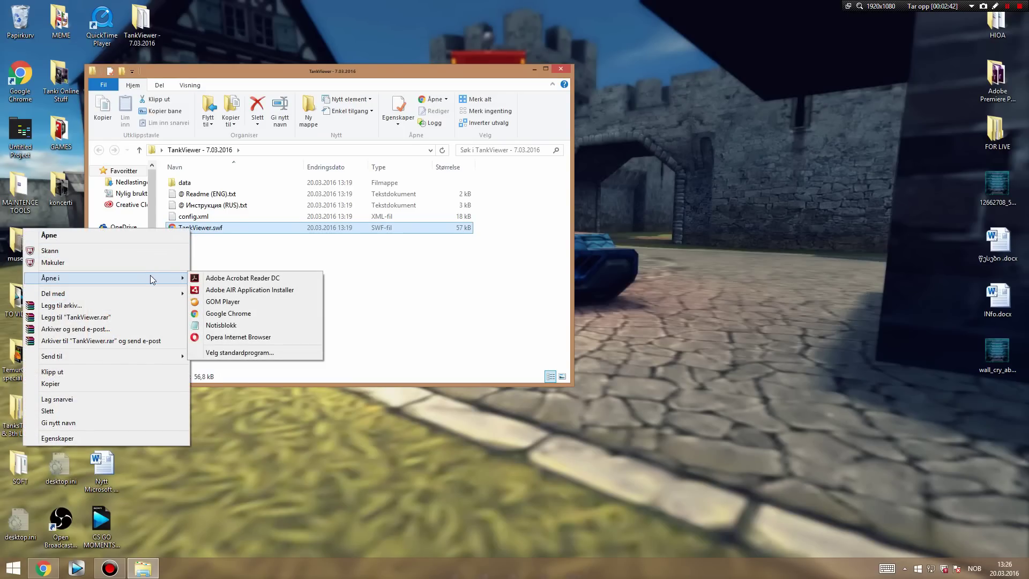
left_click(228, 313)
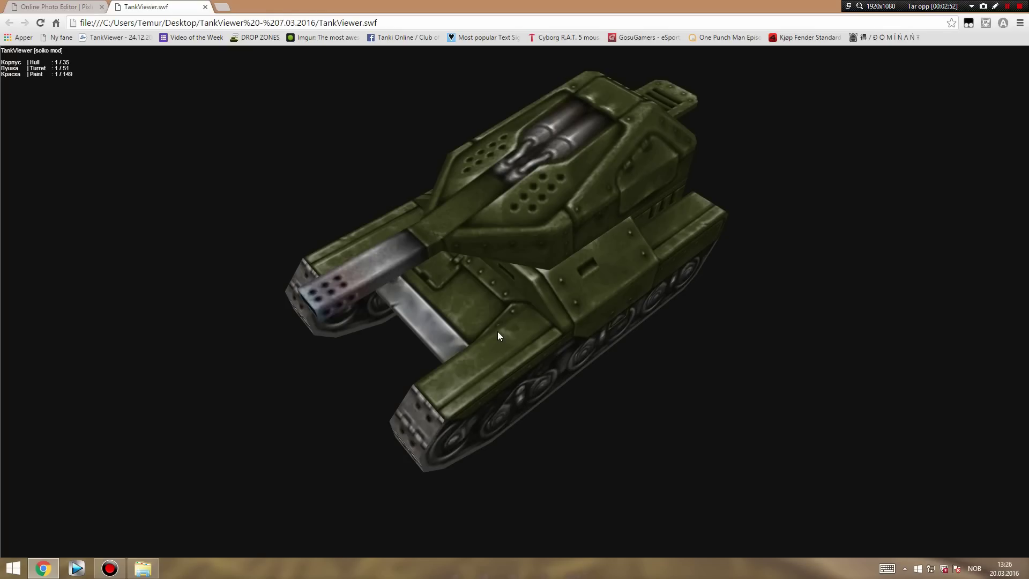
Turn the tank to a low side view and change its turret and hull models
left_click_drag(498, 331, 487, 297)
key("Left")
key("Left")
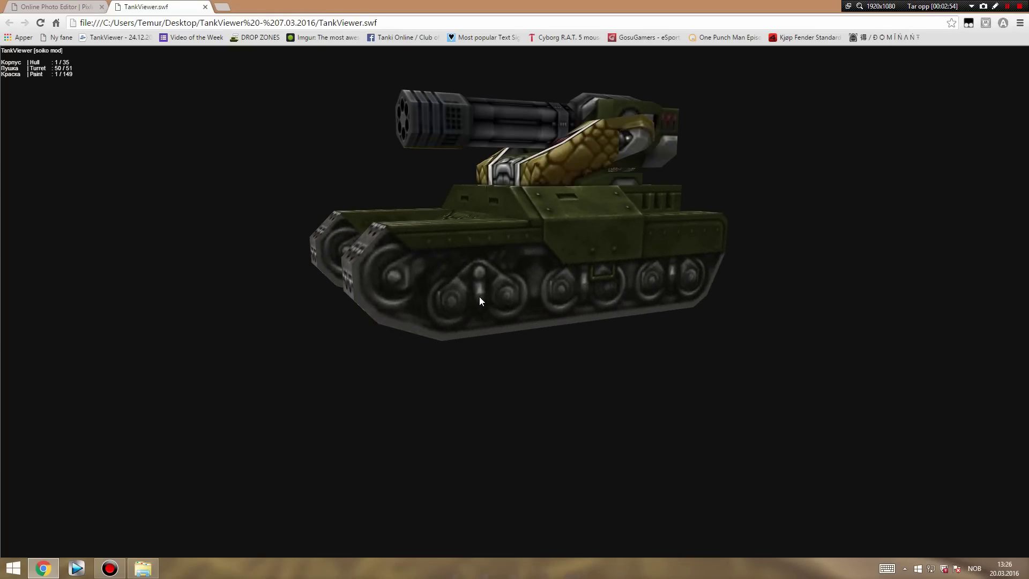
key("Left")
key("Left")
key("Down")
key("Down")
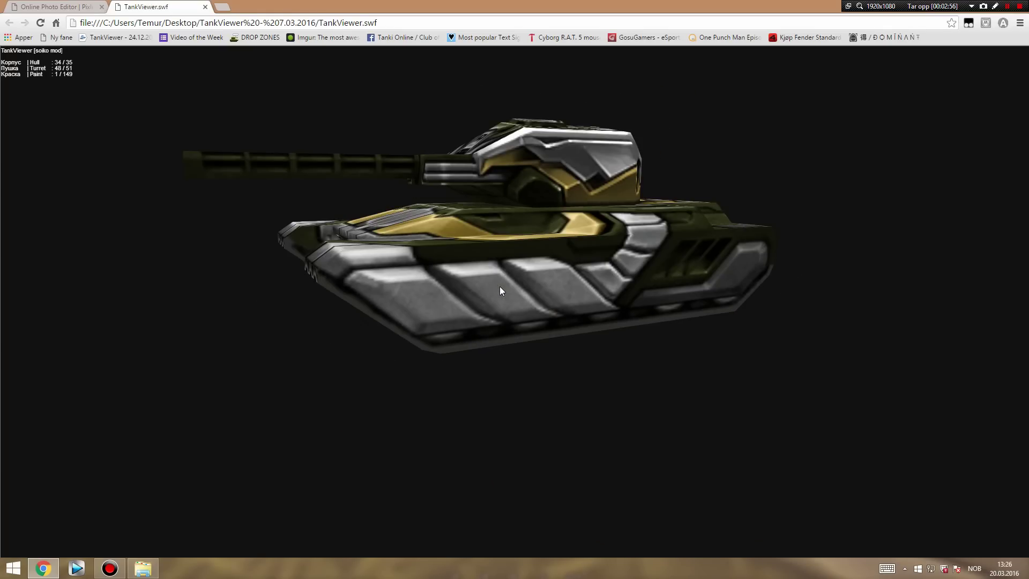
key("z")
key("z")
key("z")
key("z")
key("z")
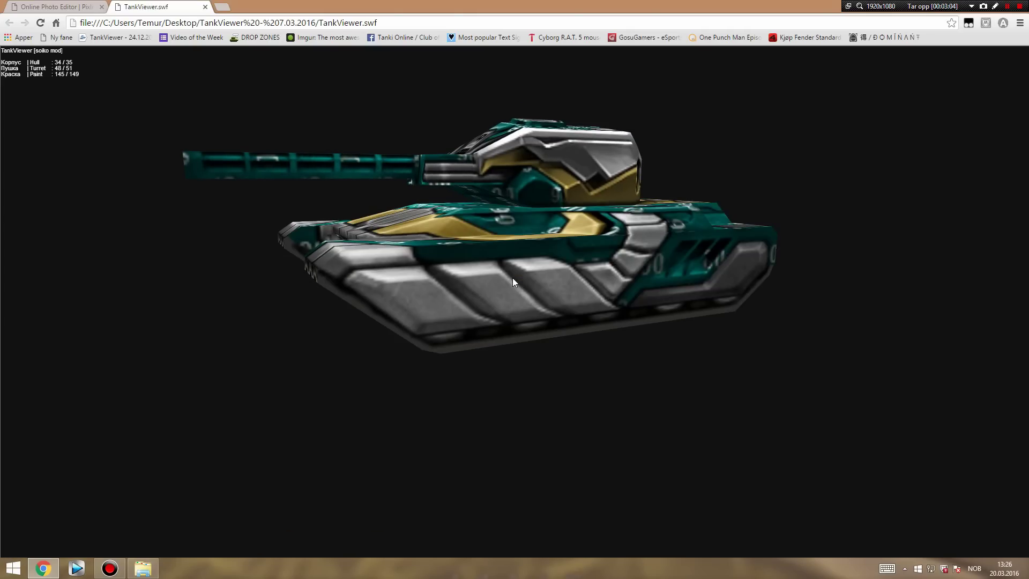
mouse_move(549, 259)
left_mouse_down()
mouse_move(568, 230)
mouse_move(536, 252)
left_mouse_up()
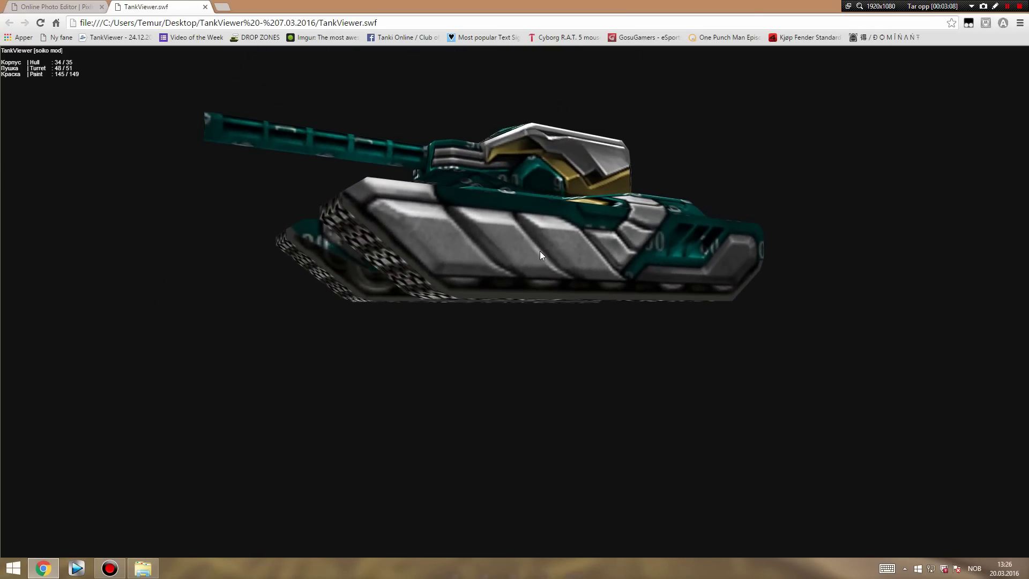
Cycle through the tank paints and settle on the gold circuit paint
key("Left")
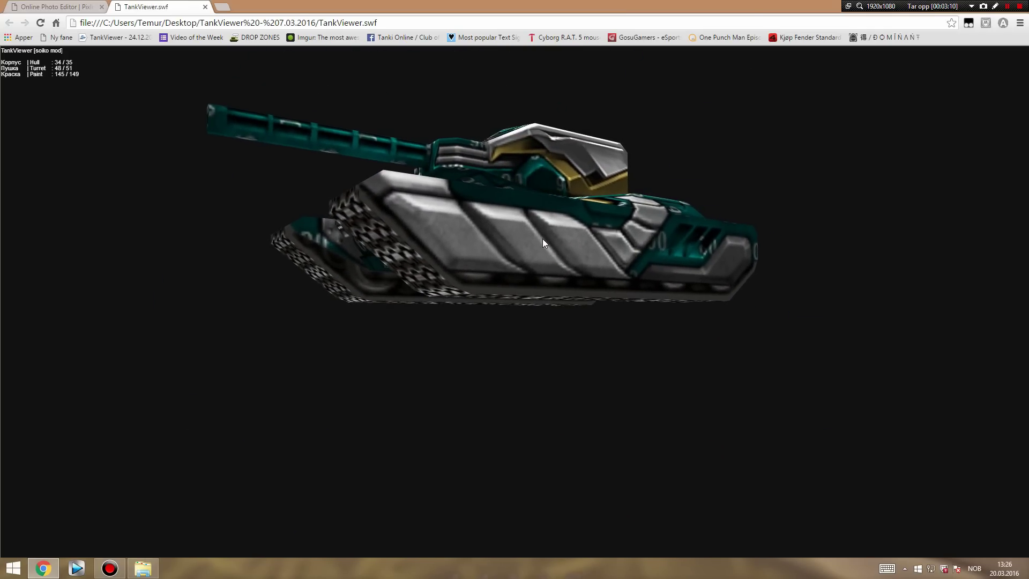
key("Left")
key("Left")
key("Left")
key("Left")
key("Left")
key("Left")
key("Left")
key("Left")
key("Left")
key("Left")
key("Left")
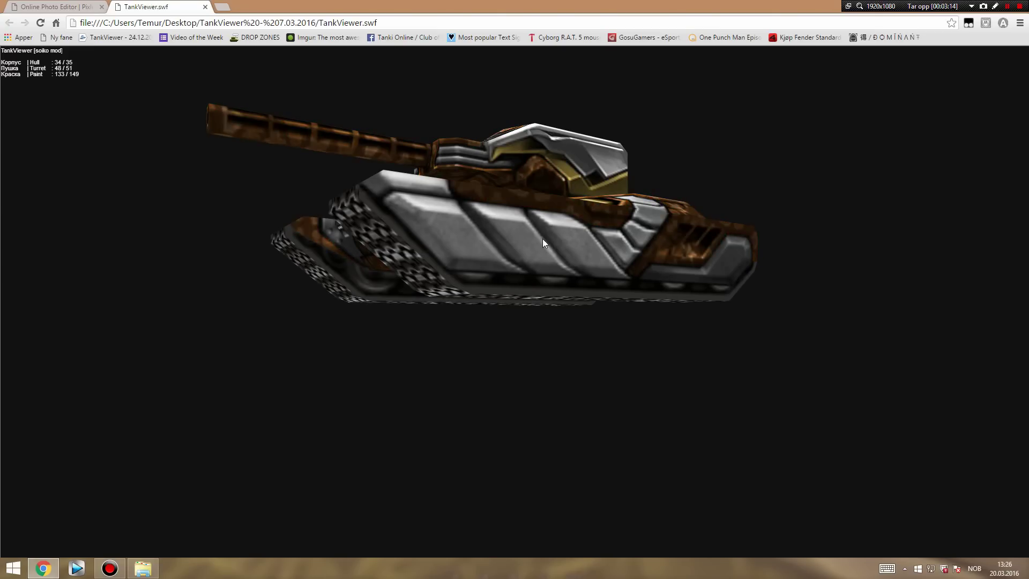
left_click_drag(543, 239, 529, 253)
key("Left")
key("Left")
key("Left")
key("Left")
key("Left")
key("Left")
key("Left")
key("Left")
key("Left")
key("Left")
key("Left")
key("Left")
key("Left")
key("Left")
key("Left")
key("Left")
key("Left")
key("Left")
key("Left")
key("Left")
key("Left")
key("Left")
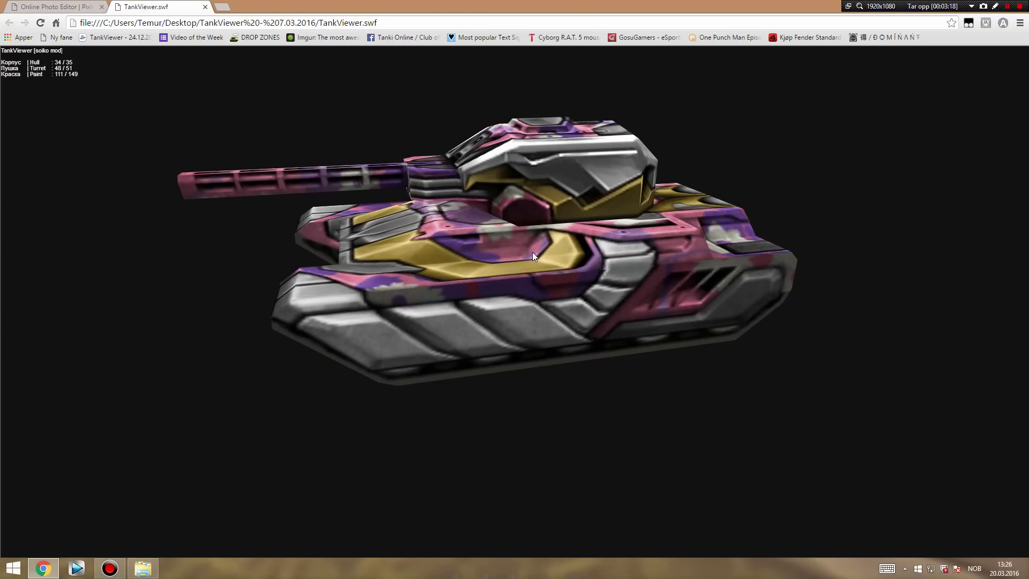
key("Left")
key("Left")
key("Left")
key("Left")
key("Left")
key("Left")
key("Left")
key("Left")
key("Left")
key("Left")
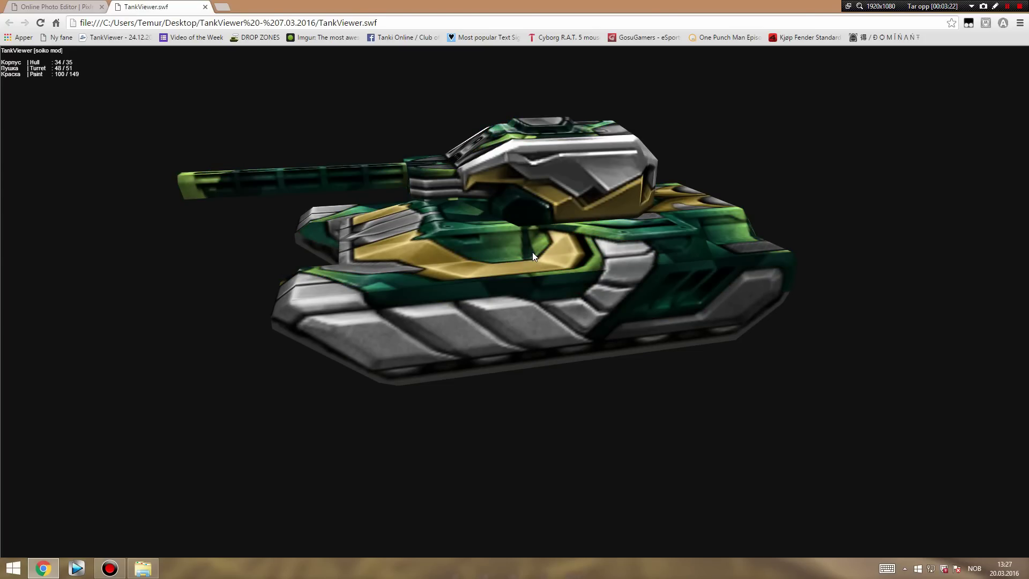
key("Left")
key("Left")
key("Left")
key("Left")
key("Left")
key("Left")
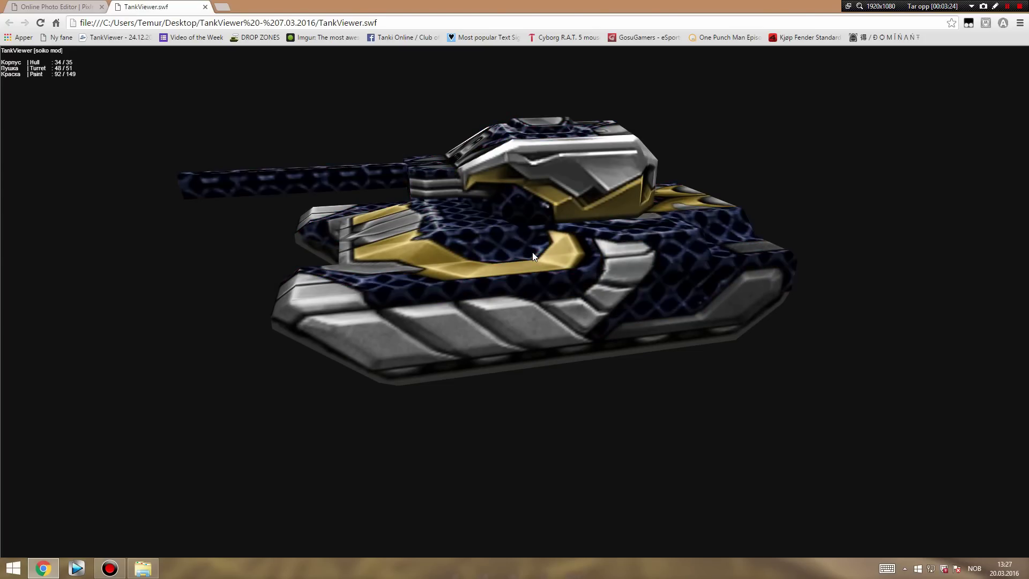
key("Left")
key("Left")
key("Left")
key("Left")
key("Left")
key("Left")
key("Left")
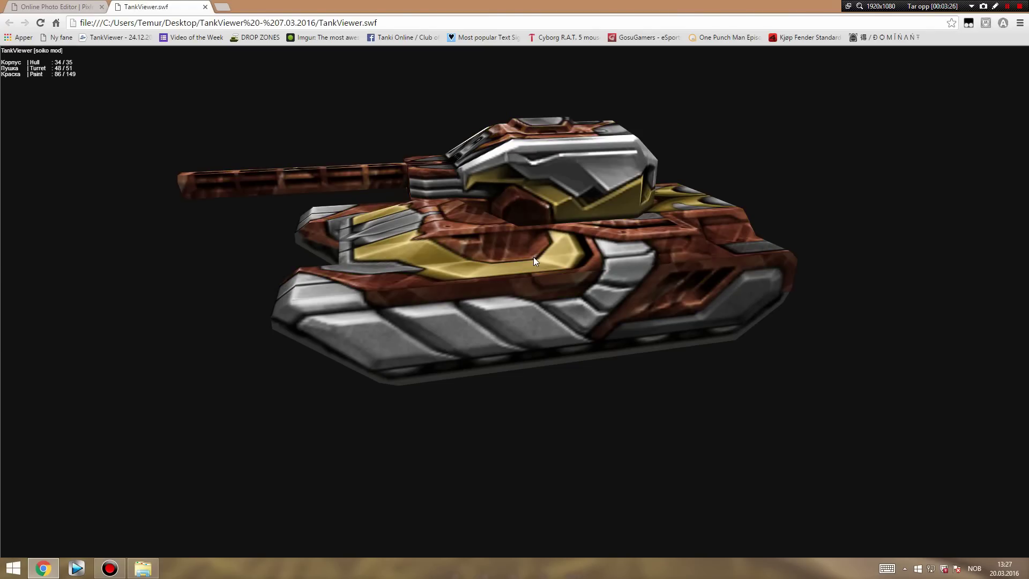
key("Left")
key("Left")
key("Left")
key("Left")
key("Left")
key("Left")
key("Left")
key("Left")
key("Left")
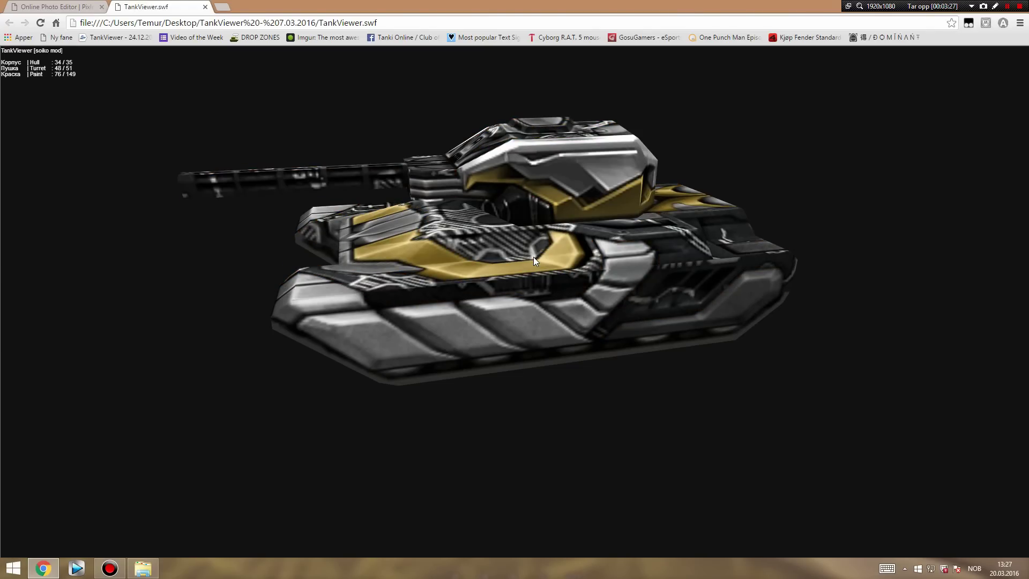
key("Right")
key("Right")
key("Right")
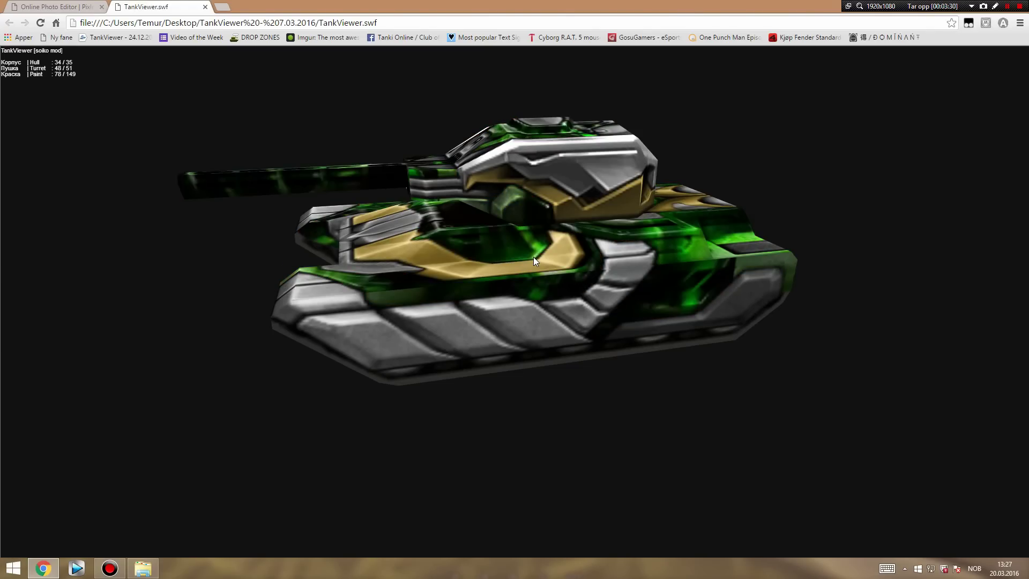
key("Right")
Adjust the viewing angle and turn the turret so the gun points up-right
left_click_drag(536, 257, 551, 240)
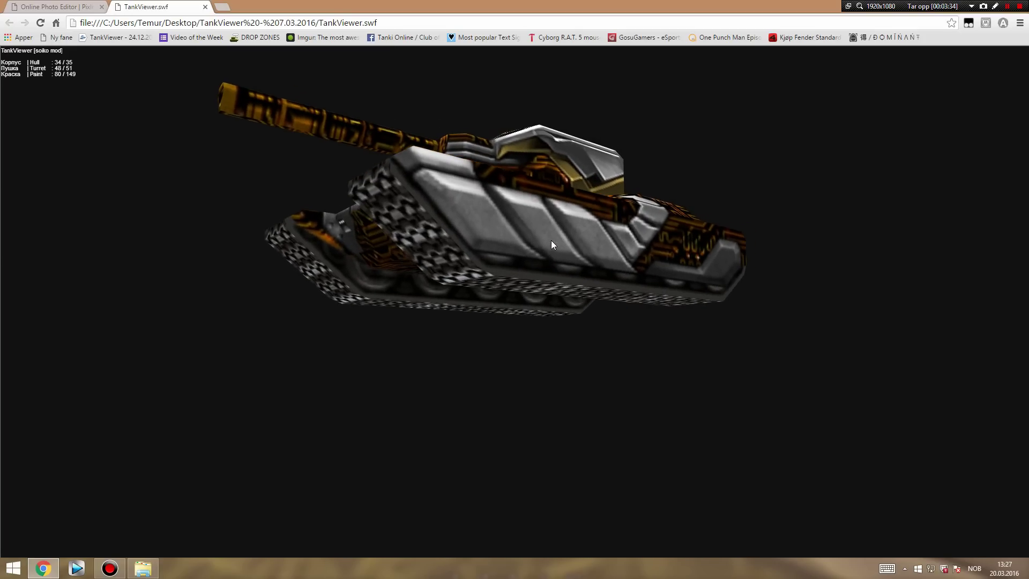
scroll(552, 248, "down", 3)
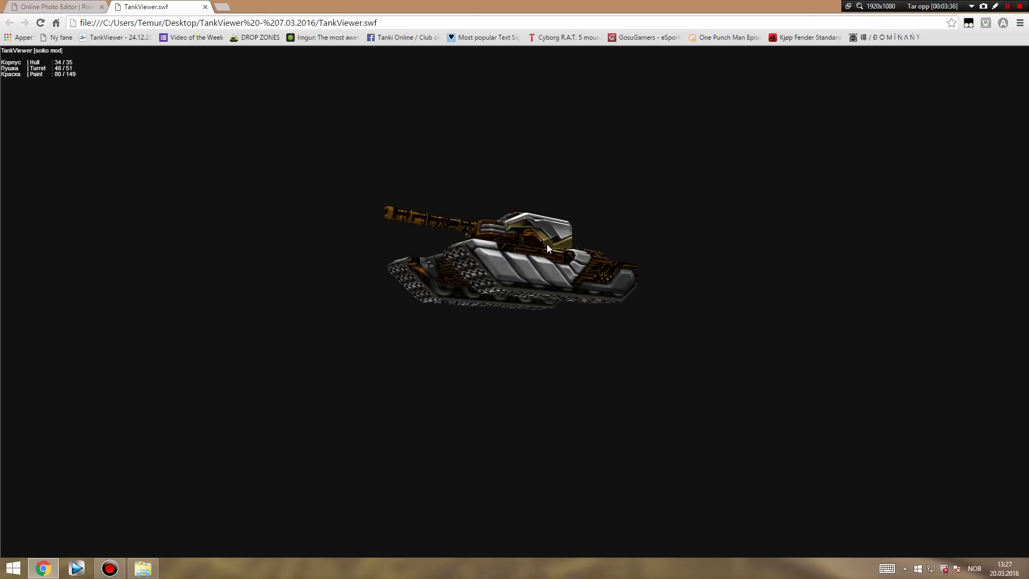
left_click_drag(551, 255, 558, 256)
scroll(559, 261, "up", 2)
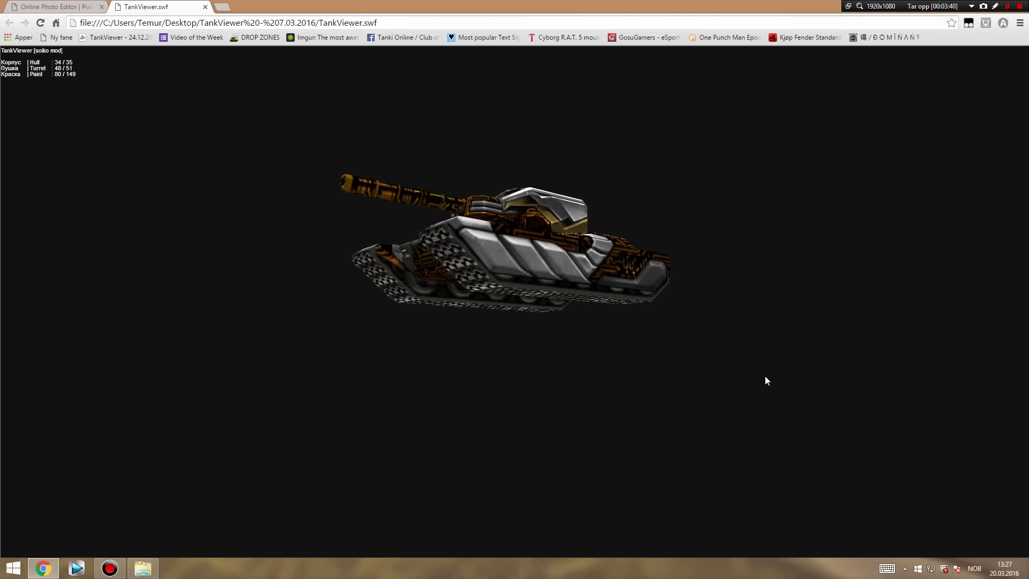
key("z")
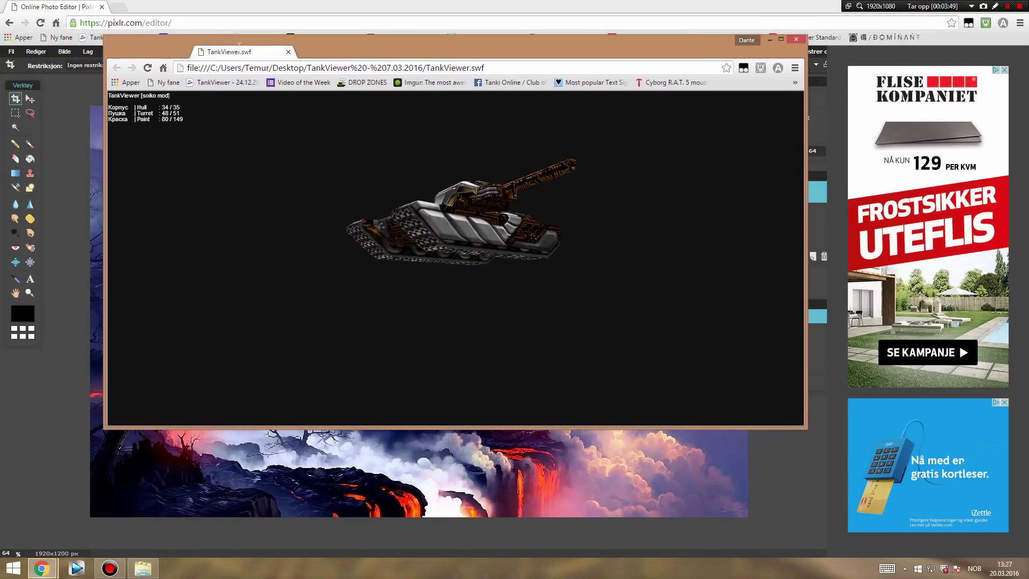
Move TankViewer into its own full-screen window and capture a Print Screen screenshot
left_click_drag(145, 6, 249, 50)
mouse_move(407, 6)
left_mouse_down()
mouse_move(773, 163)
mouse_move(740, 138)
left_mouse_up()
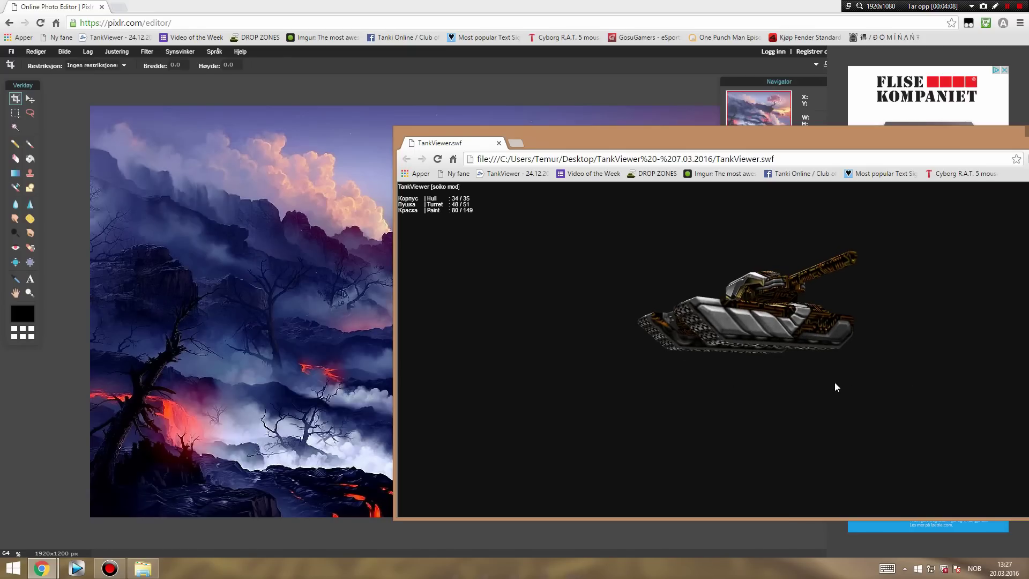
left_click_drag(954, 153, 798, 150)
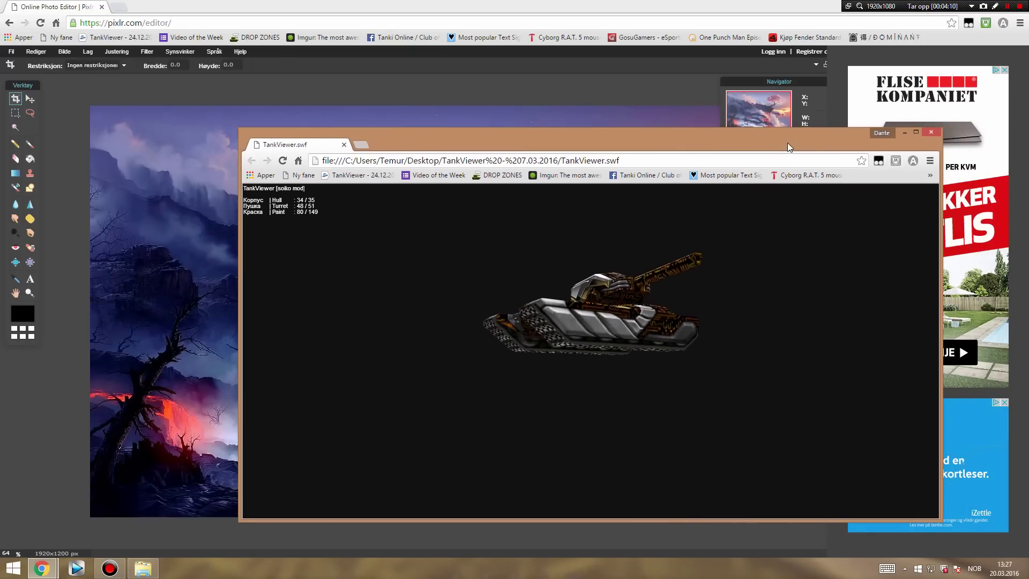
double_click(913, 131)
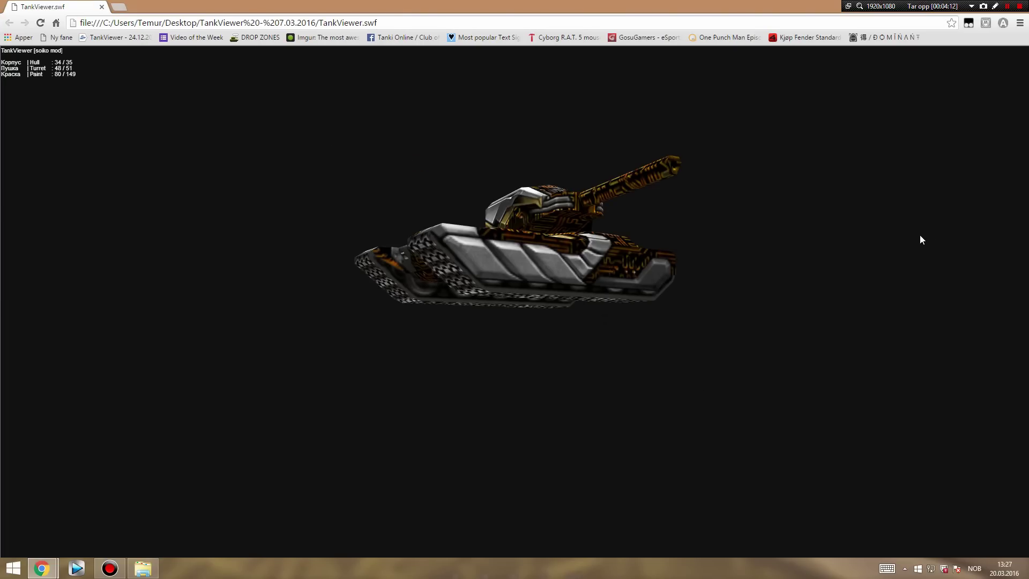
key("Print")
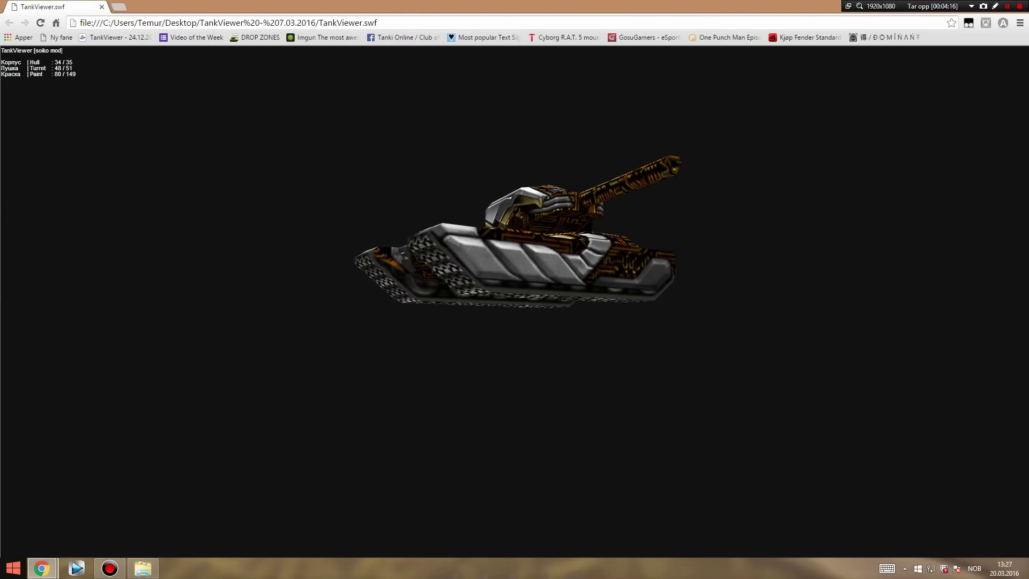
Launch Paint through the Windows search
left_click(8, 565)
left_click(989, 47)
type("paint")
key("Return")
Paste the screenshot into Paint and crop it to 1289 × 587 around the tank
key("ctrl+v")
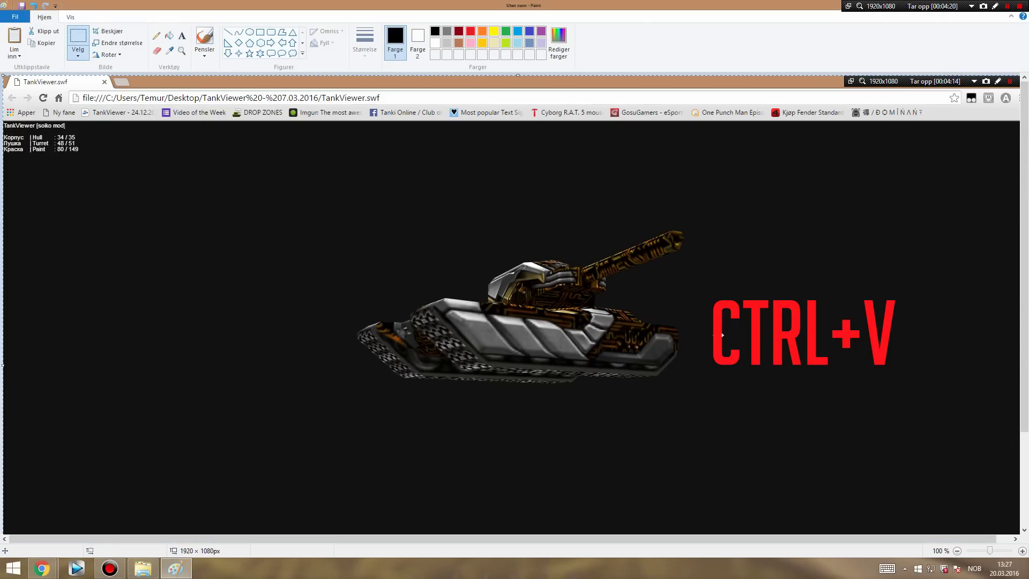
left_click(974, 551)
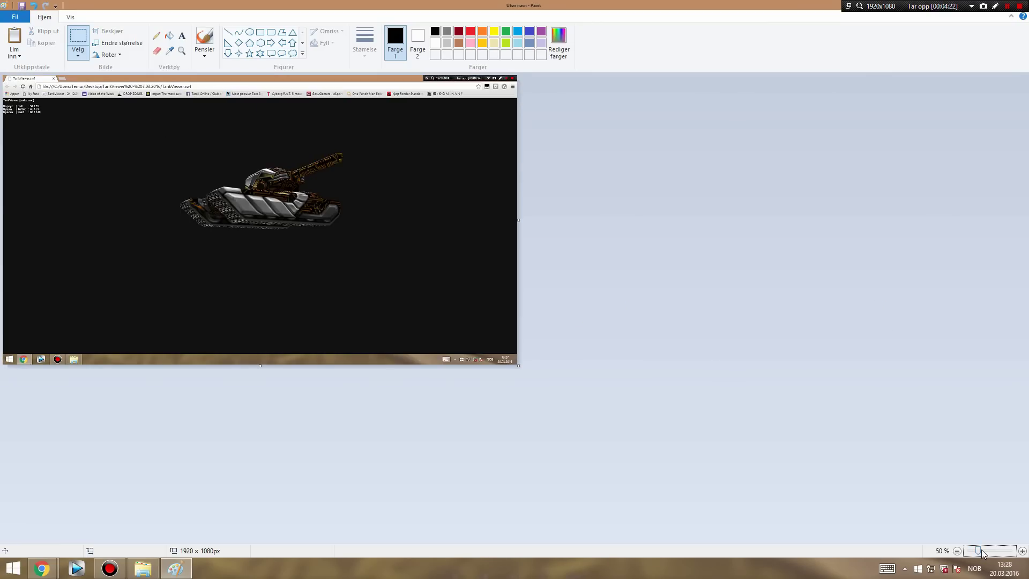
left_click(982, 549)
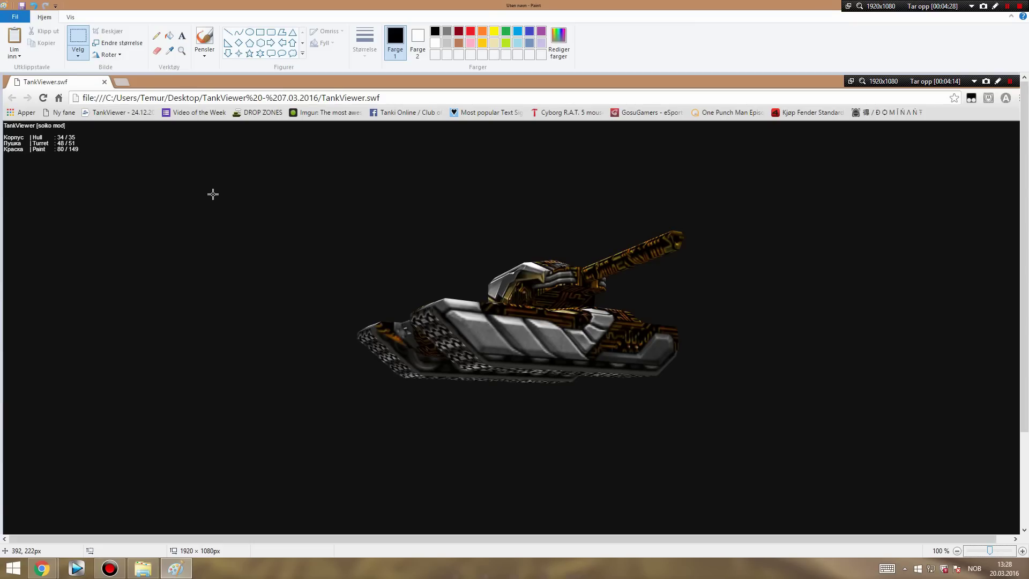
mouse_move(215, 168)
left_mouse_down()
mouse_move(390, 263)
mouse_move(906, 483)
left_mouse_up()
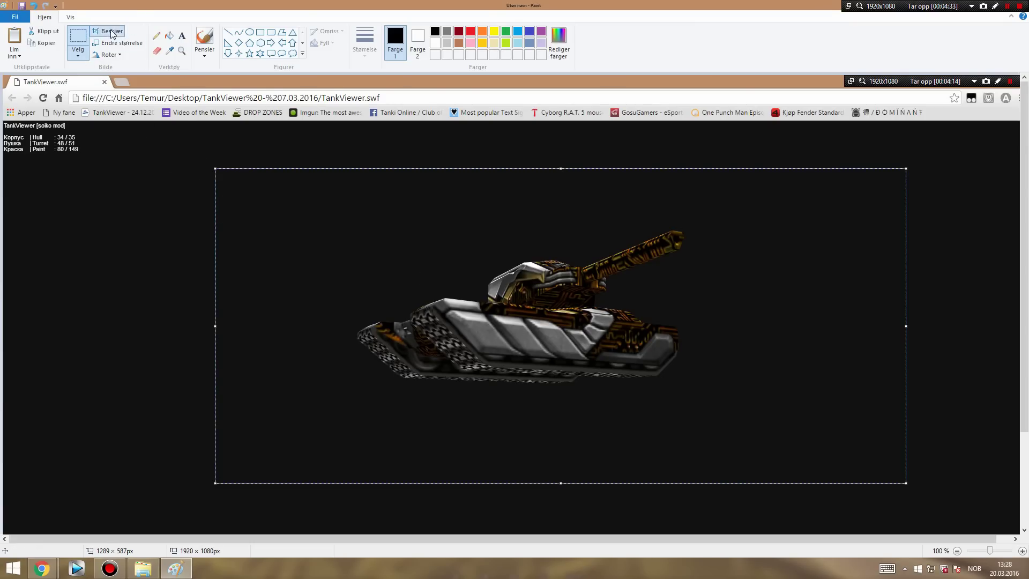
left_click(110, 31)
Save the cropped tank picture on the desktop as Uten navn.png
left_click(15, 17)
left_click(71, 103)
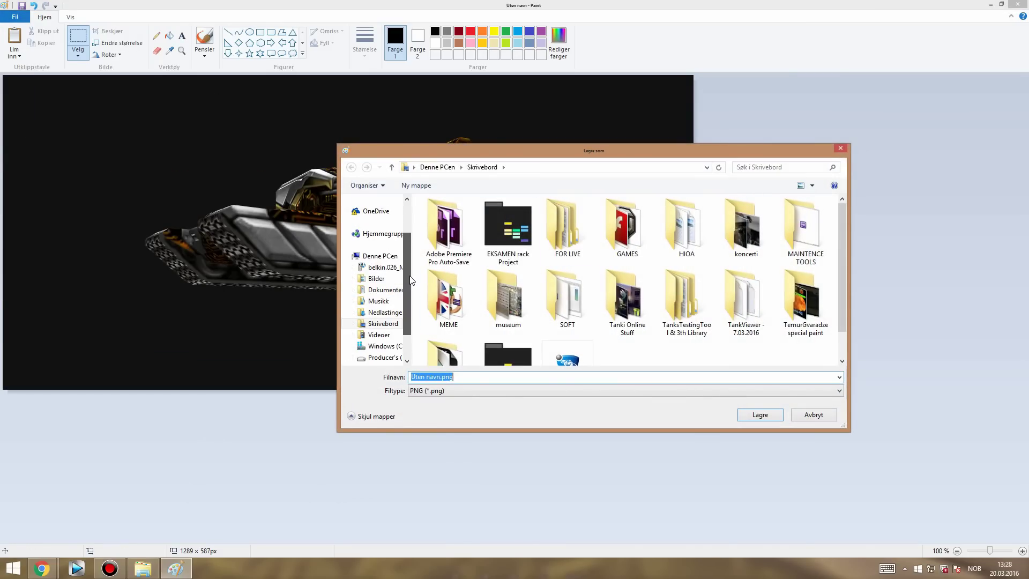
left_click(750, 416)
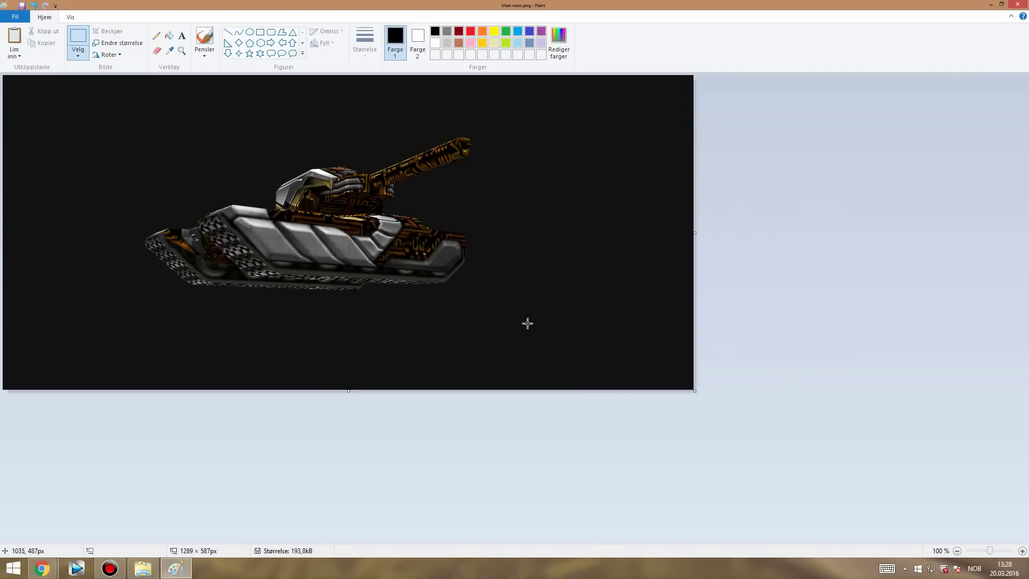
Close Paint and open Uten navn.png in Pixlr Editor
key("alt+F4")
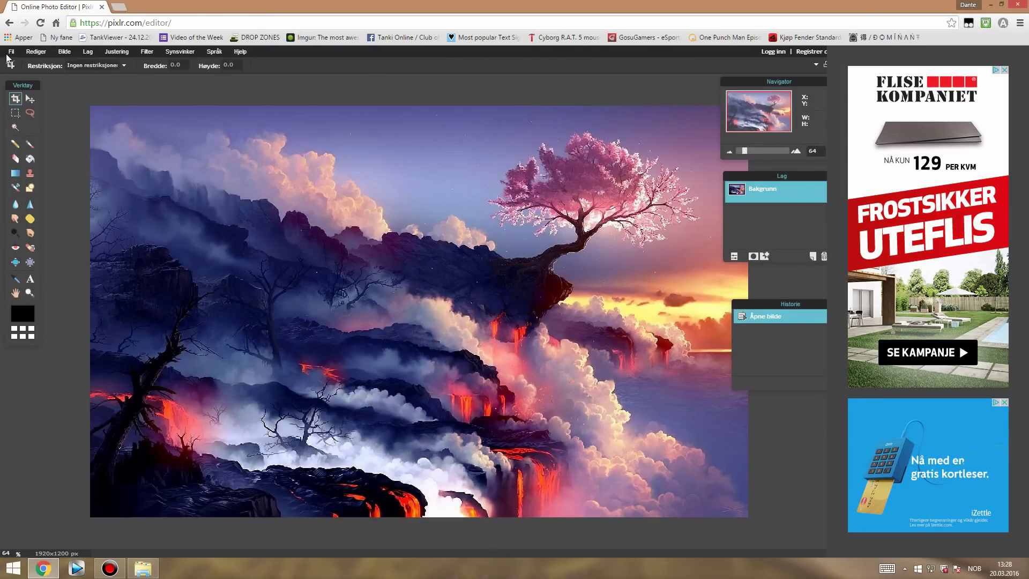
left_click(11, 51)
left_click(21, 69)
scroll(423, 255, "down", 1)
scroll(423, 256, "down", 3)
scroll(433, 307, "down", 1)
left_click(132, 333)
left_click(441, 398)
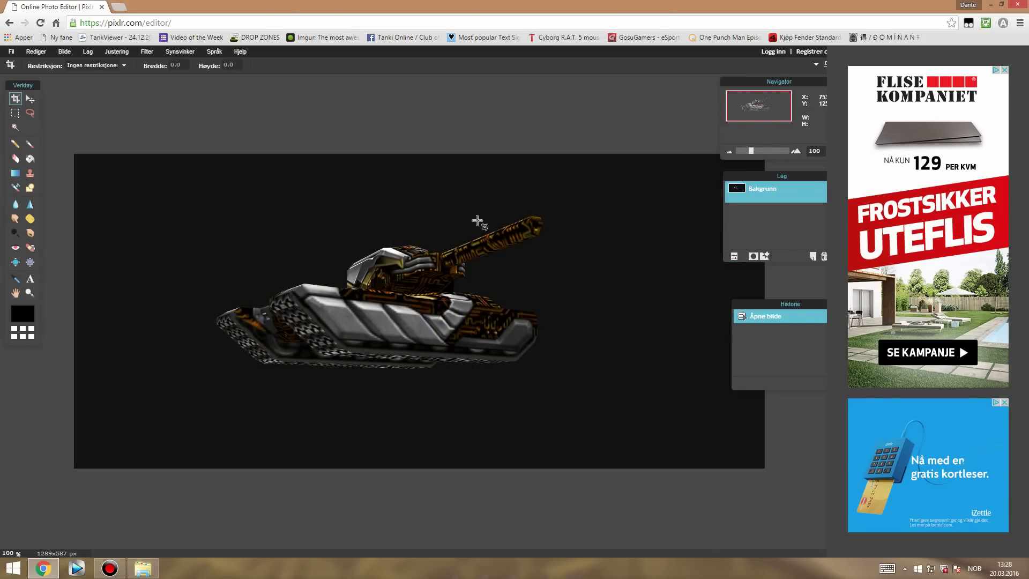
Unlock the Bakgrunn layer into Lag 0 and zoom the canvas to 160%
left_click_drag(787, 175, 764, 172)
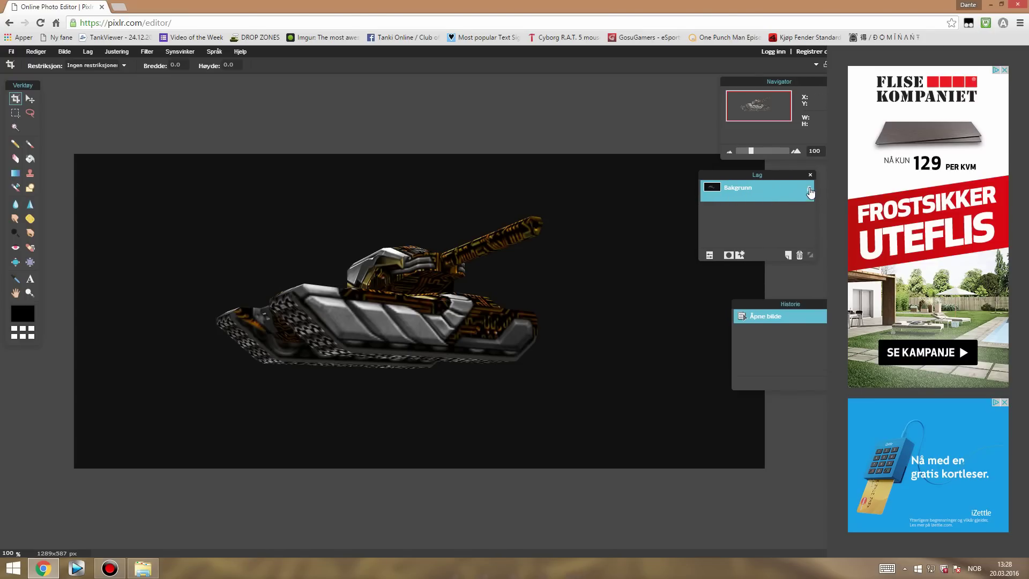
double_click(809, 189)
left_click_drag(792, 179, 820, 204)
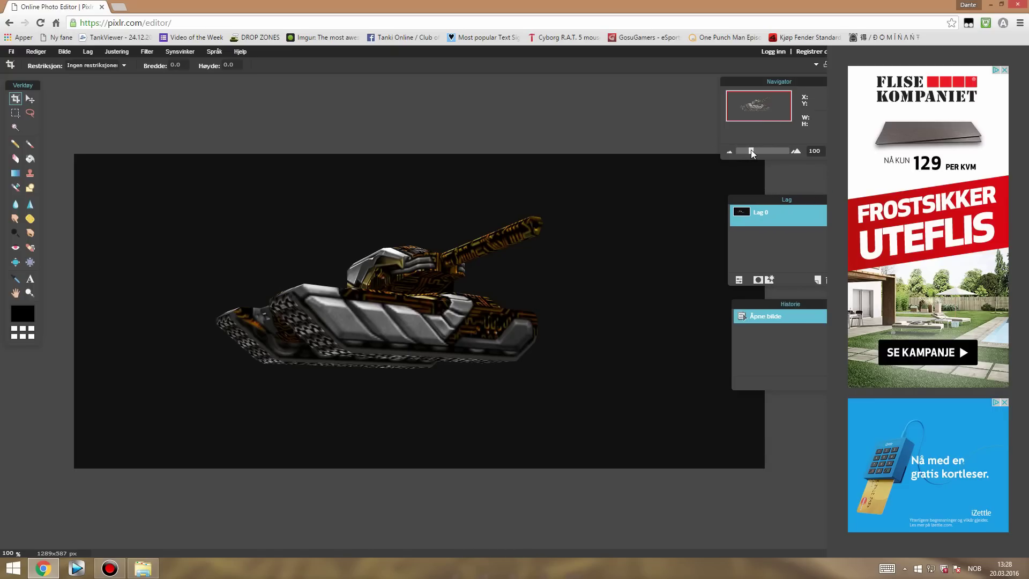
left_click_drag(751, 151, 754, 151)
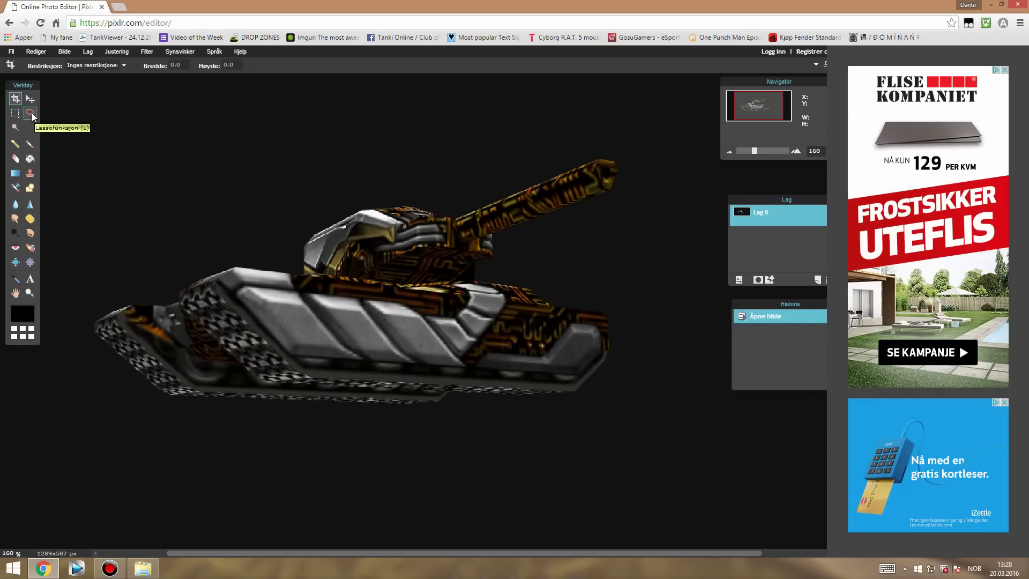
Trace the tank's outline with the Lasso tool and cut it out with Ctrl+X
left_click(31, 114)
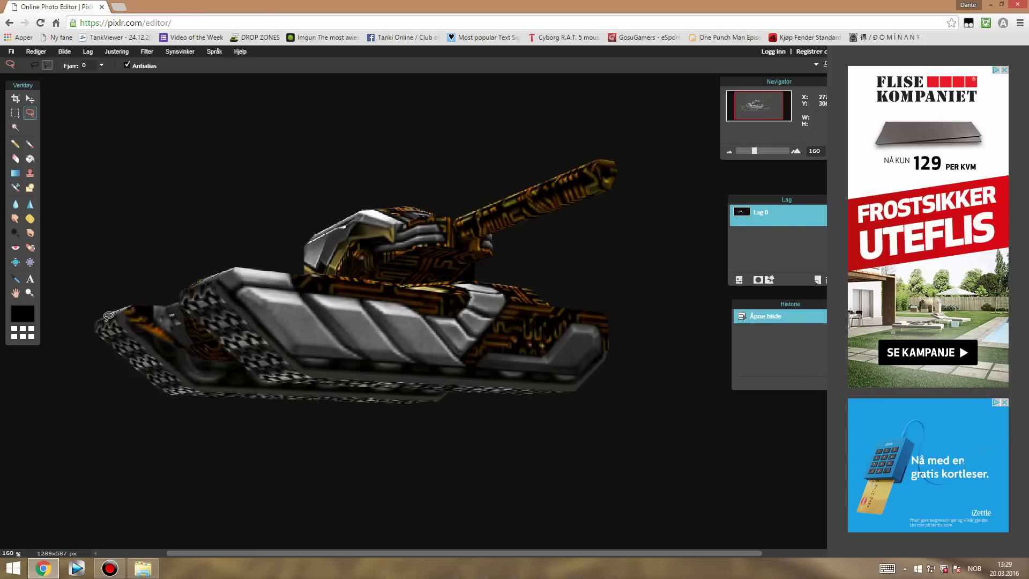
mouse_move(98, 323)
left_mouse_down()
mouse_move(166, 385)
mouse_move(439, 399)
mouse_move(582, 390)
mouse_move(608, 354)
mouse_move(604, 302)
mouse_move(479, 268)
mouse_move(480, 255)
mouse_move(499, 227)
mouse_move(645, 207)
left_mouse_up()
left_click(611, 189)
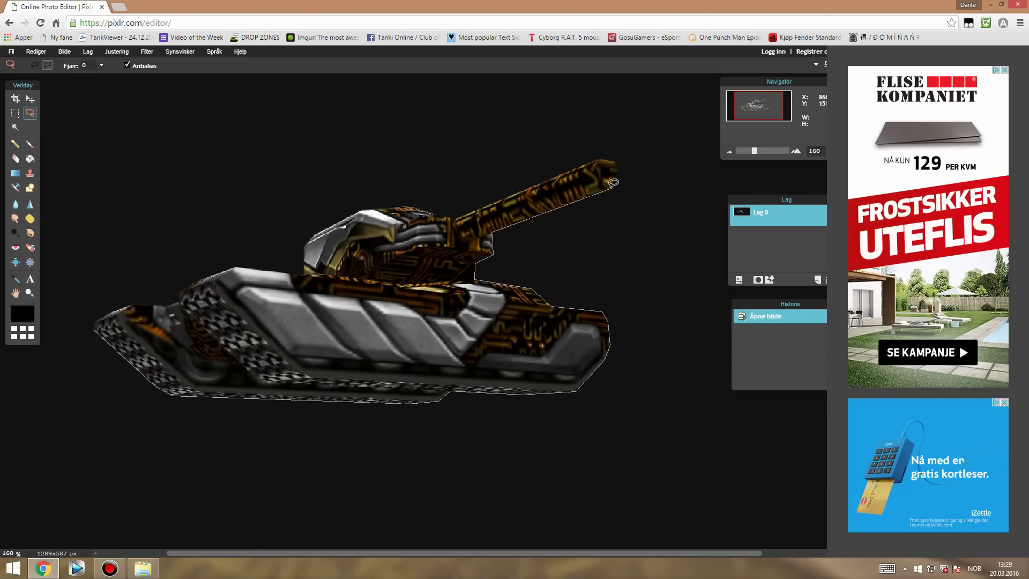
mouse_move(625, 154)
left_mouse_down()
mouse_move(439, 209)
mouse_move(365, 206)
mouse_move(163, 298)
mouse_move(135, 297)
mouse_move(99, 330)
left_mouse_up()
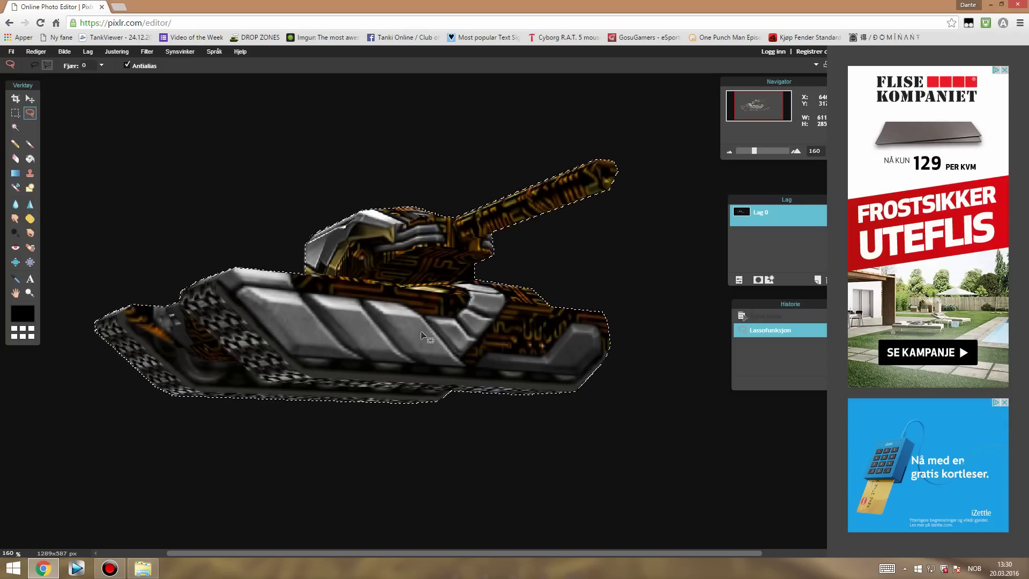
key("ctrl+x")
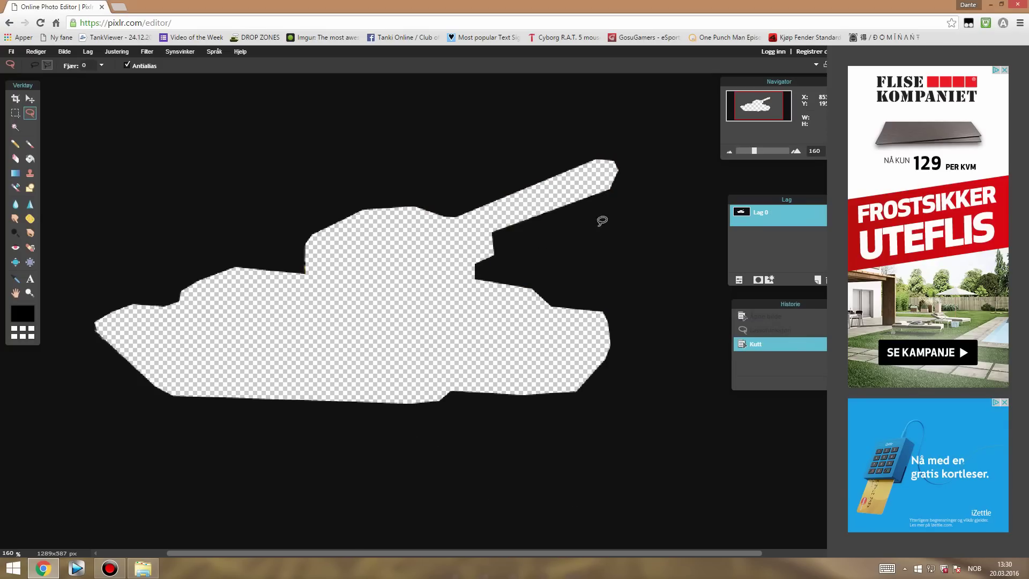
Switch to windowed documents and maximize the Cherry-Tree-Volcano image
left_click(825, 63)
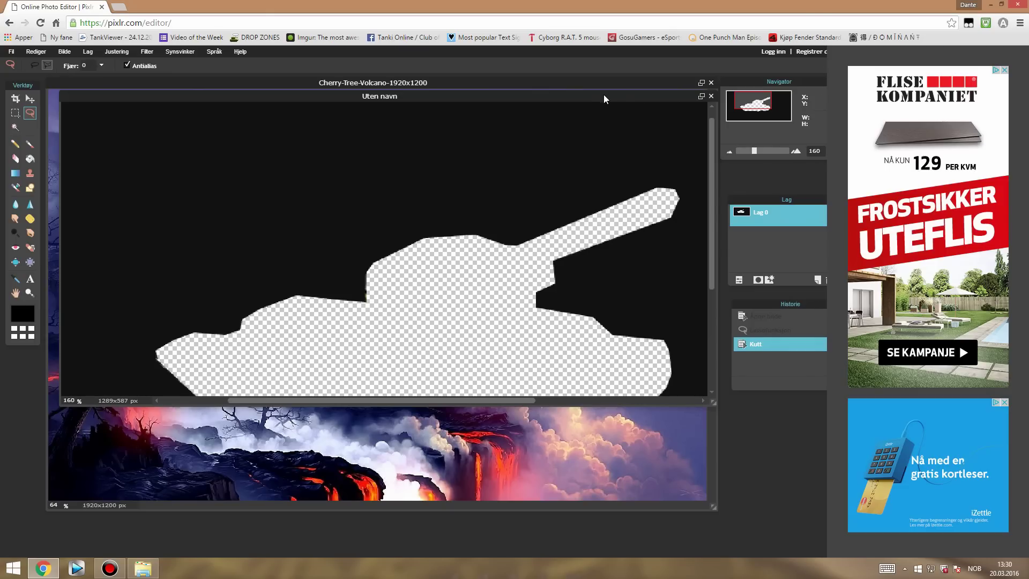
left_click_drag(629, 94, 648, 149)
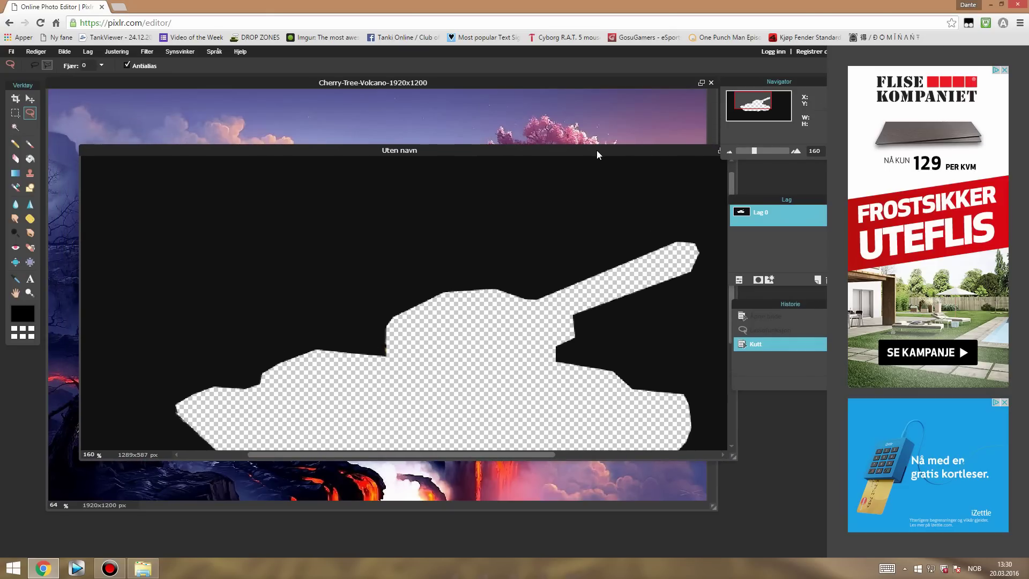
left_click_drag(510, 150, 511, 150)
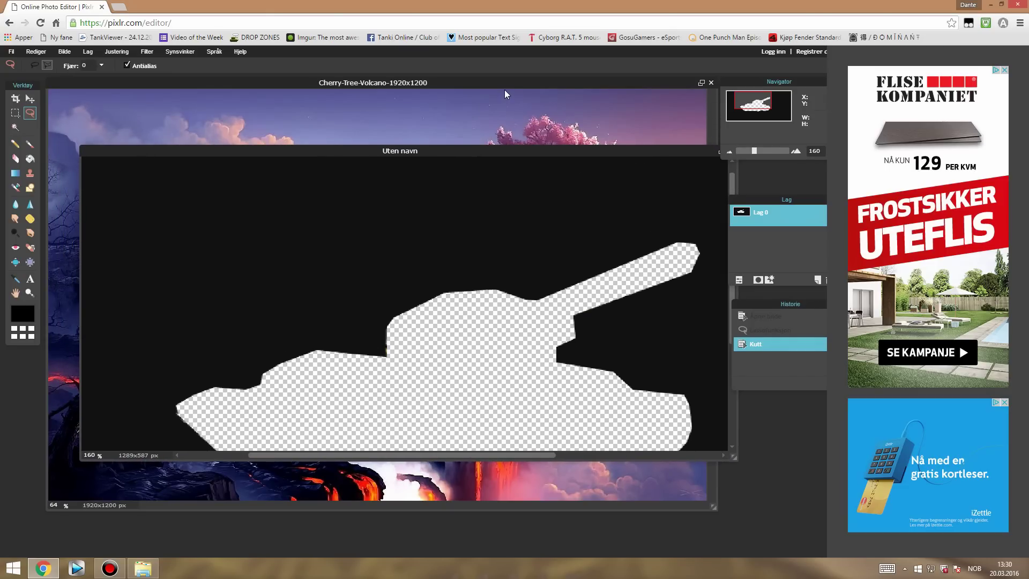
left_click(523, 83)
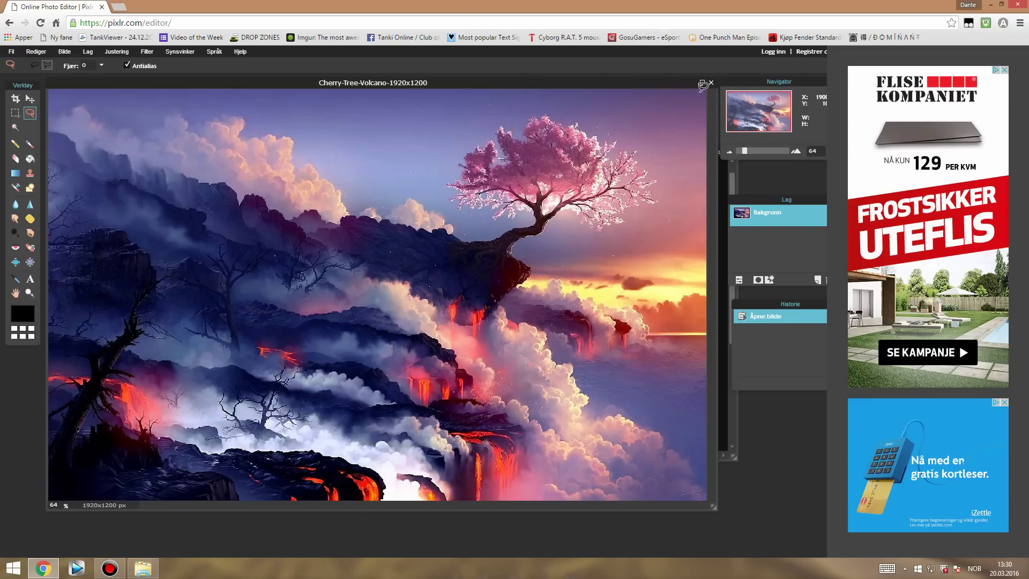
left_click(701, 83)
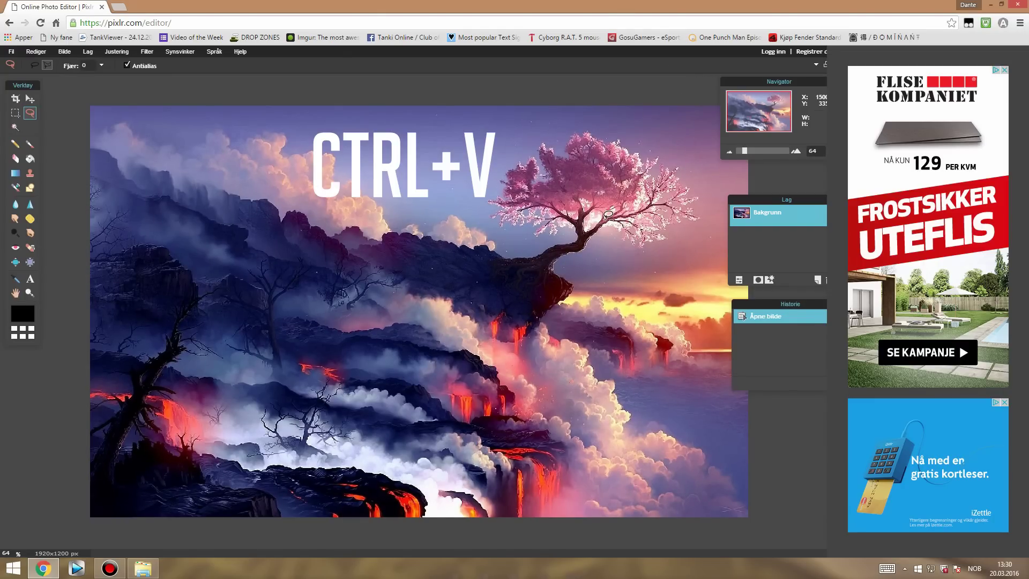
Paste the tank as Lag 1 and move it onto the cliff beside the cherry tree
key("ctrl+v")
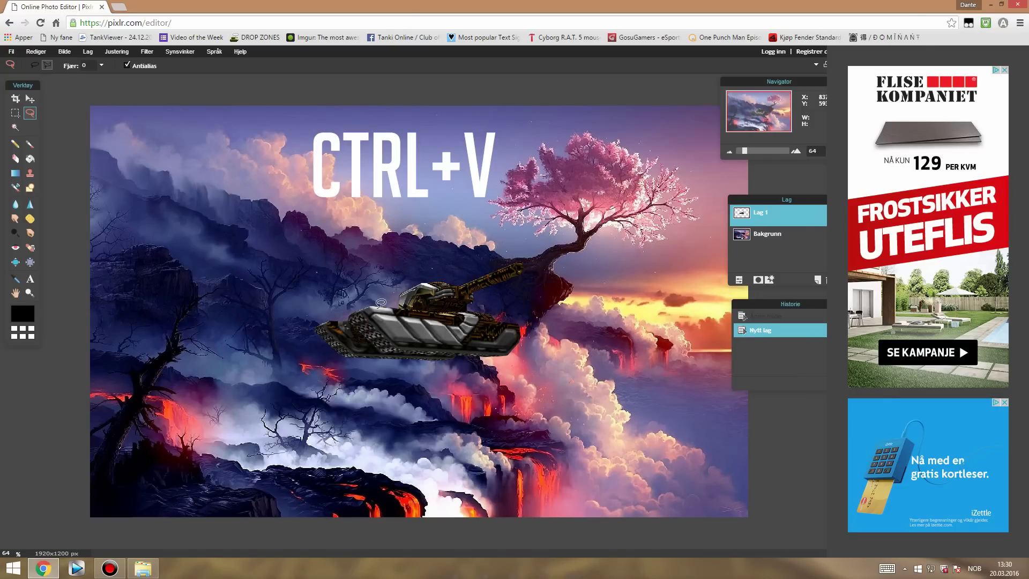
left_click(30, 99)
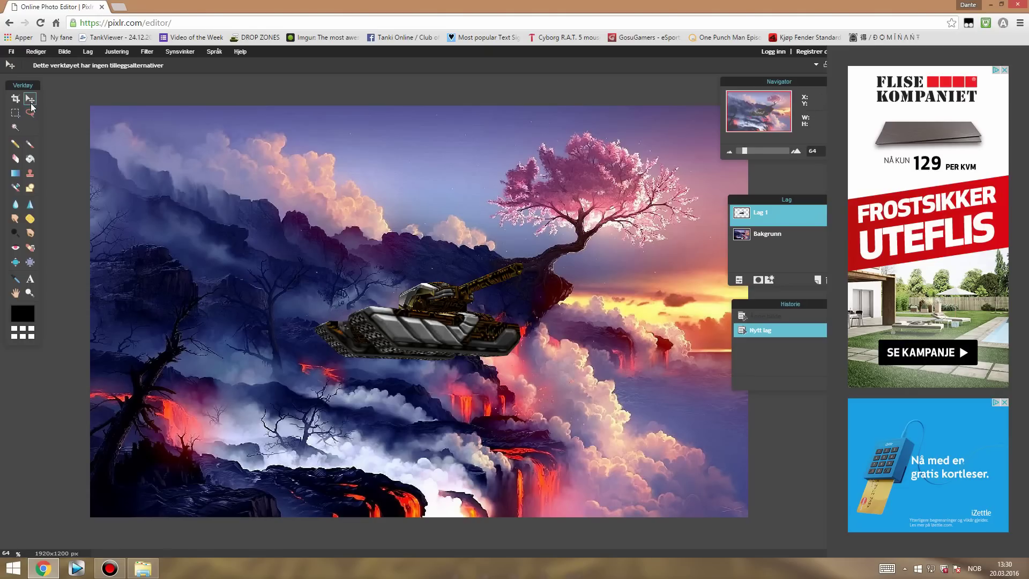
mouse_move(433, 328)
left_mouse_down()
mouse_move(369, 202)
mouse_move(473, 197)
mouse_move(448, 205)
left_mouse_up()
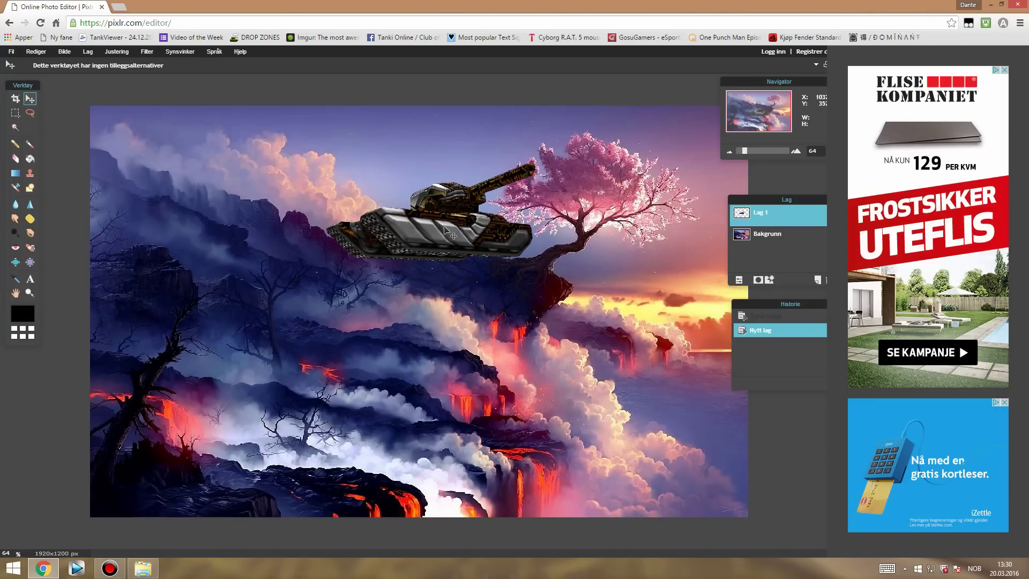
left_click_drag(447, 204, 473, 231)
left_click(30, 113)
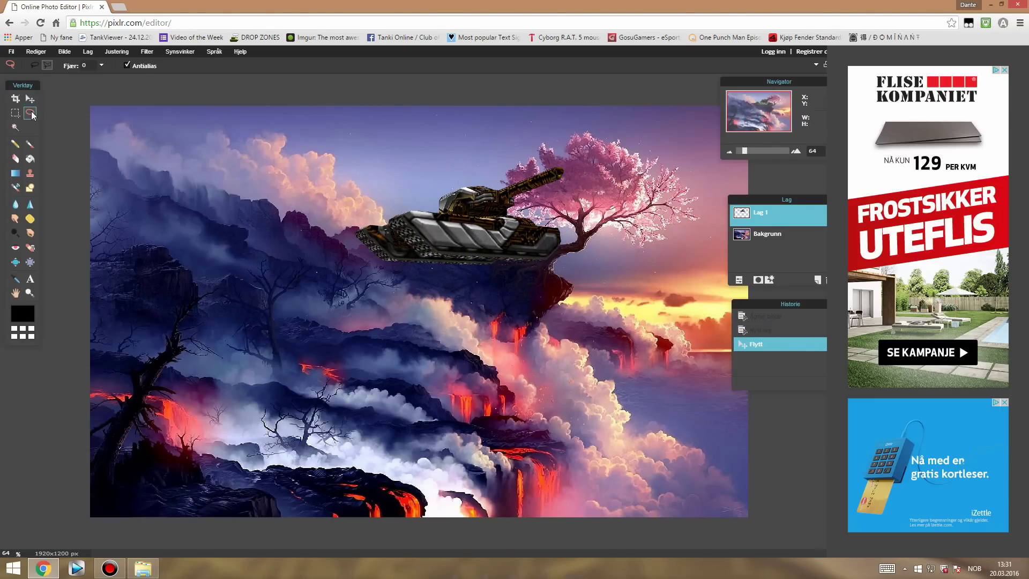
Start a free transform of the tank, then discard it without applying changes
right_click(439, 219)
left_click(495, 285)
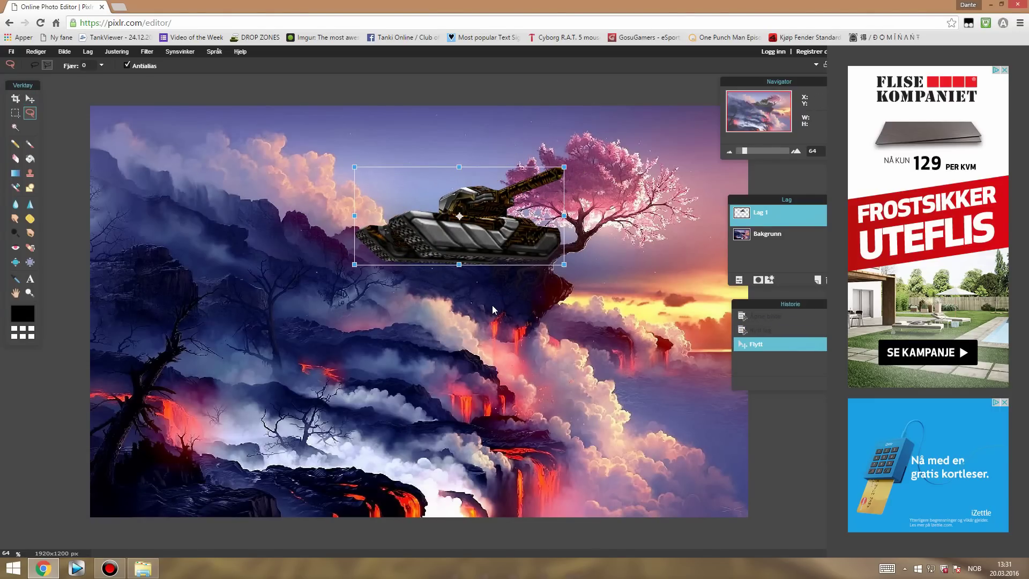
left_click(492, 306)
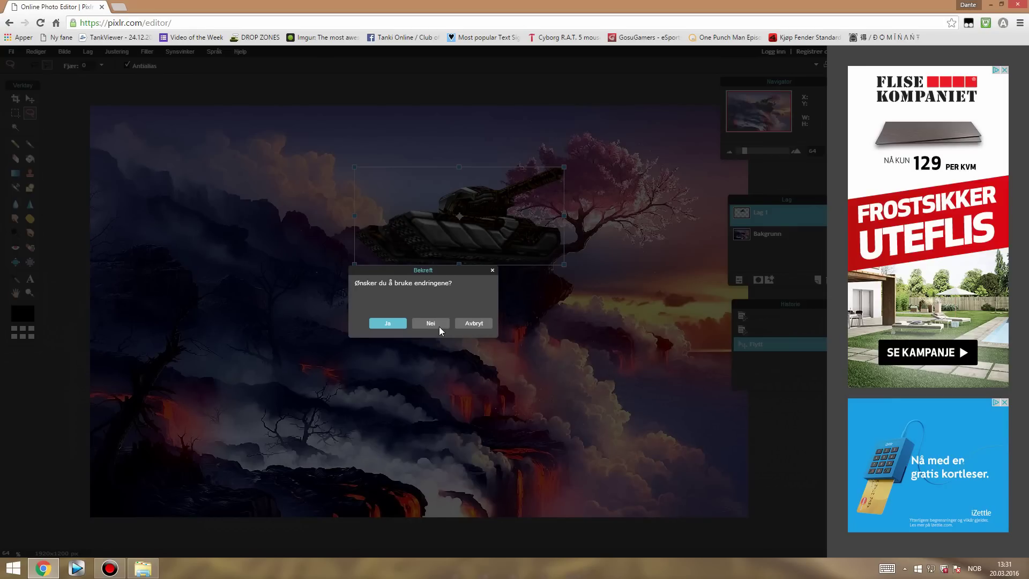
left_click(439, 325)
right_click(471, 218)
left_click(483, 340)
left_click(430, 322)
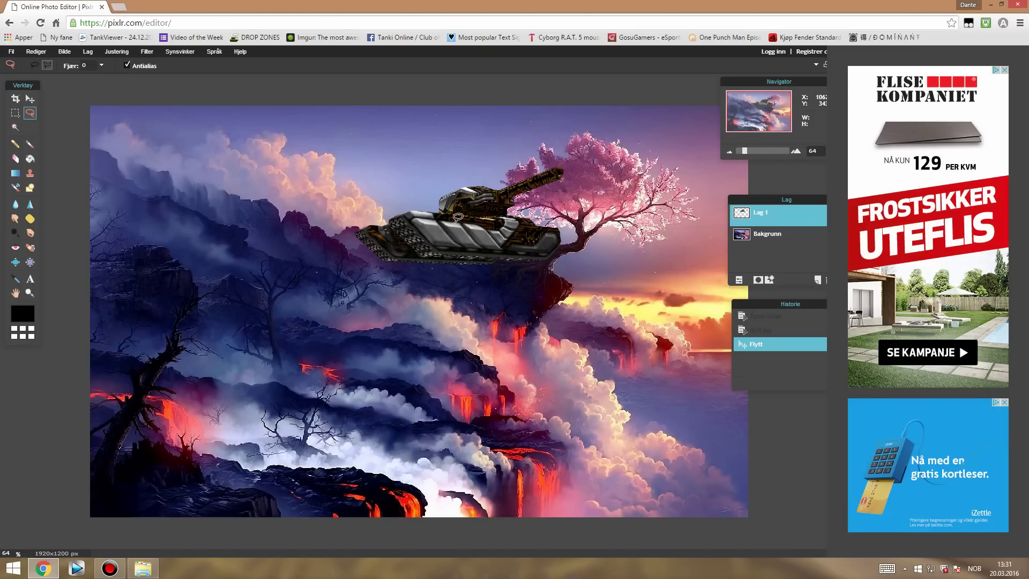
Free-transform the tank smaller and tilt it to follow the cliff slope by the tree
right_click(458, 217)
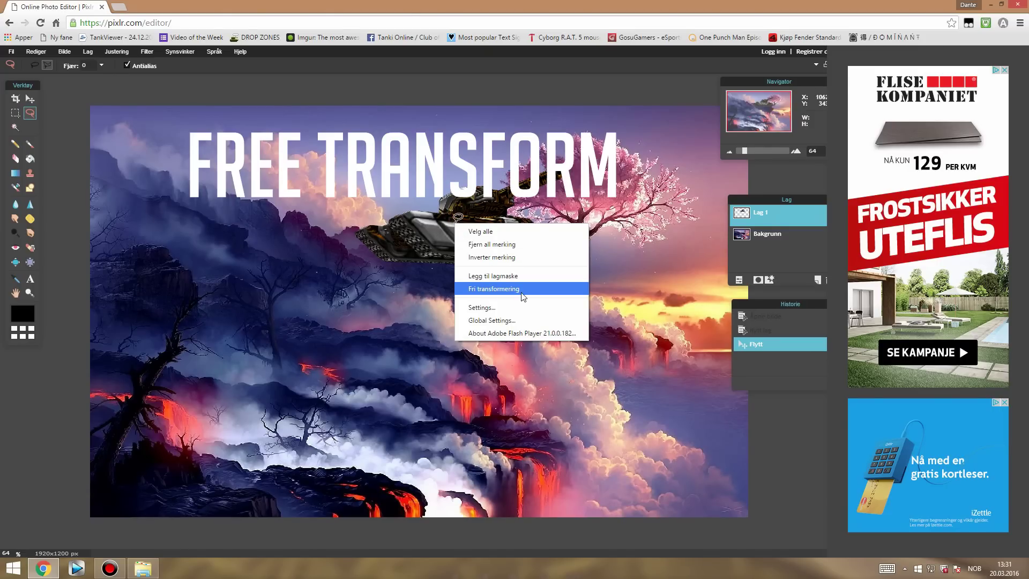
left_click(474, 289)
mouse_move(494, 234)
left_mouse_down()
mouse_move(514, 210)
mouse_move(472, 197)
left_mouse_up()
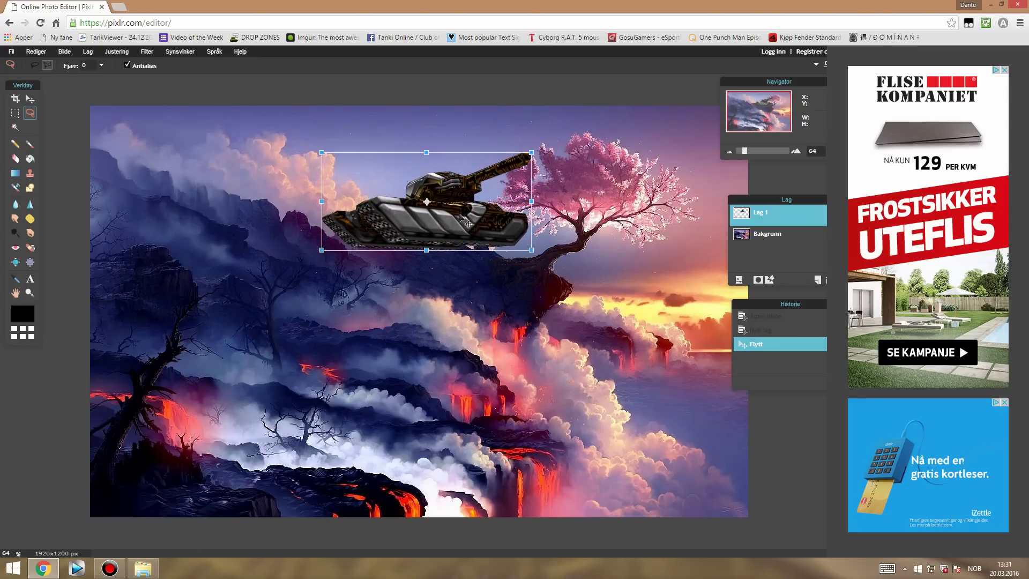
left_click_drag(472, 198, 536, 258)
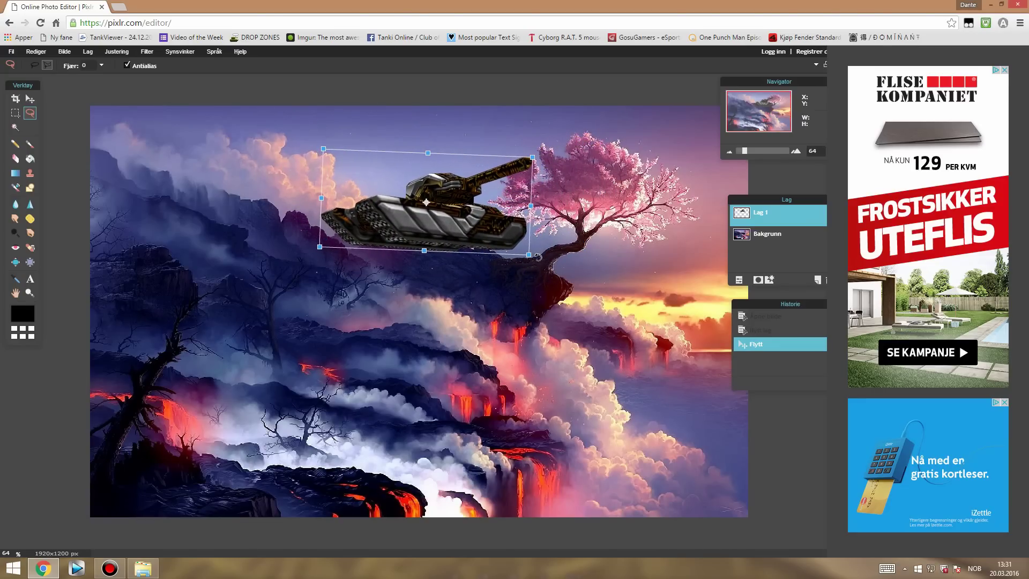
left_click_drag(469, 241, 470, 242)
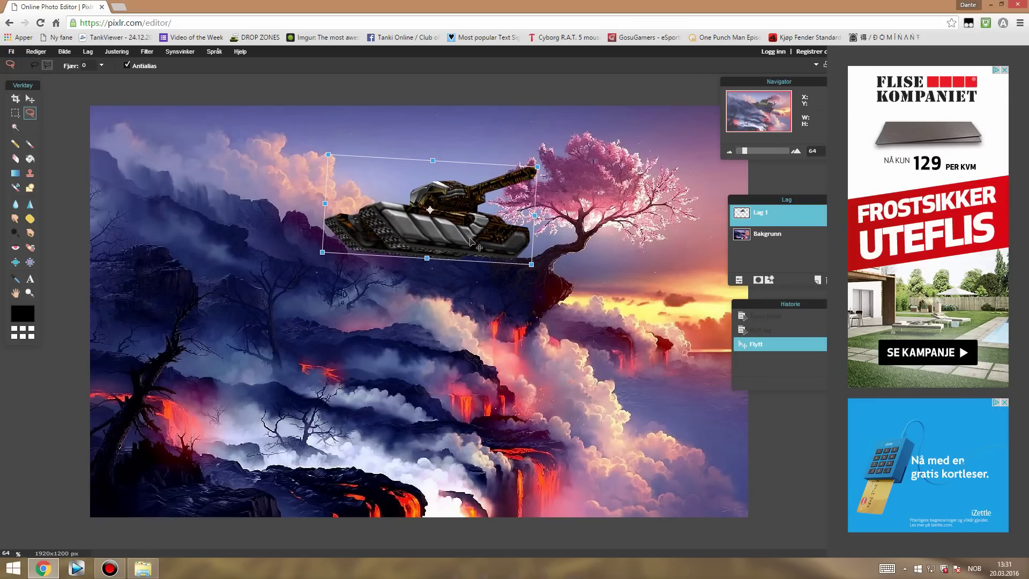
mouse_move(470, 243)
left_mouse_down()
mouse_move(445, 218)
mouse_move(459, 233)
left_mouse_up()
mouse_move(520, 255)
left_mouse_down()
mouse_move(486, 240)
mouse_move(497, 248)
left_mouse_up()
left_click_drag(435, 210, 443, 224)
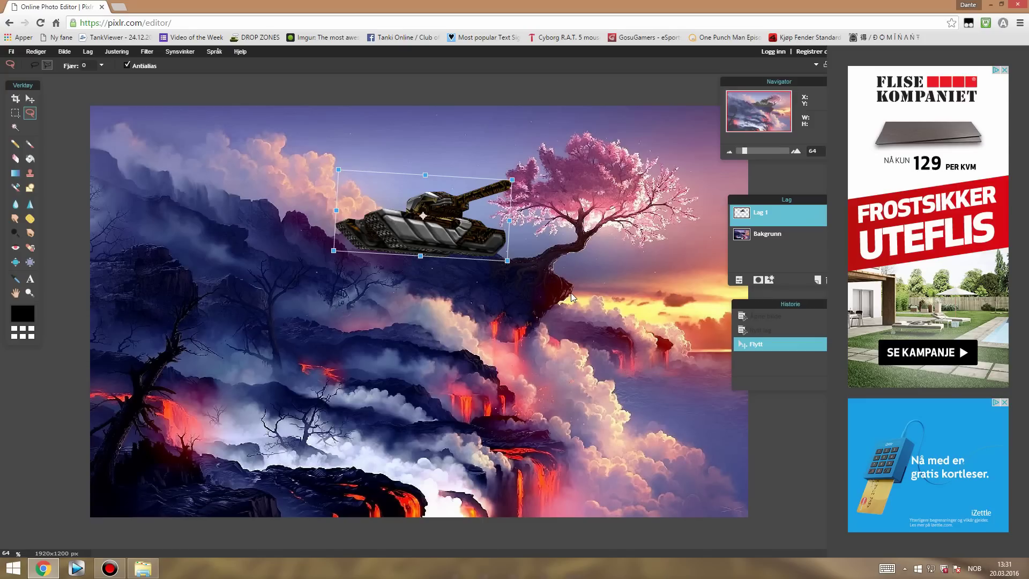
key("Return")
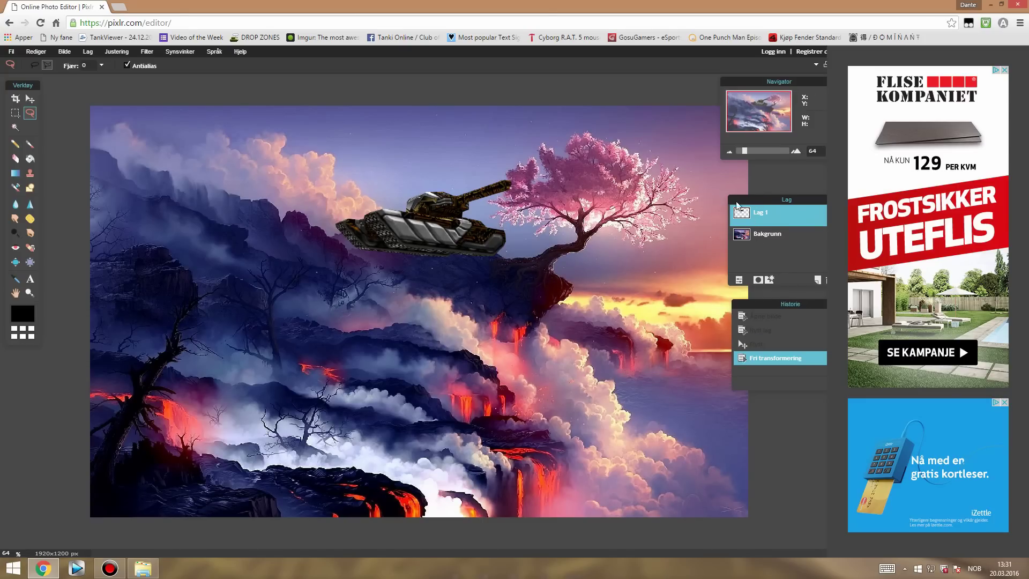
Reveal Lag 1's opacity settings and try opacity values between 38 and 100
left_click_drag(743, 205, 712, 207)
left_click(708, 281)
left_click_drag(784, 252, 769, 251)
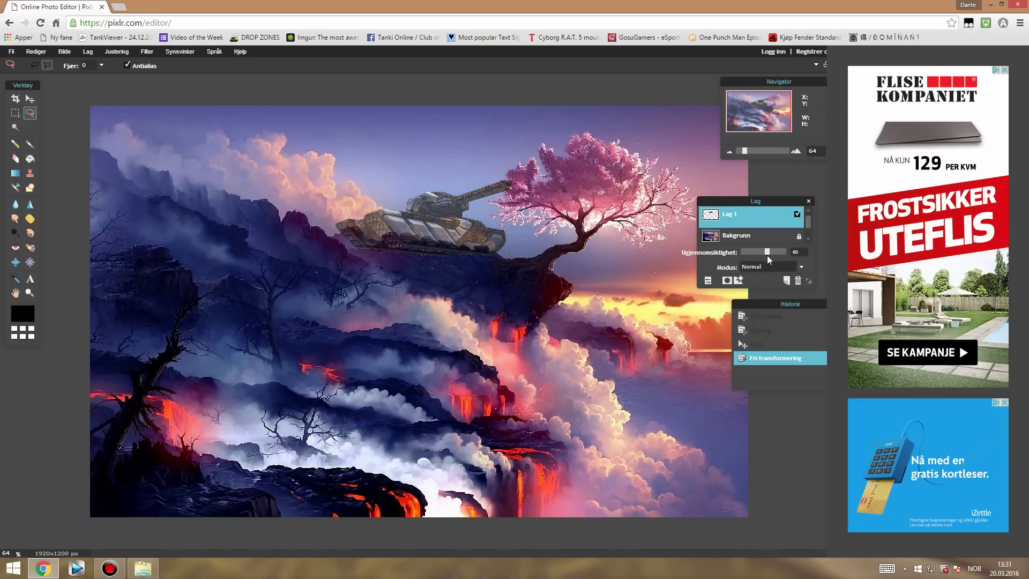
left_click(30, 99)
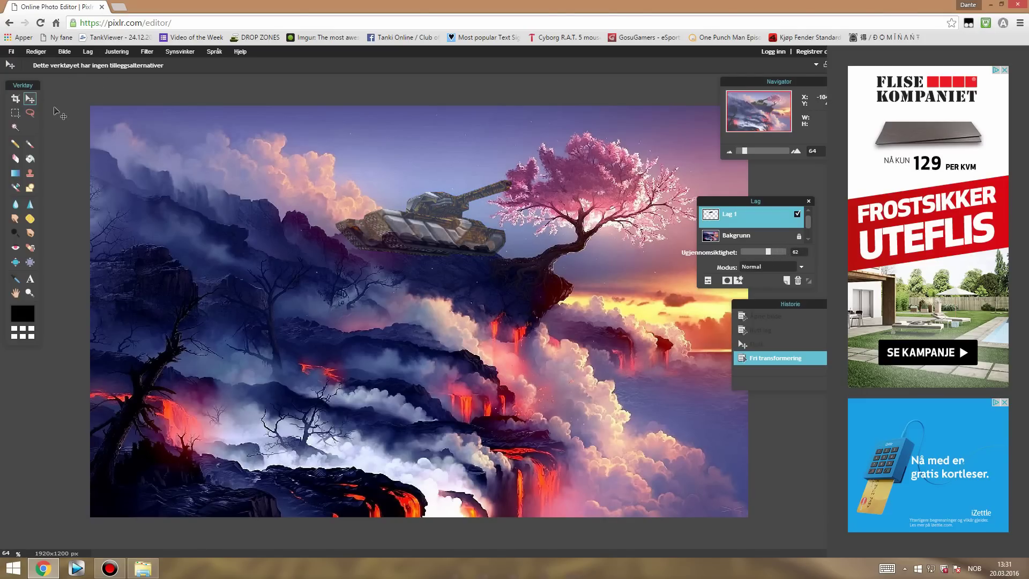
mouse_move(769, 252)
left_mouse_down()
mouse_move(787, 252)
mouse_move(760, 249)
left_mouse_up()
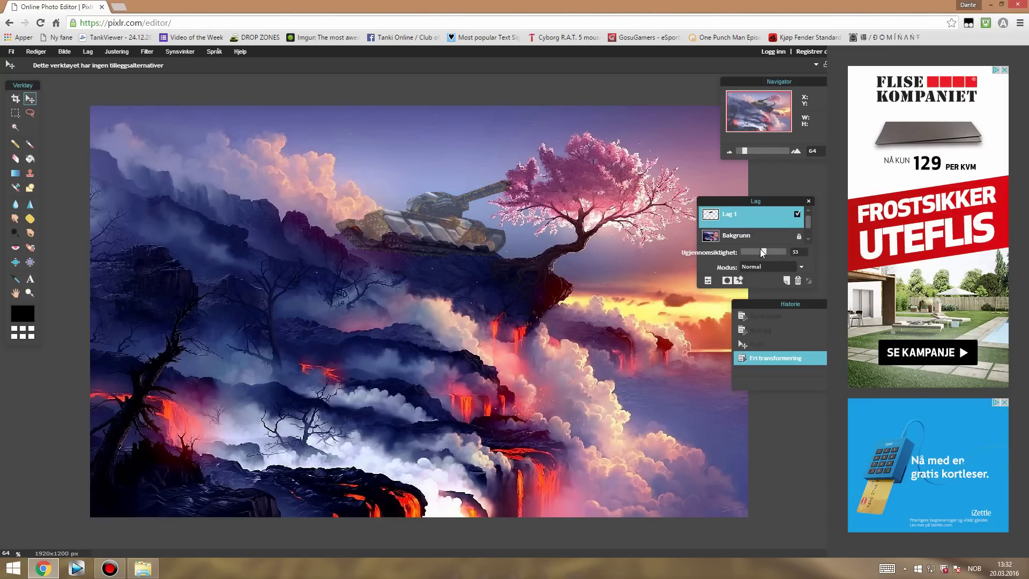
left_click_drag(760, 249, 757, 258)
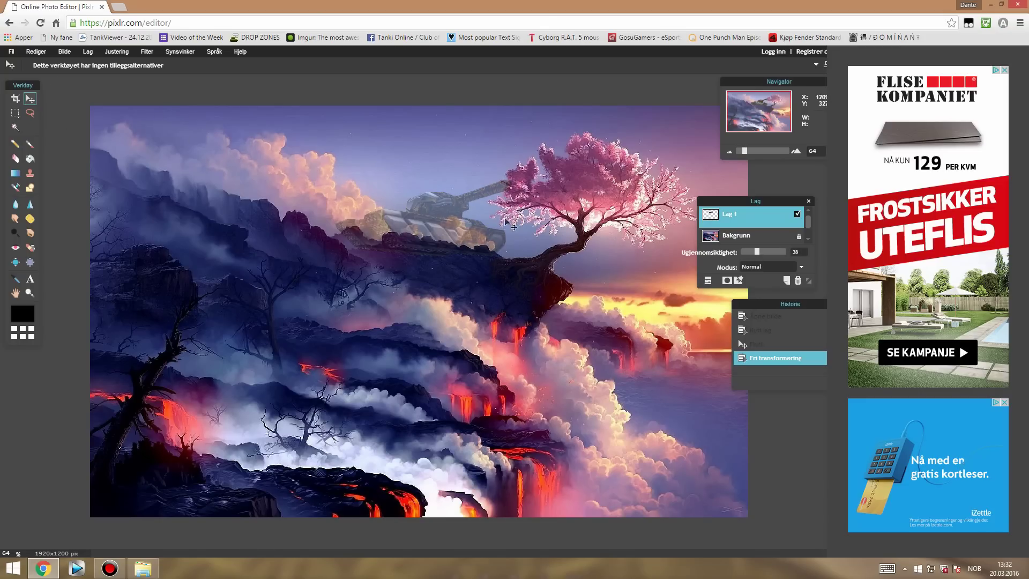
Nudge the tank slightly left, set Lag 1 opacity to 56, and zoom to 150%
left_click_drag(455, 229, 442, 232)
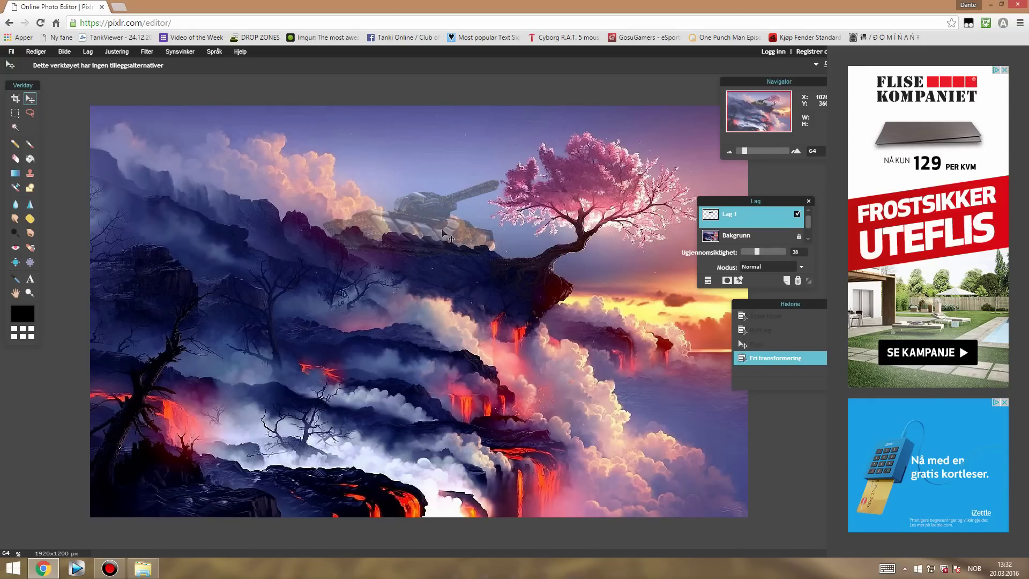
left_click_drag(441, 231, 442, 238)
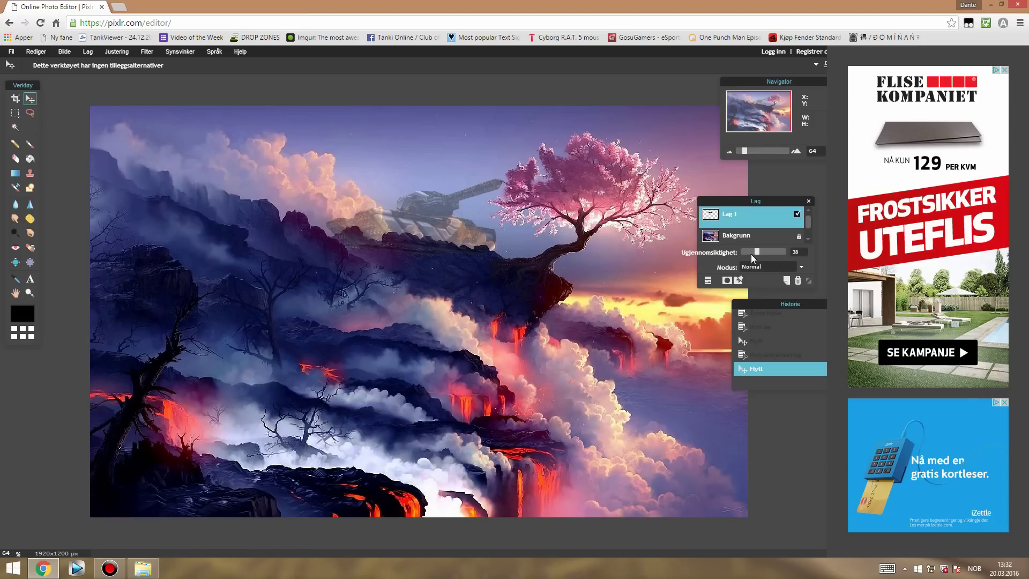
left_click_drag(760, 251, 766, 251)
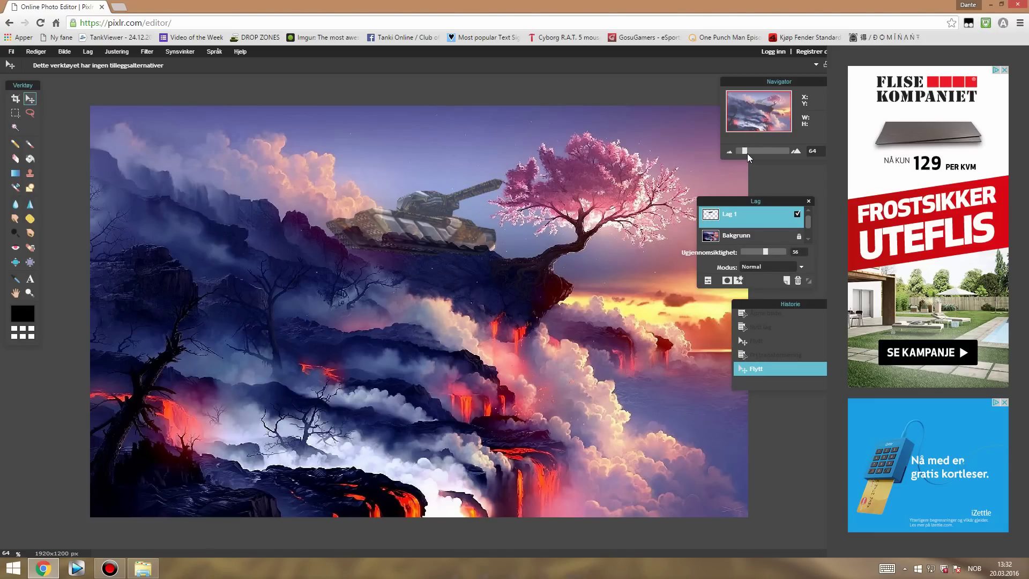
left_click_drag(747, 153, 754, 150)
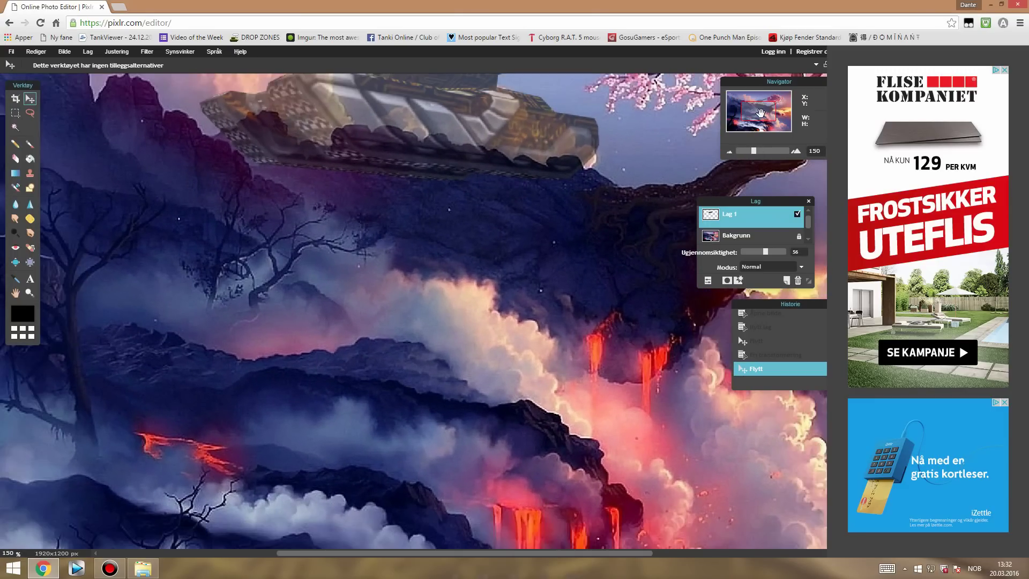
left_click_drag(760, 113, 754, 117)
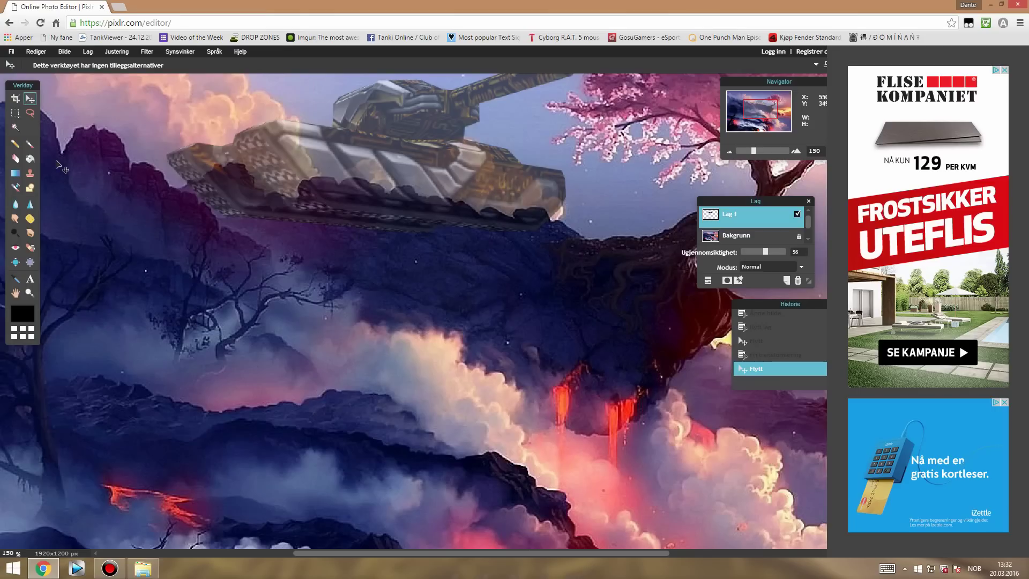
left_click(16, 158)
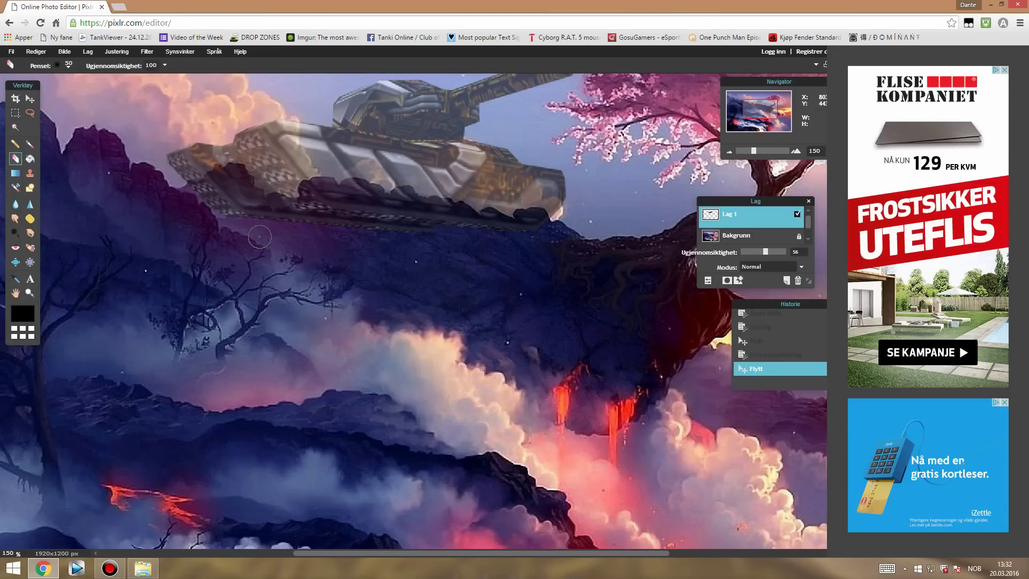
Erase the tank's lower edge with a 20 px eraser brush
left_click(56, 66)
left_click(138, 89)
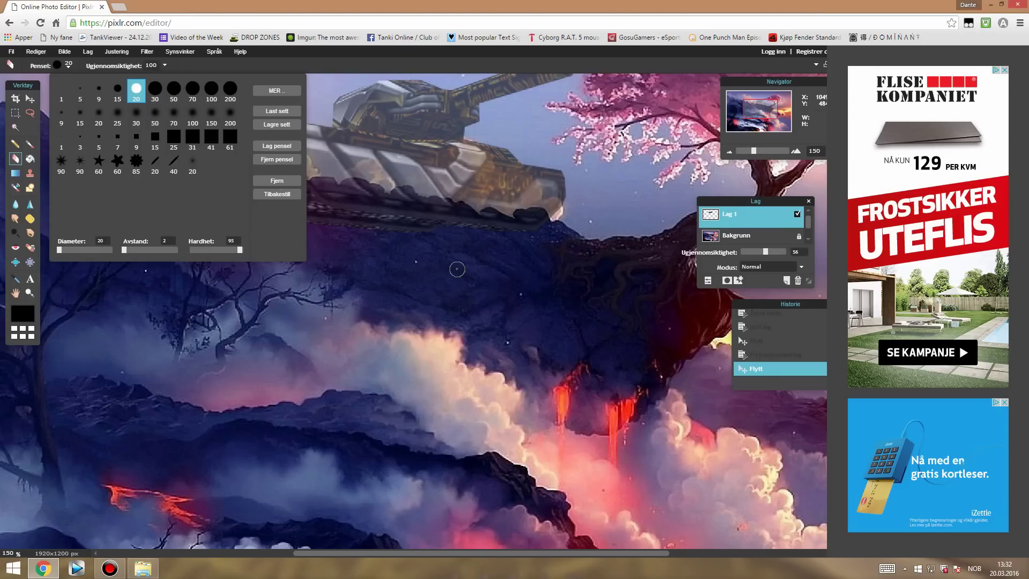
left_click(457, 268)
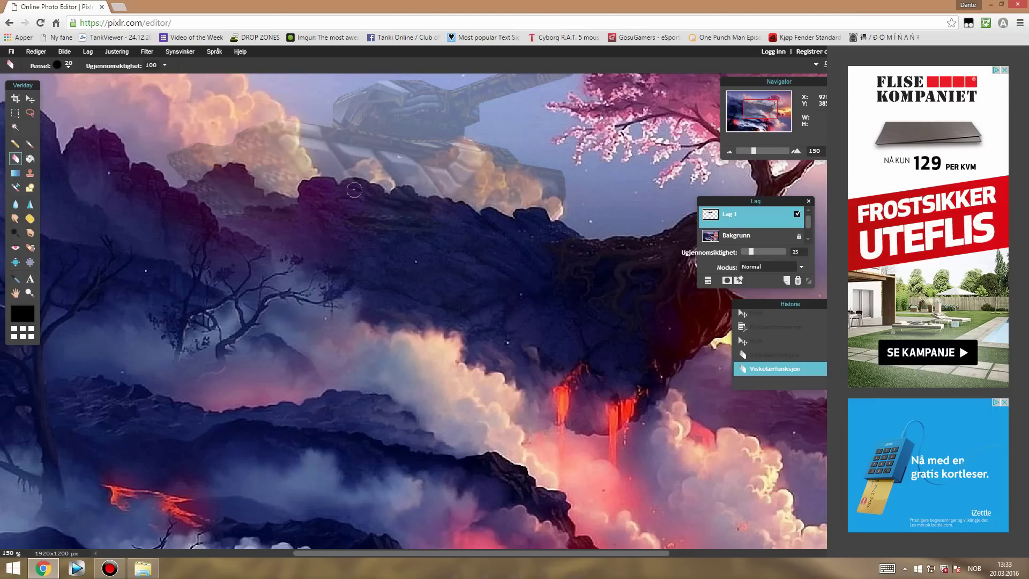
left_click_drag(373, 193, 482, 226)
left_click_drag(296, 212, 230, 224)
Adjust Lag 1's opacity slider, leaving it at 87
left_click_drag(752, 255, 791, 252)
left_click_drag(753, 151, 747, 153)
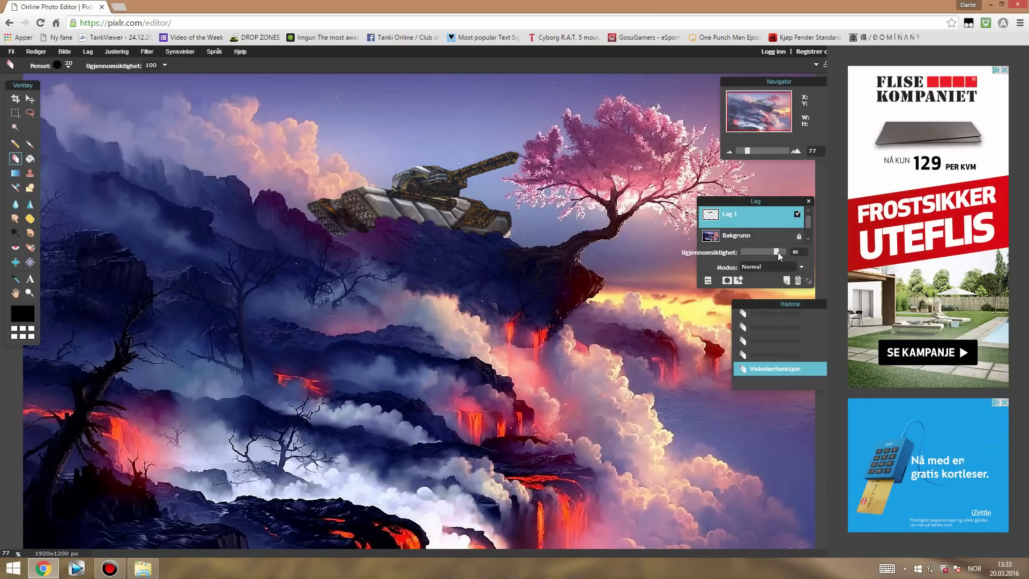
mouse_move(782, 251)
left_mouse_down()
mouse_move(735, 252)
mouse_move(780, 257)
left_mouse_up()
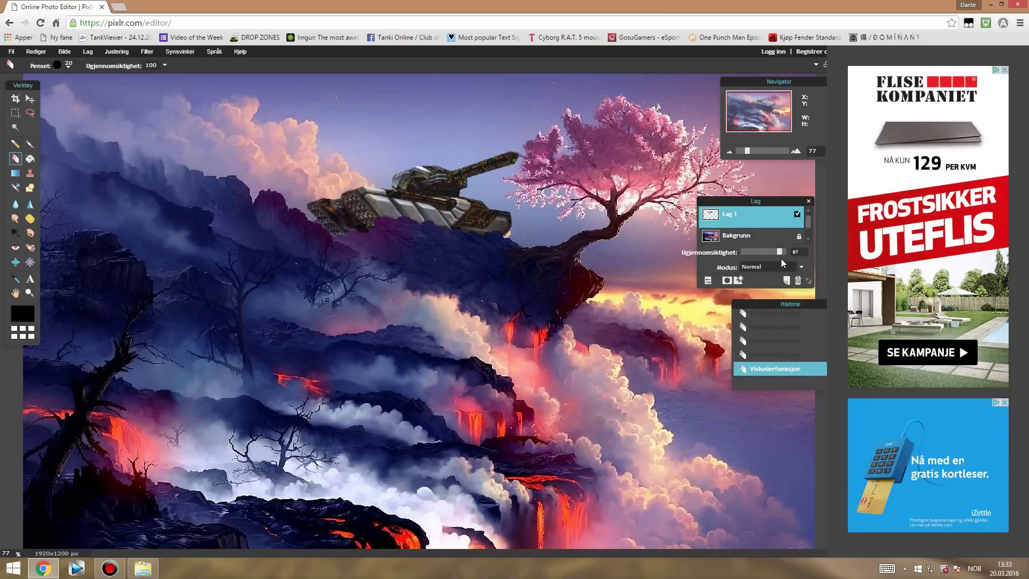
Undo the accidental tank move, zoom out, and raise Lag 1 opacity to 100
left_click(30, 99)
left_click(374, 192)
key("ctrl+z")
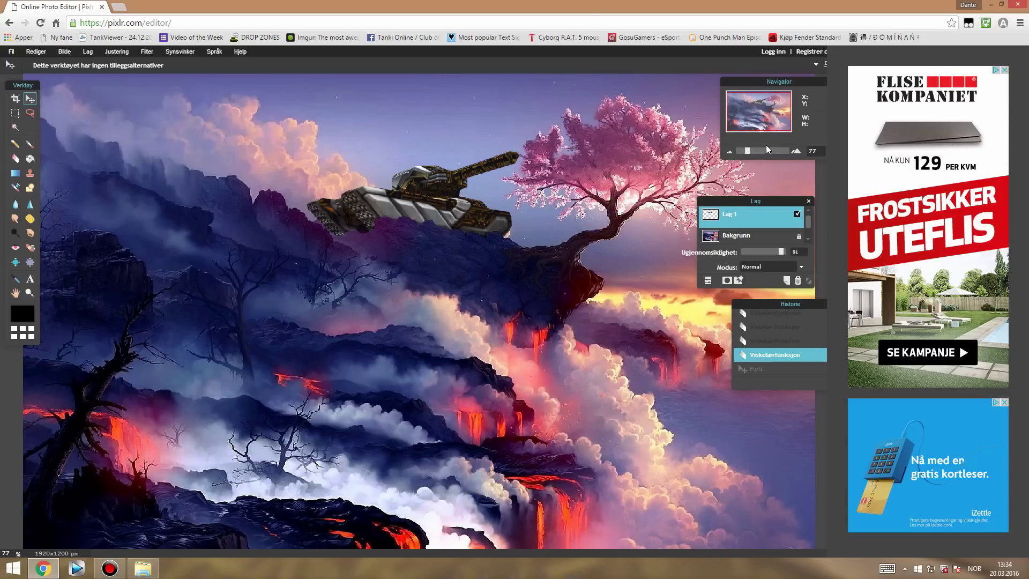
left_click_drag(748, 149, 745, 152)
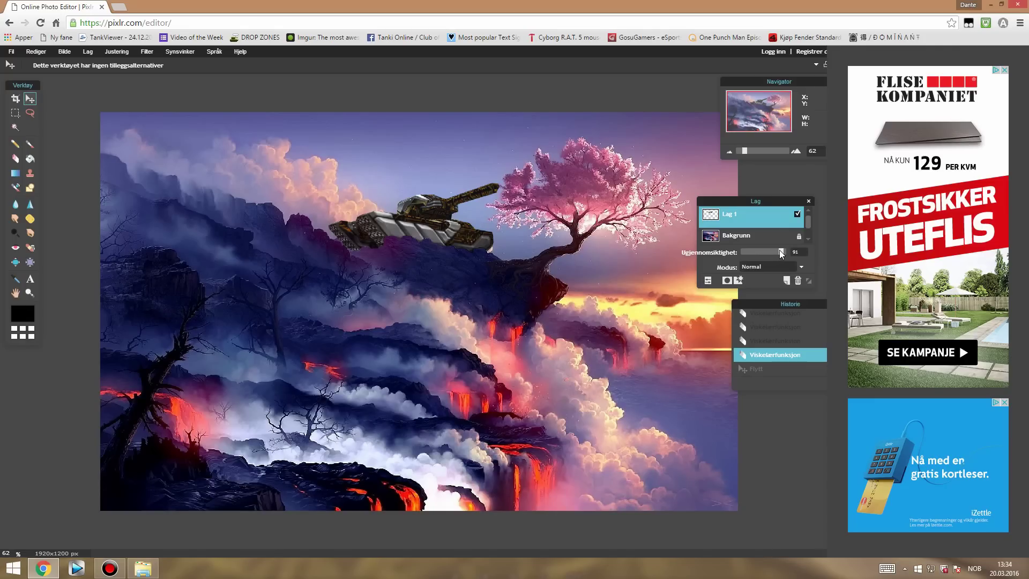
left_click_drag(780, 253, 793, 249)
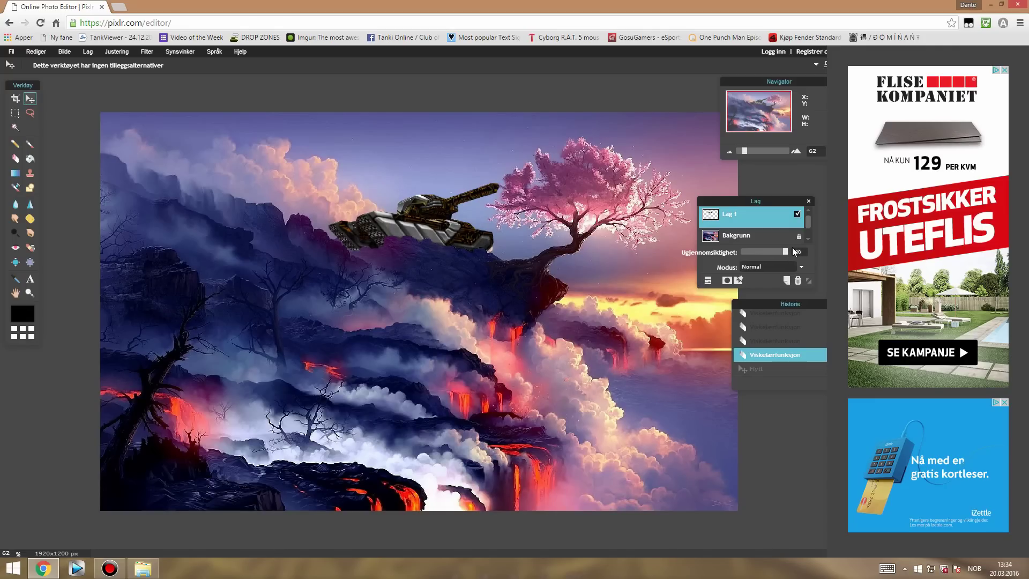
left_click(119, 52)
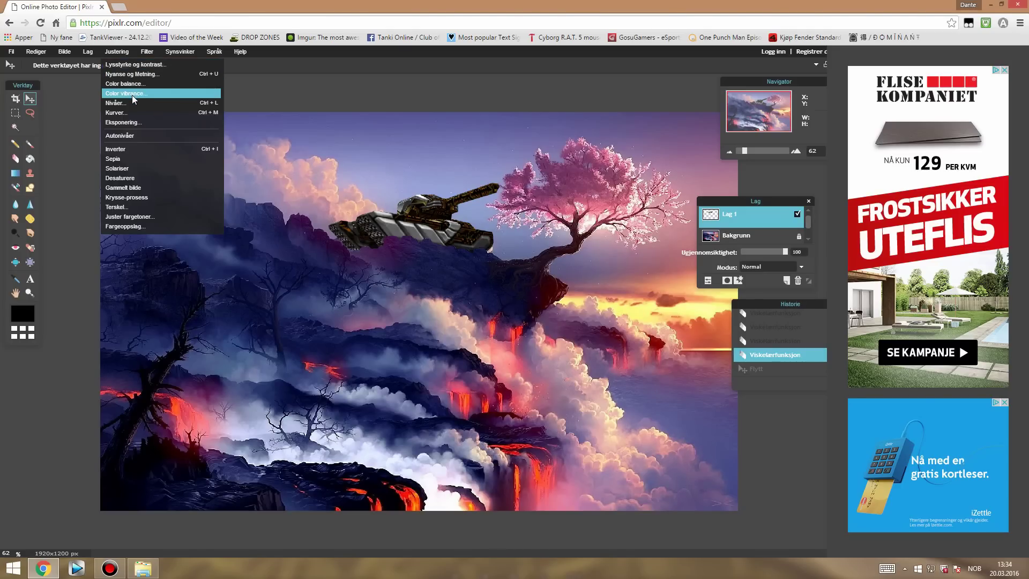
Apply Color balance to the tank with green lowered to -13 (red 5, blue 20)
left_click(132, 89)
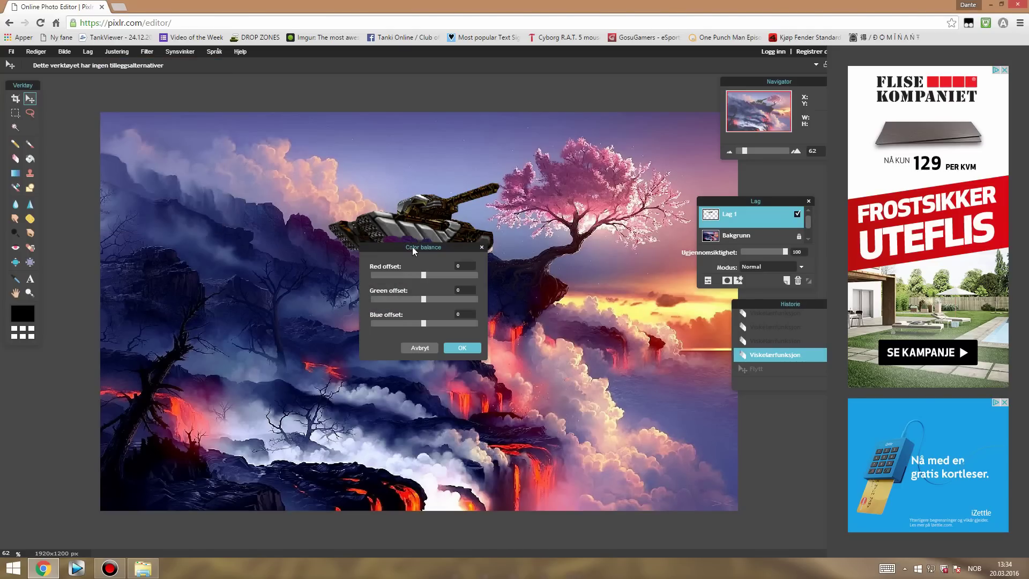
left_click_drag(413, 247, 592, 296)
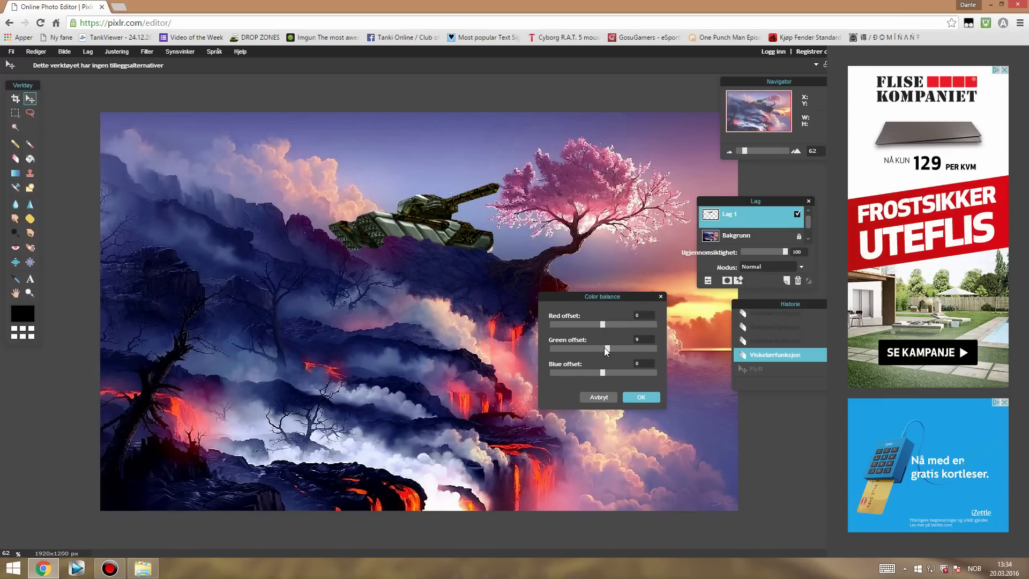
left_click_drag(604, 347, 595, 347)
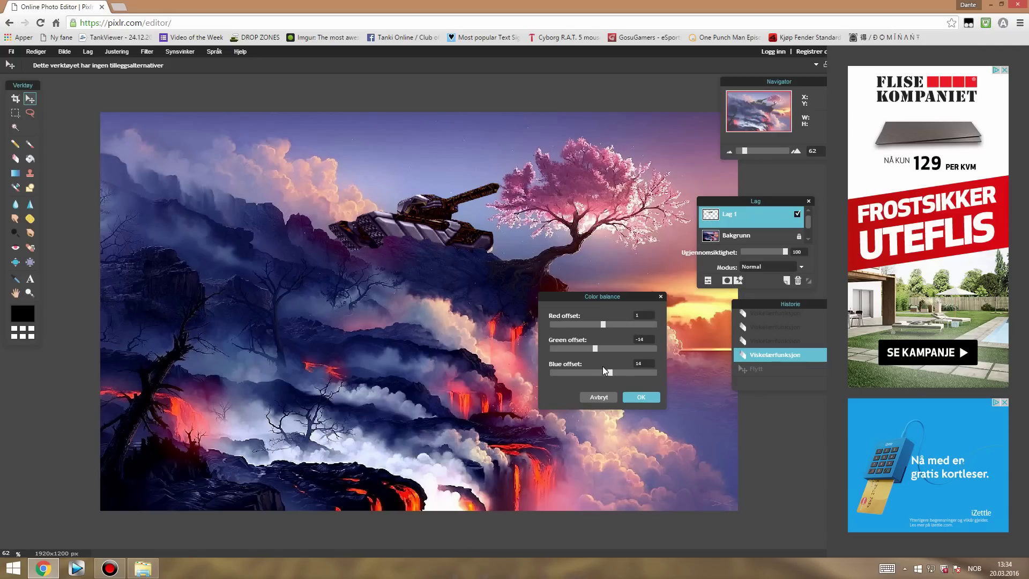
mouse_move(590, 348)
left_mouse_down()
mouse_move(608, 348)
mouse_move(581, 355)
mouse_move(596, 355)
left_mouse_up()
left_click(637, 398)
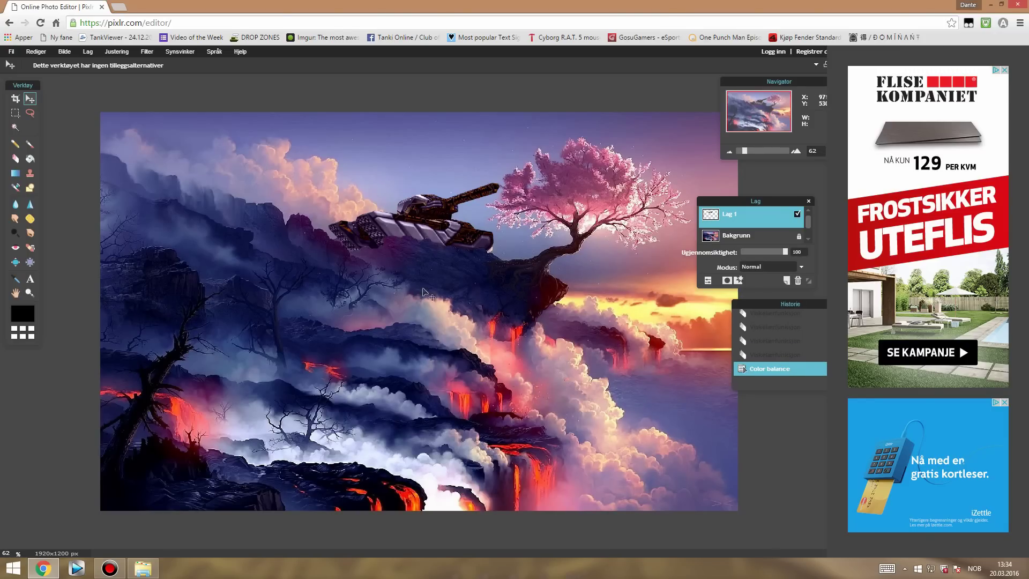
Zoom in on the tank, select the Bakgrunn layer, and set the Brush to 22 opacity
left_click_drag(743, 150, 754, 149)
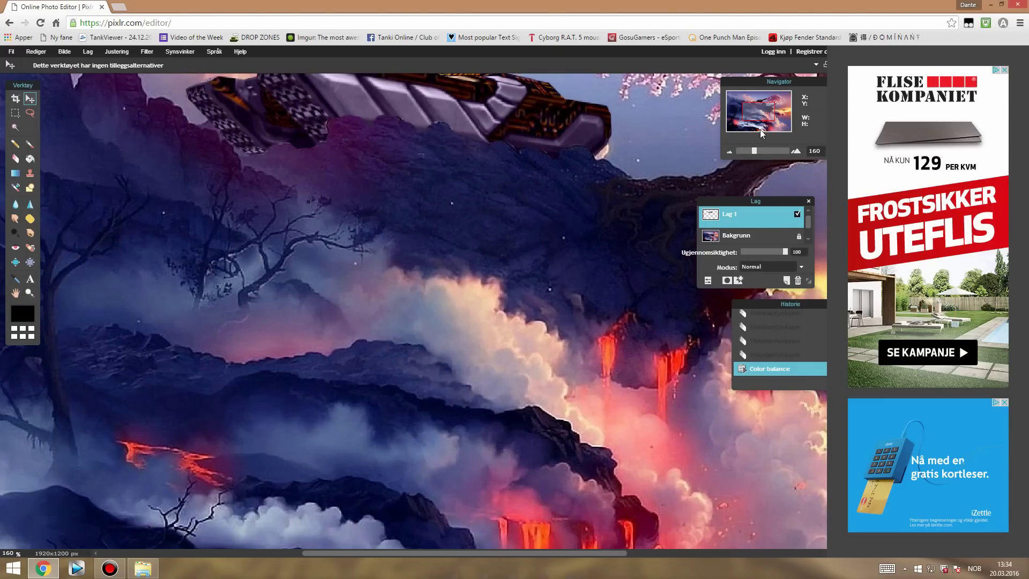
left_click_drag(758, 107, 760, 100)
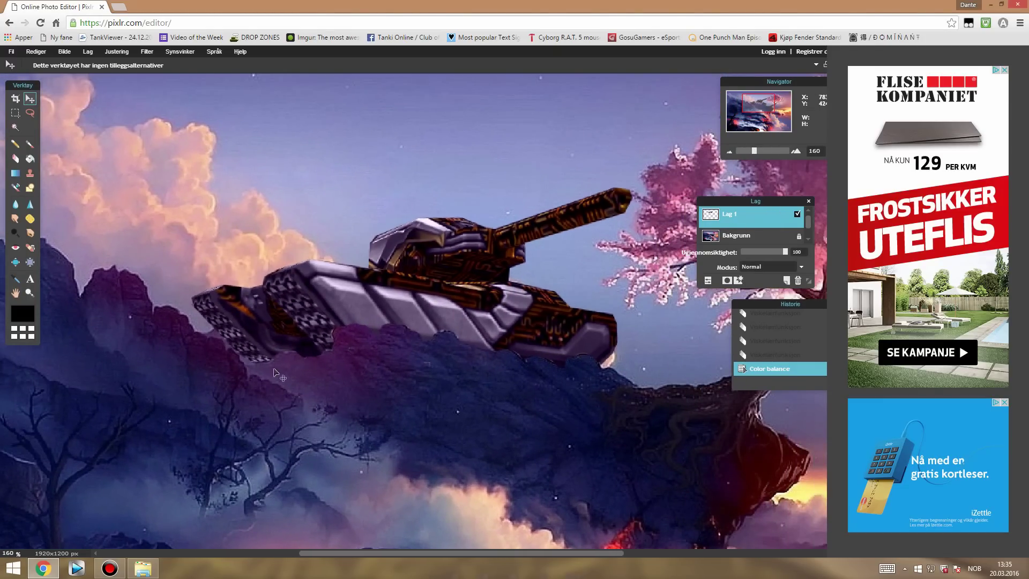
left_click(748, 237)
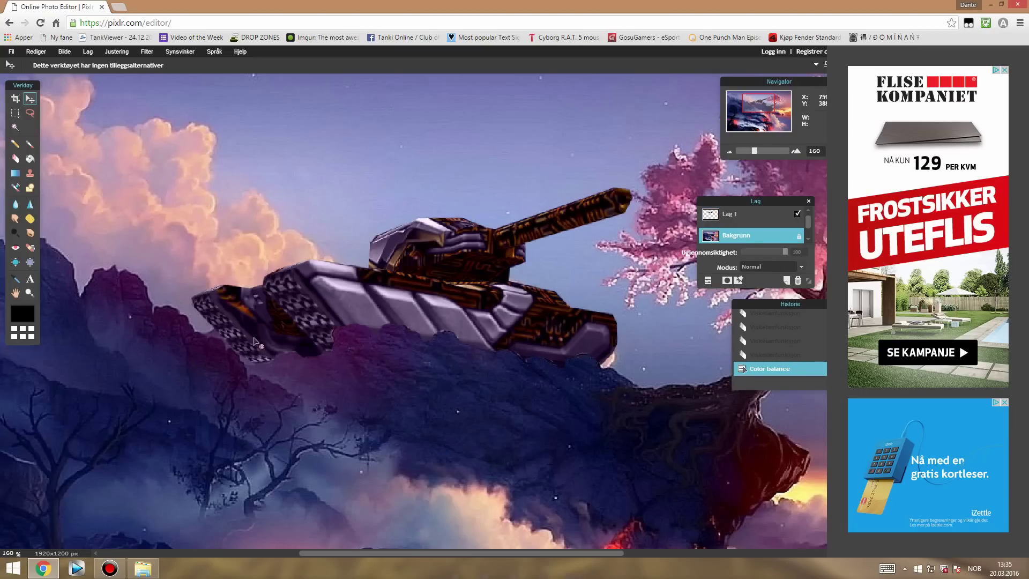
left_click(27, 145)
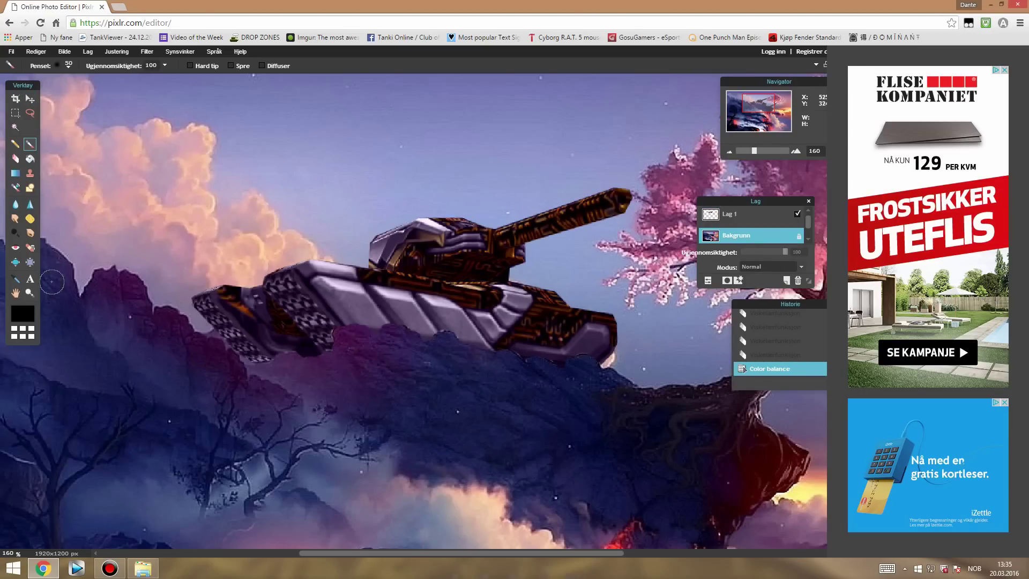
left_click(165, 66)
left_click_drag(167, 79, 125, 84)
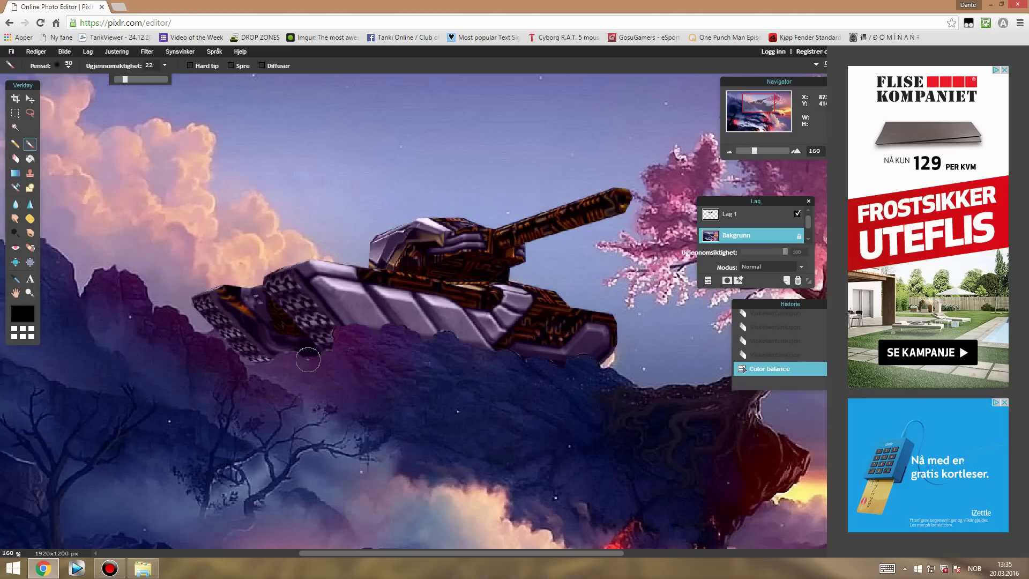
Paint dark shadow under the tank's hull, then shade its lower track on Lag 1
left_click_drag(276, 368, 245, 363)
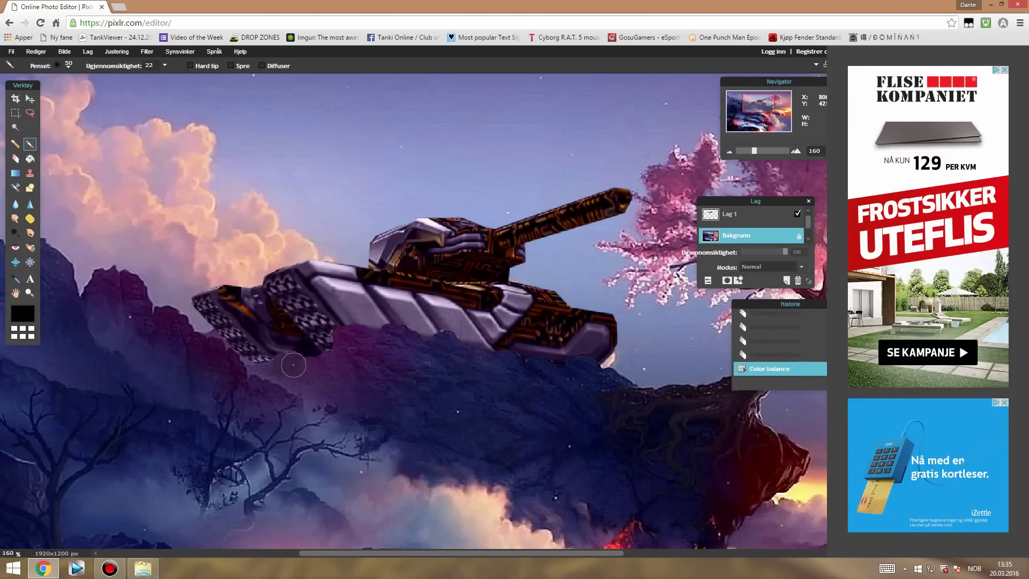
left_click_drag(254, 359, 289, 367)
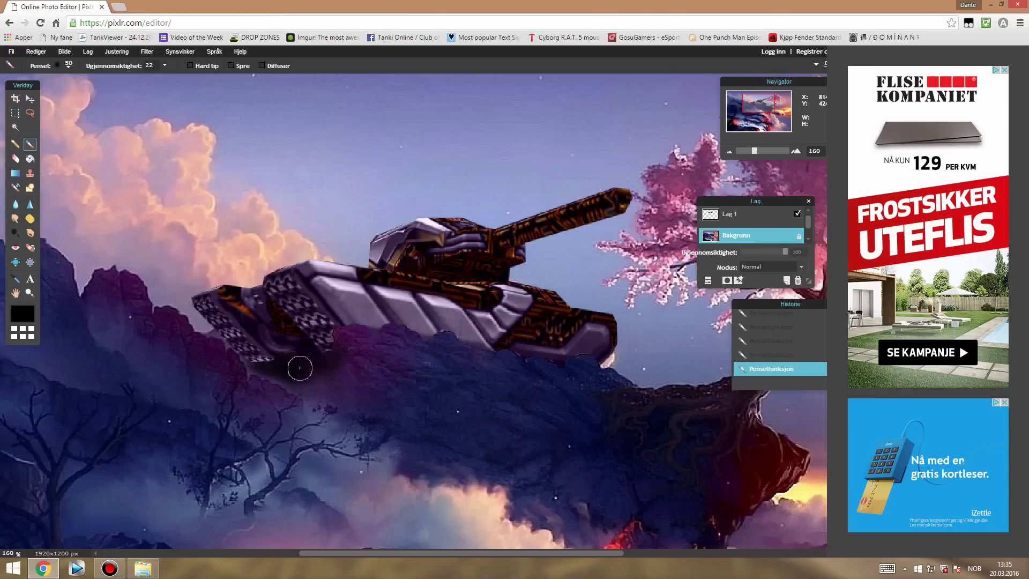
left_click_drag(298, 367, 333, 406)
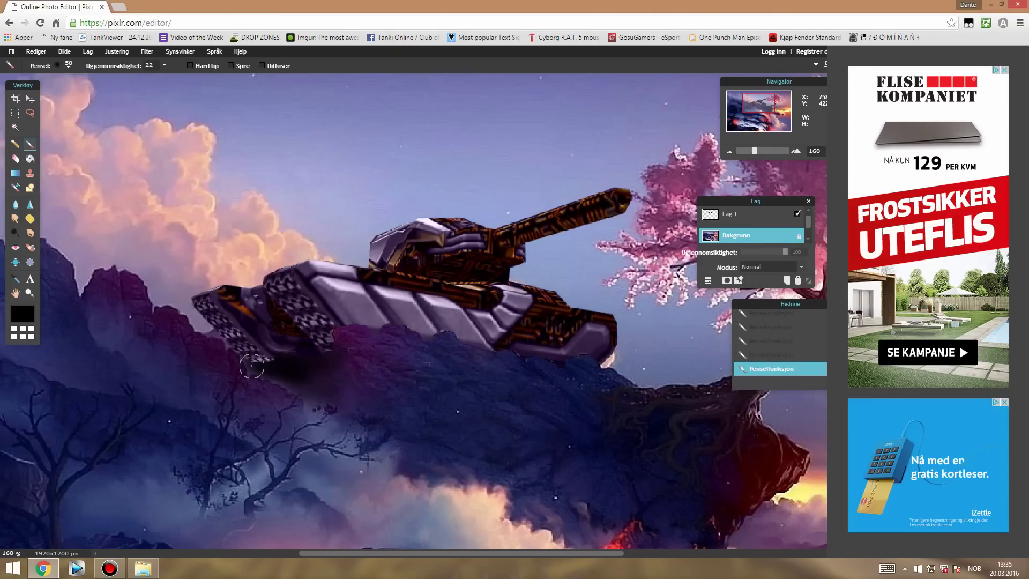
left_click(732, 215)
left_click_drag(321, 343, 277, 365)
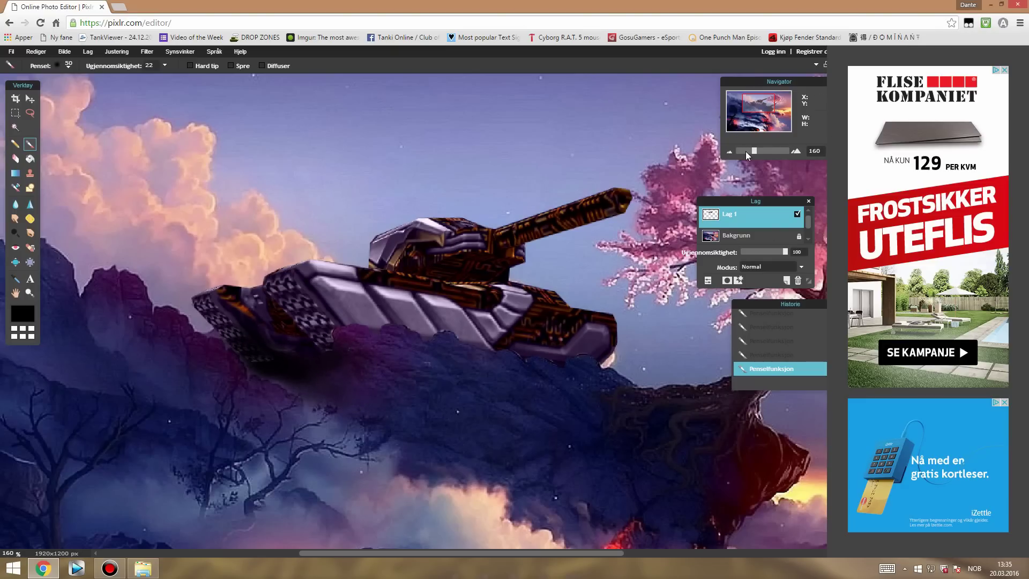
left_click_drag(752, 148, 744, 150)
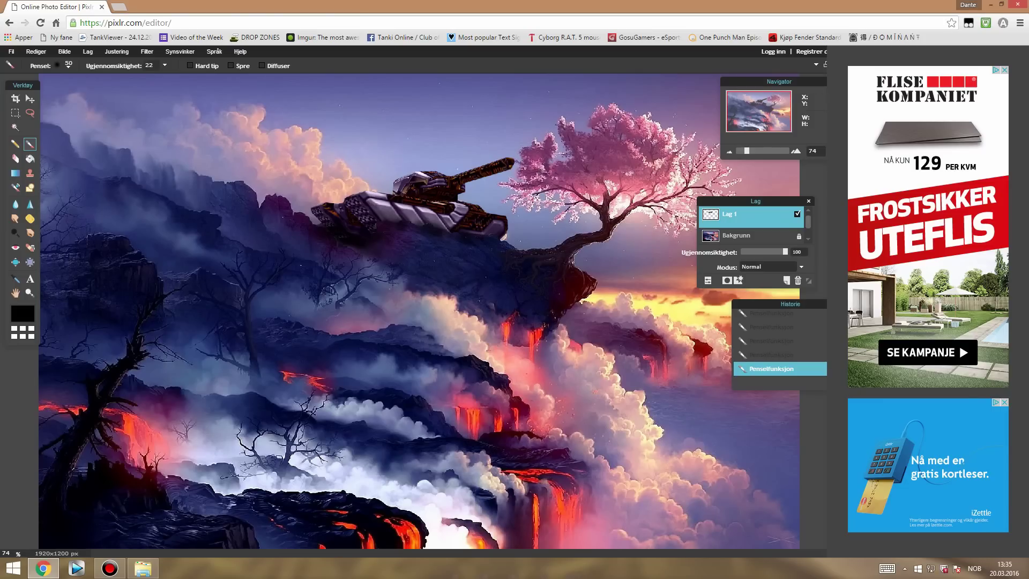
left_click_drag(748, 151, 743, 152)
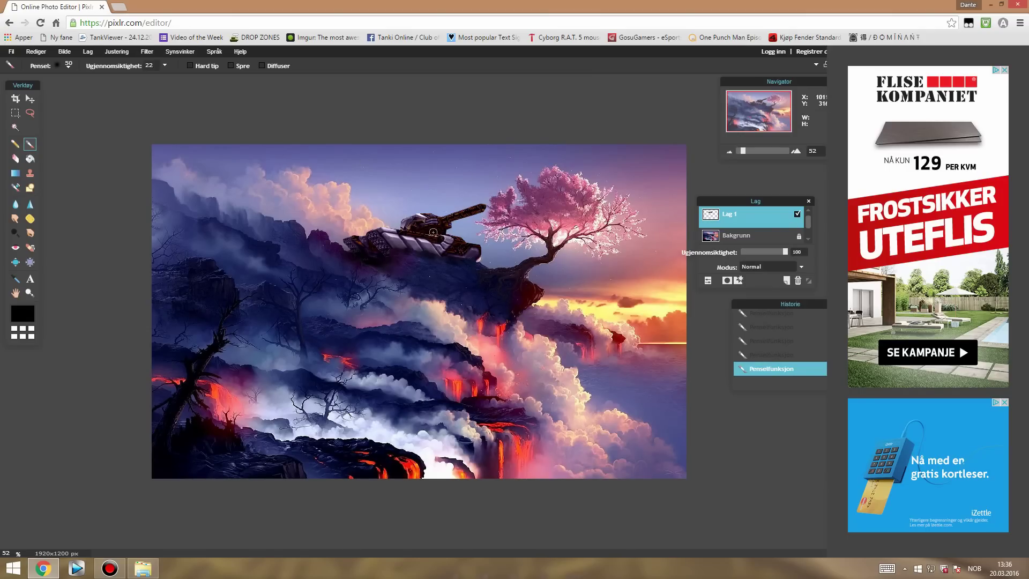
left_click(118, 7)
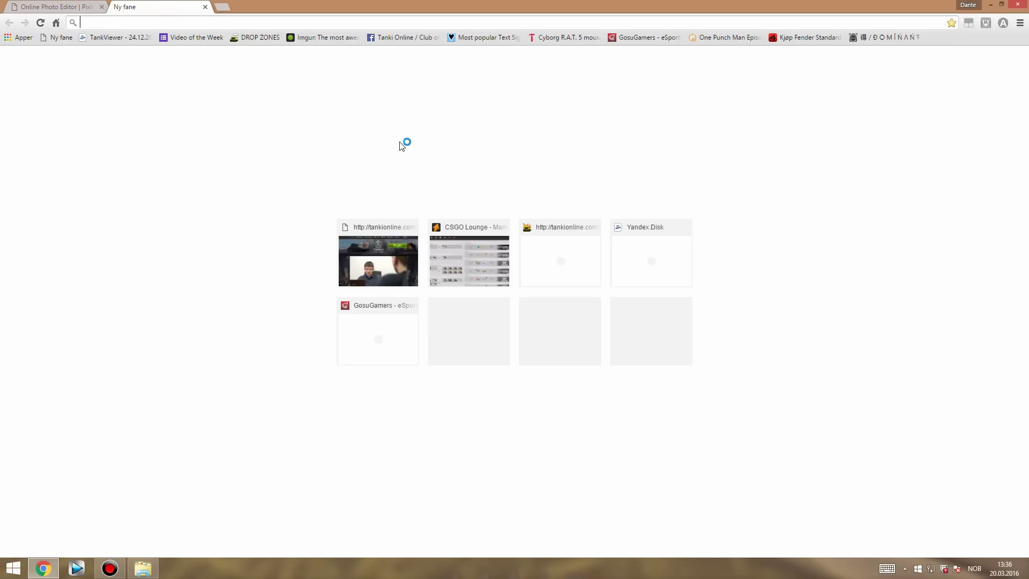
Go to google.com and search for 'lens flare png'
type("go")
key("BackSpace")
key("Down")
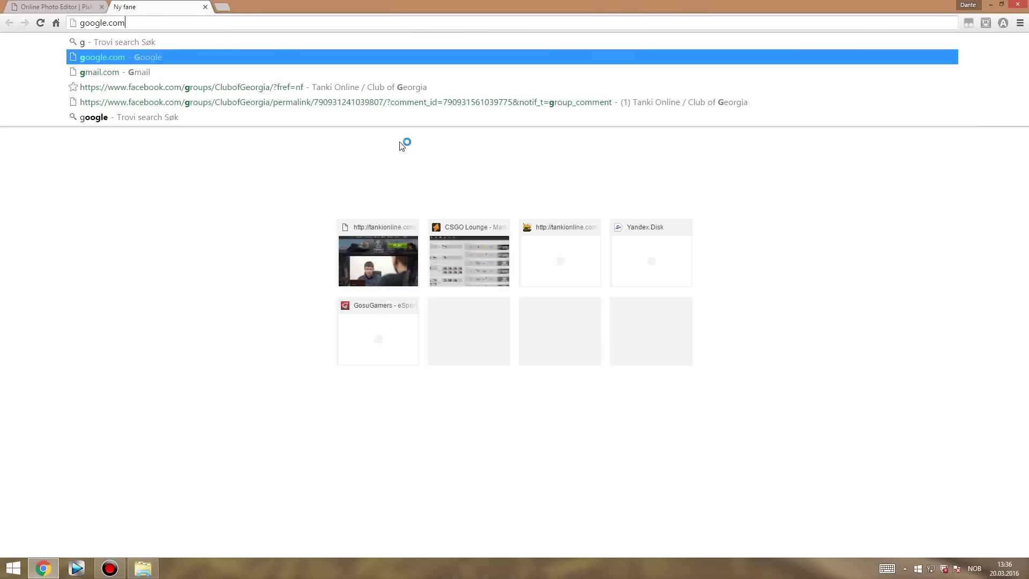
key("ctrl+a")
type("google.com")
key("Return")
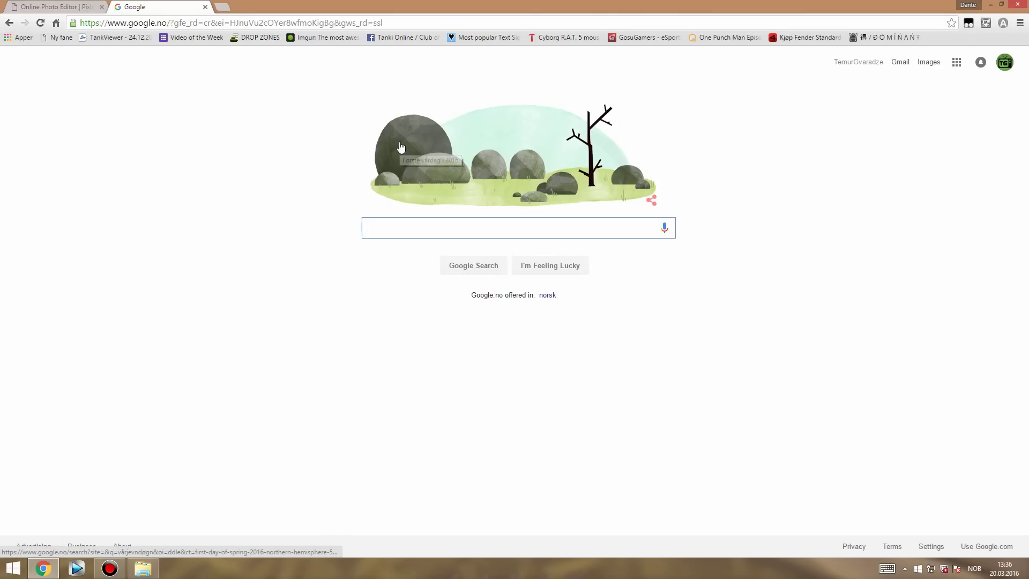
type("le")
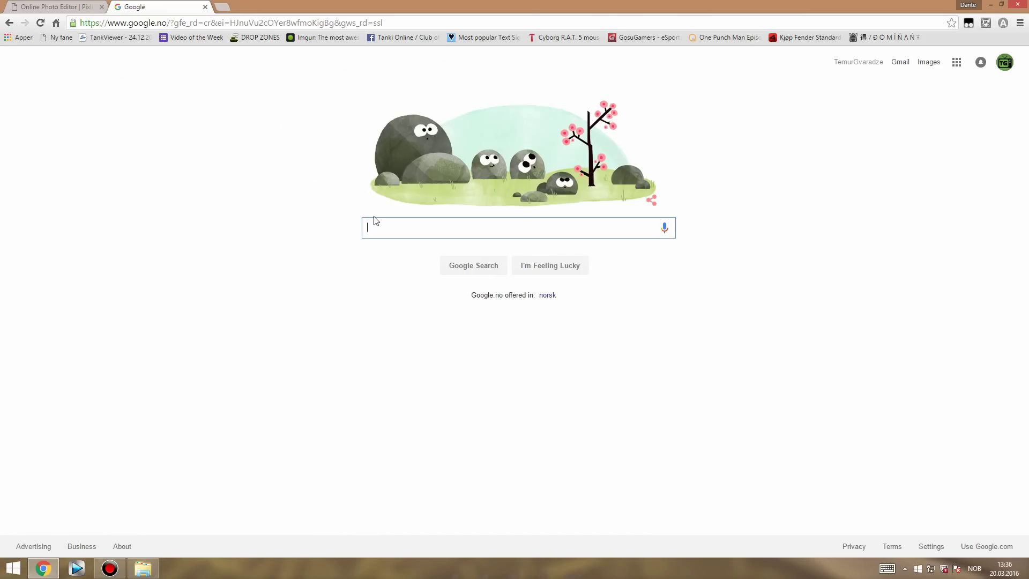
type("ns flare po")
key("BackSpace")
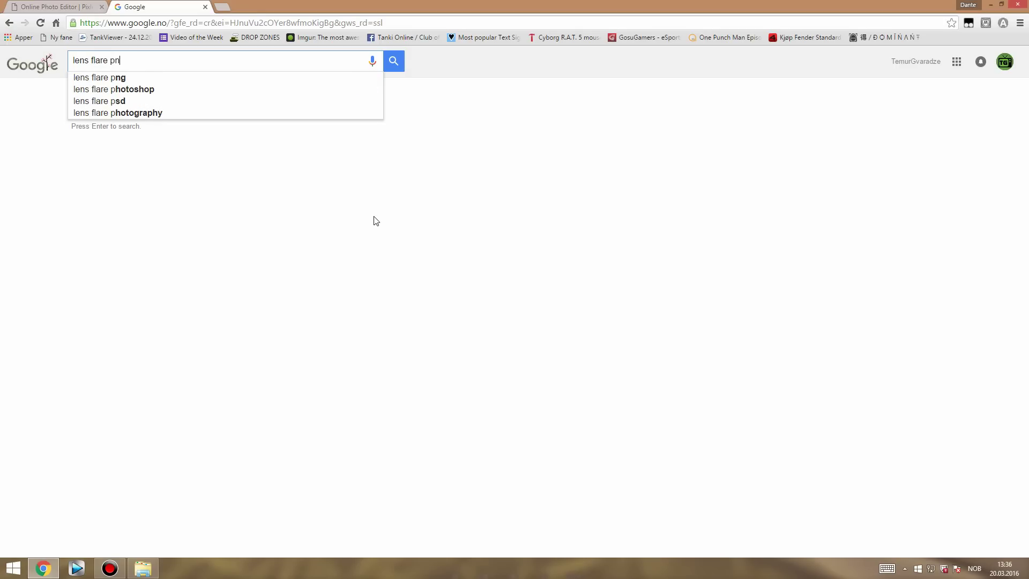
type("g")
key("Return")
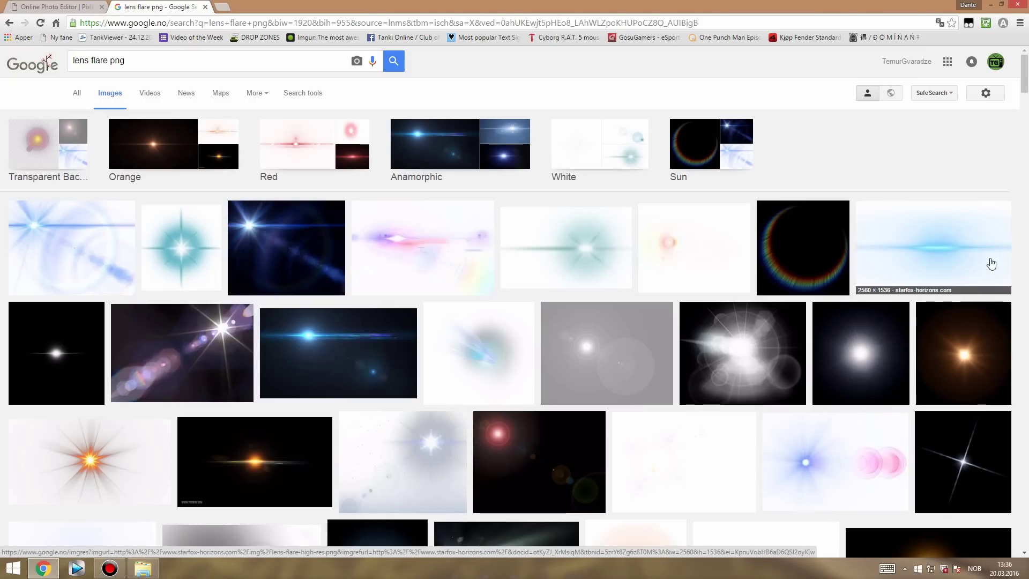
Open the orange flare's full-size image and choose Save image as
left_click_drag(1024, 89, 1026, 101)
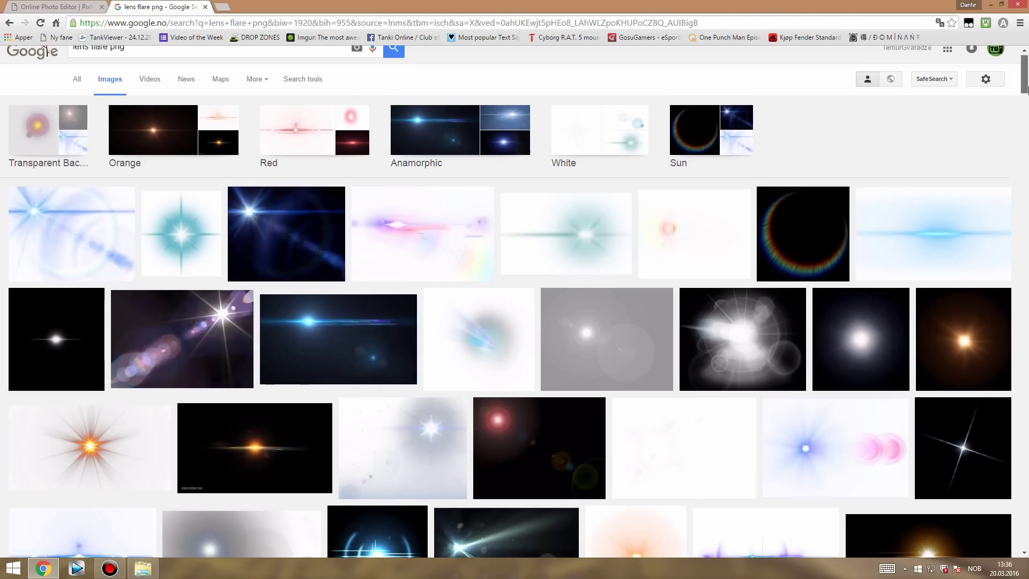
scroll(1026, 100, "down", 3)
left_click(632, 257)
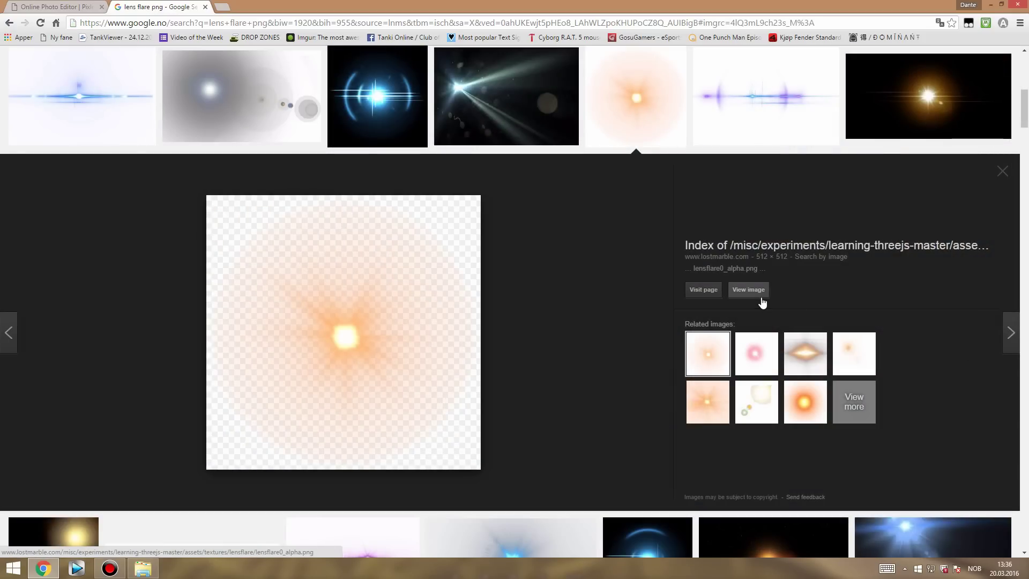
left_click(772, 290)
right_click(184, 175)
left_click(253, 204)
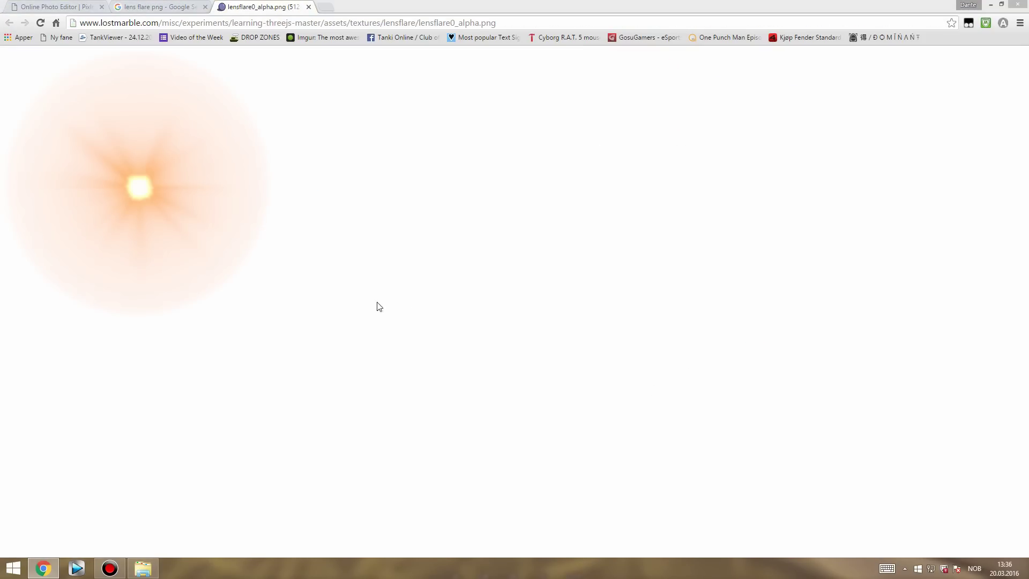
Save lensflare0_alpha.png to the desktop and return to the Pixlr tab
left_click(46, 308)
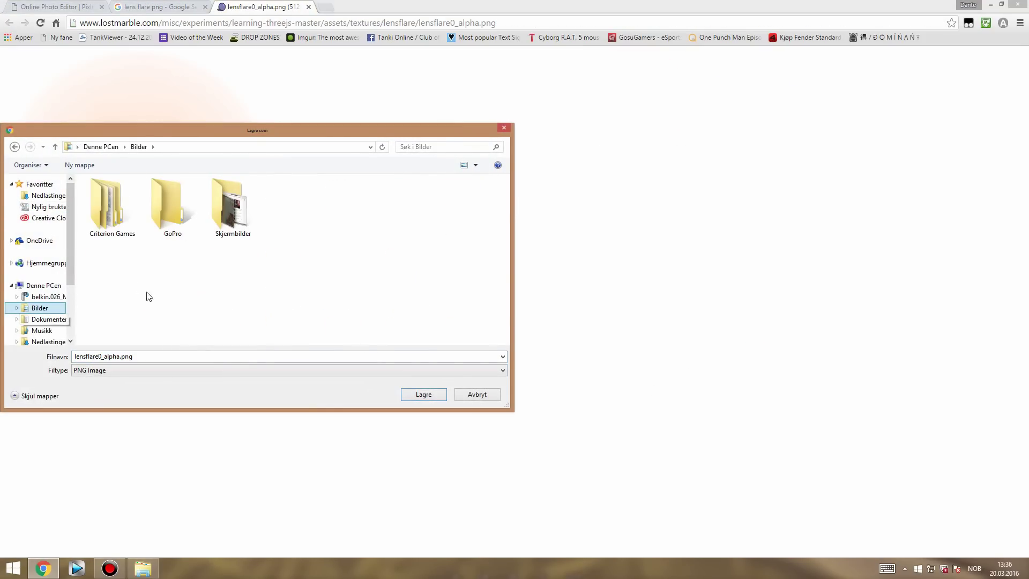
left_click_drag(70, 240, 70, 255)
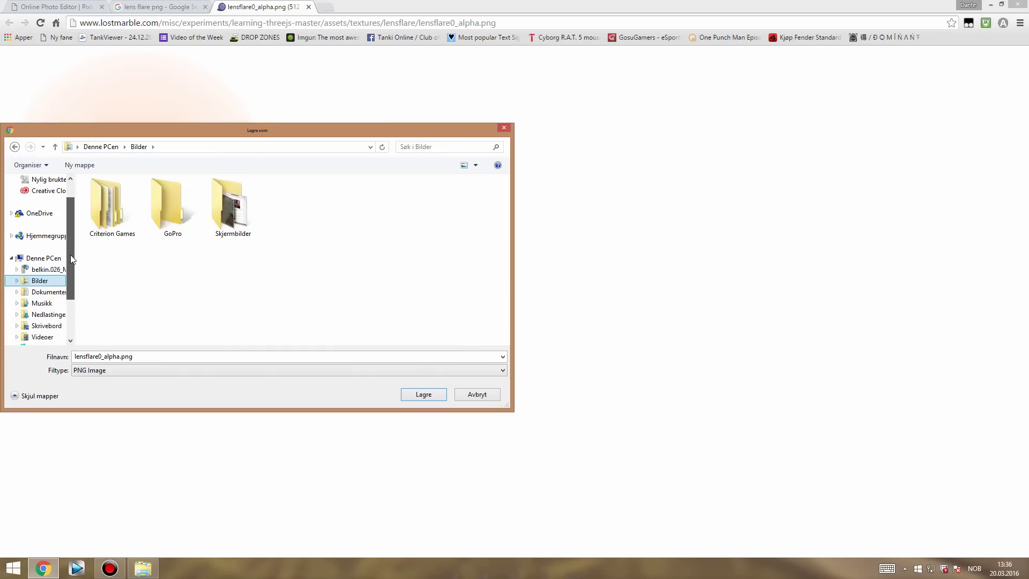
left_click(52, 327)
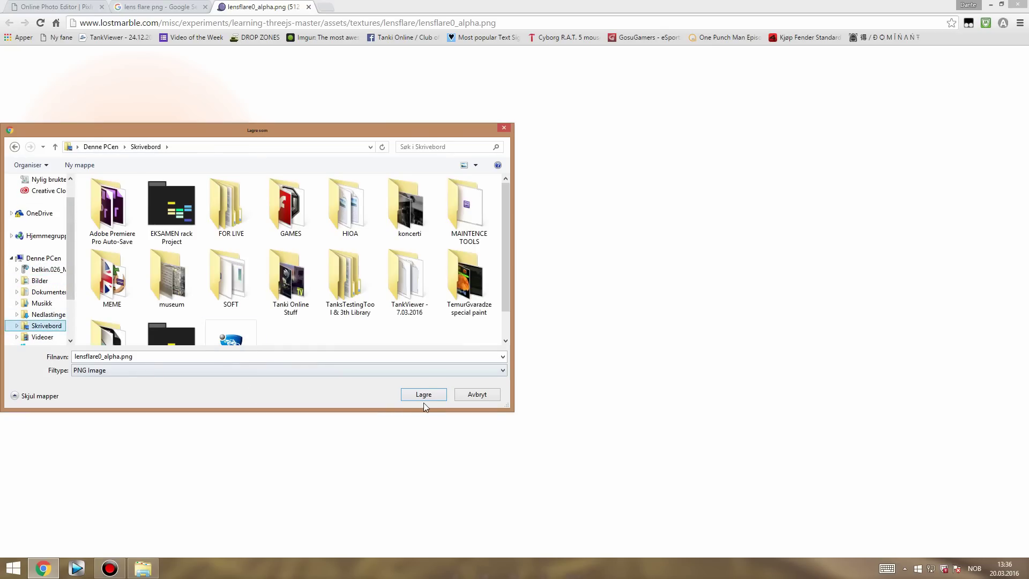
left_click(423, 398)
left_click(166, 7)
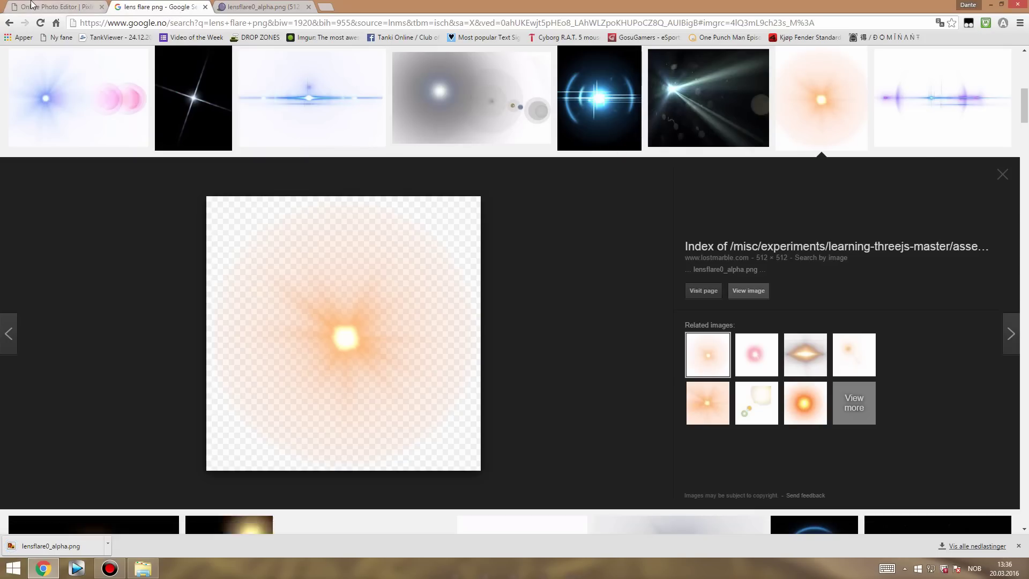
left_click(32, 6)
Open lensflare0_alpha.png in Pixlr and cut the whole flare to the clipboard
left_click(11, 51)
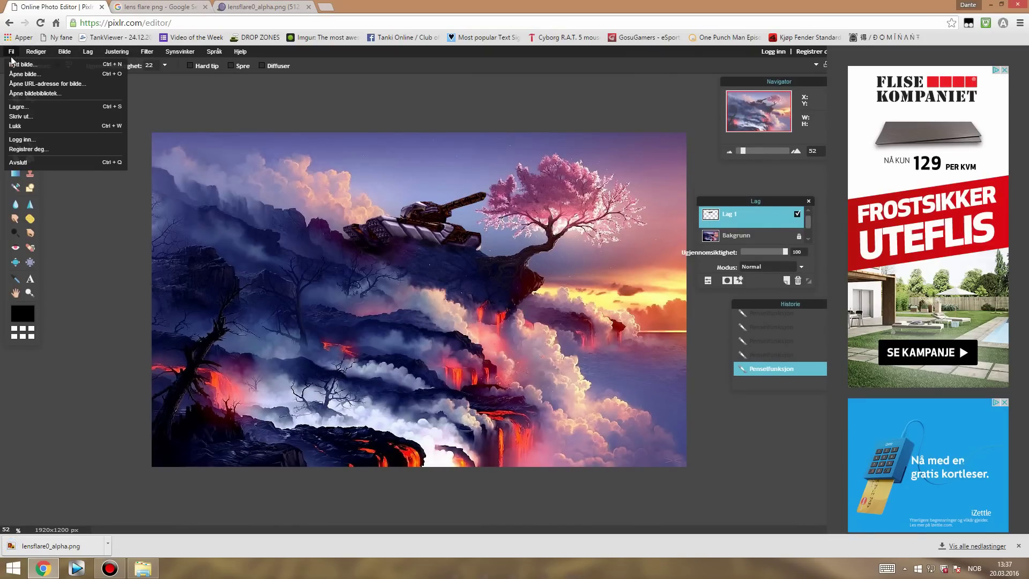
left_click(21, 79)
scroll(428, 228, "down", 3)
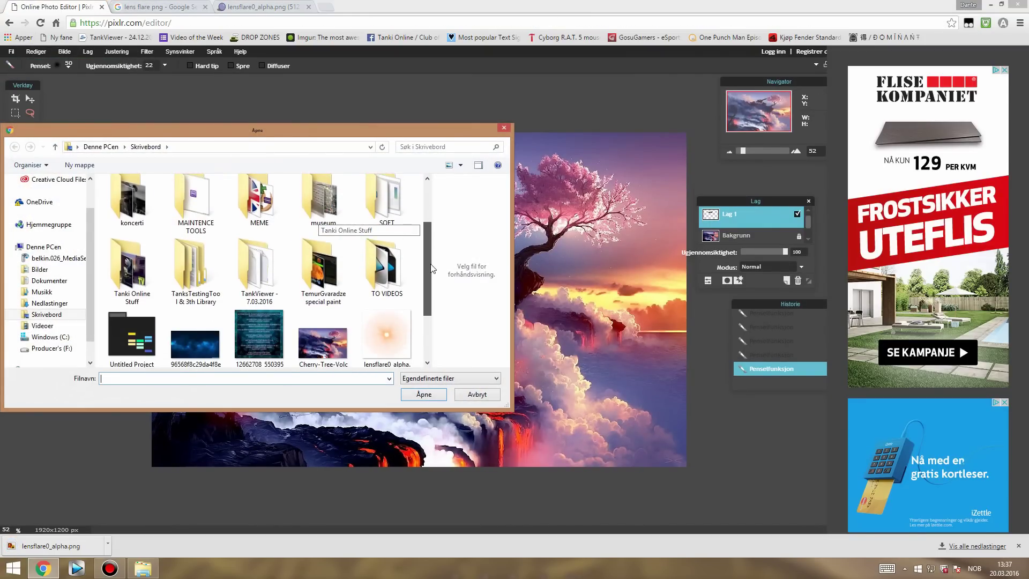
left_click(387, 276)
left_click(424, 395)
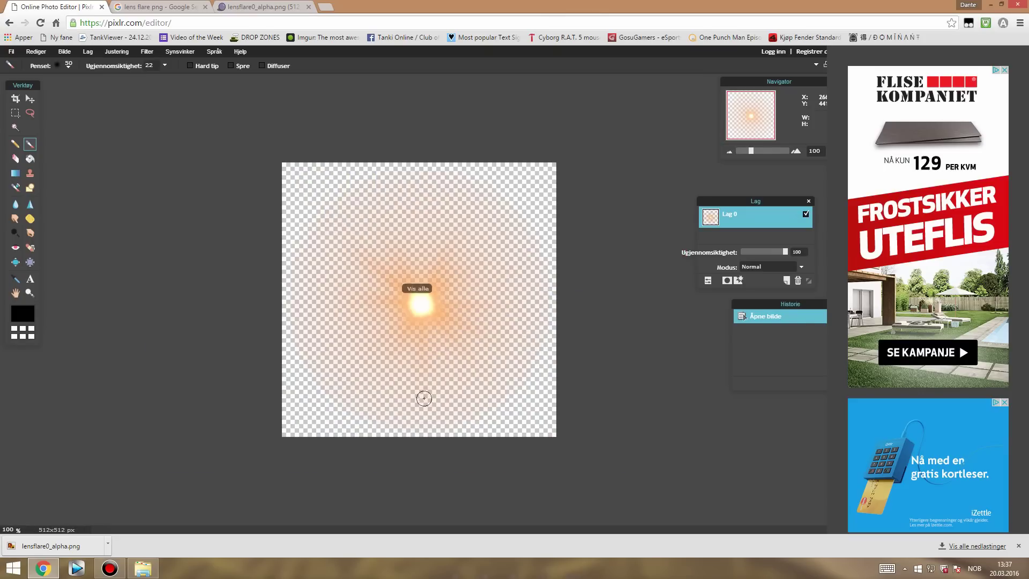
key("ctrl+a")
key("ctrl+x")
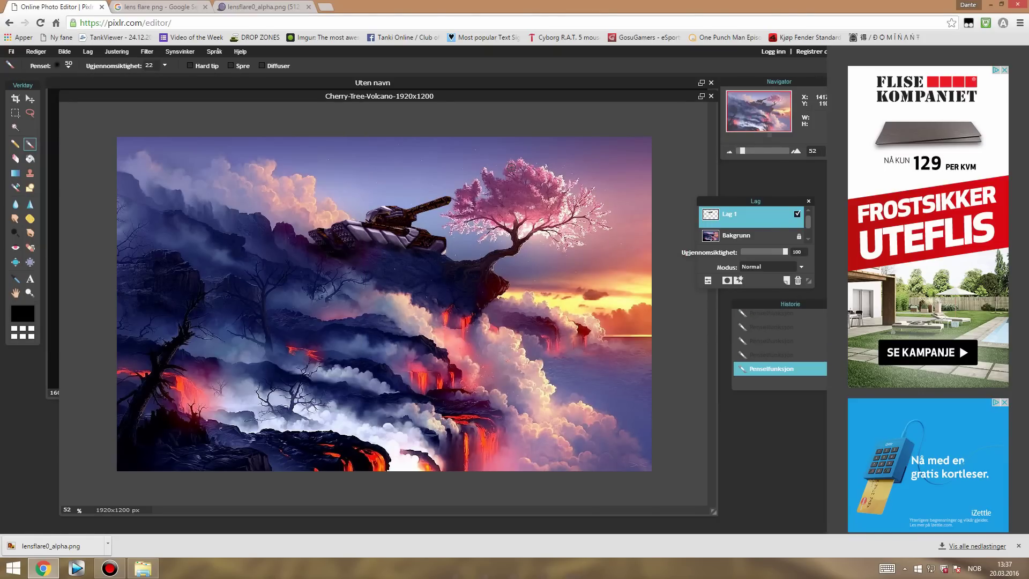
Paste the flare into the volcano artwork and shrink it onto the tank's gun muzzle
key("ctrl+v")
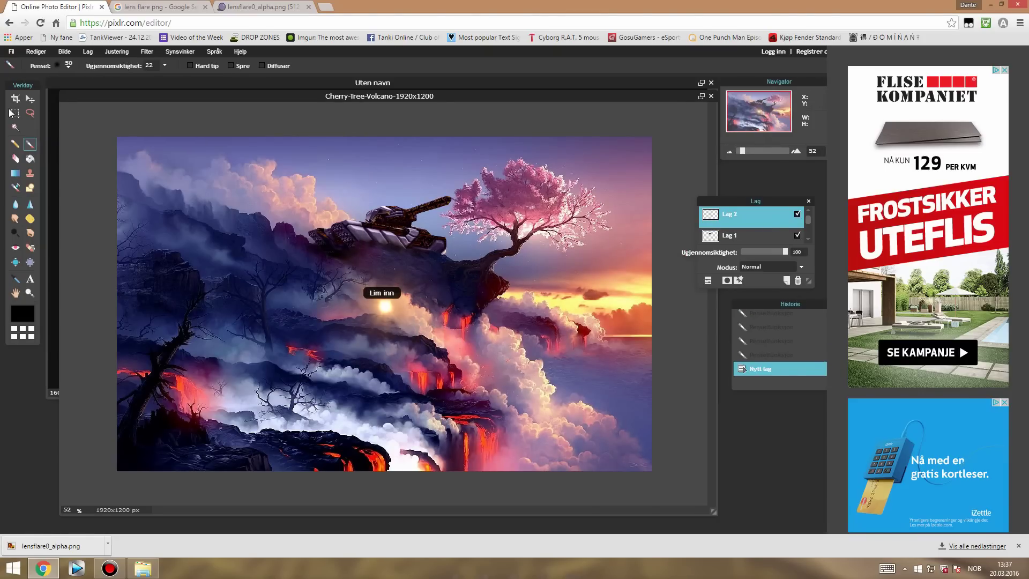
left_click(30, 99)
mouse_move(384, 327)
left_mouse_down()
mouse_move(449, 251)
mouse_move(452, 219)
left_mouse_up()
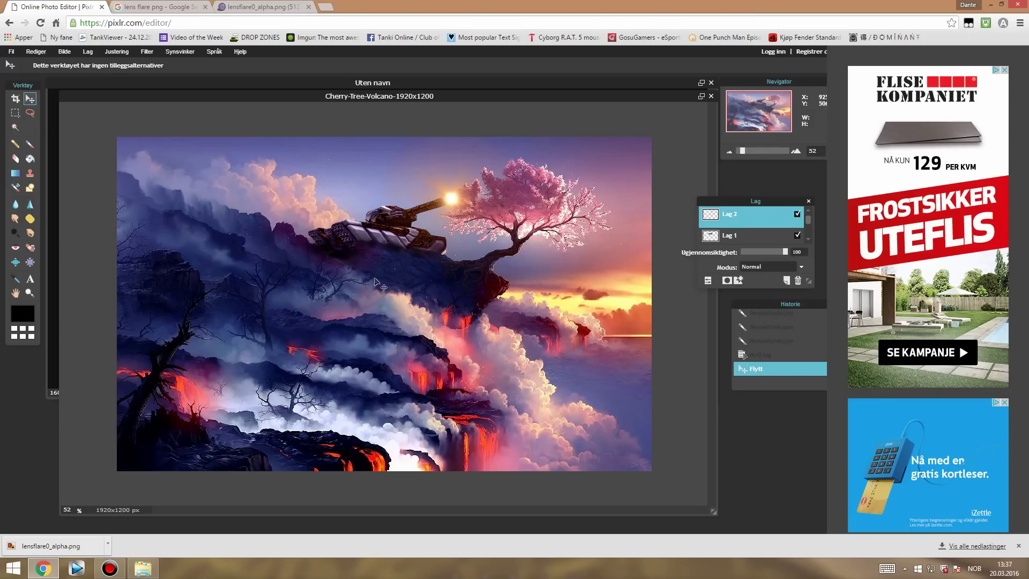
left_click(30, 112)
right_click(453, 194)
left_click(509, 265)
left_click_drag(520, 265, 503, 246)
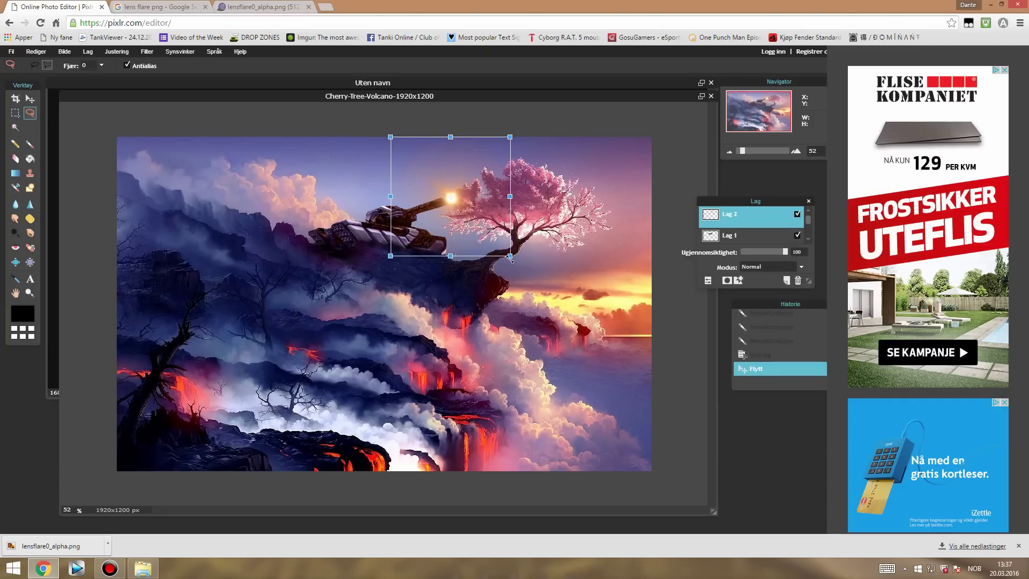
left_click_drag(489, 227, 504, 251)
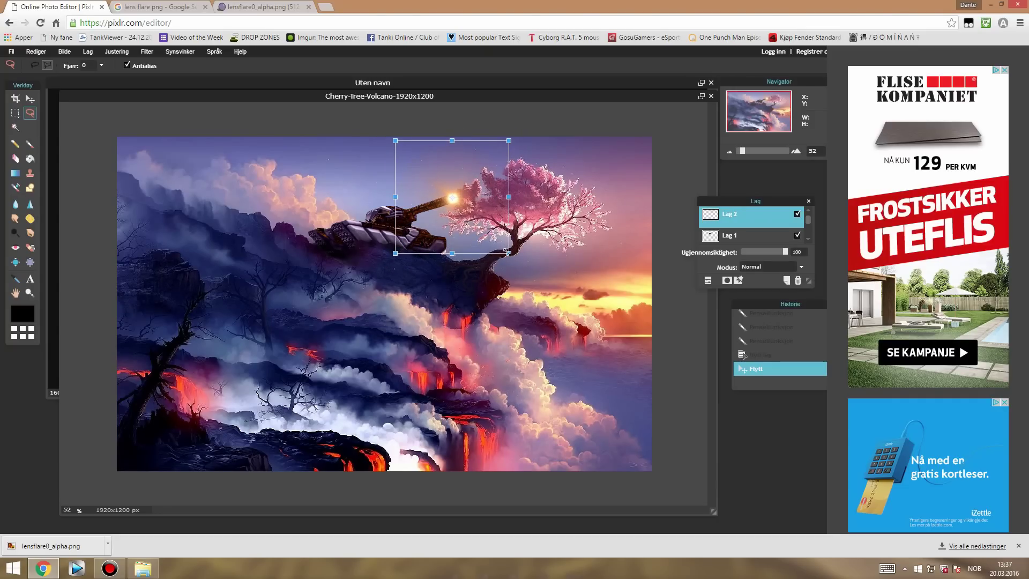
key("Return")
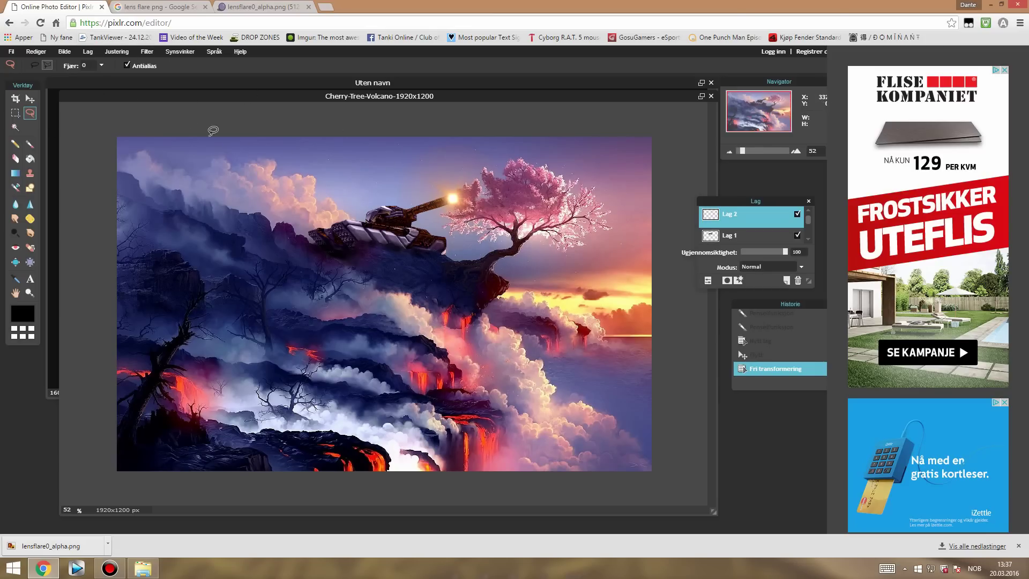
left_click(117, 51)
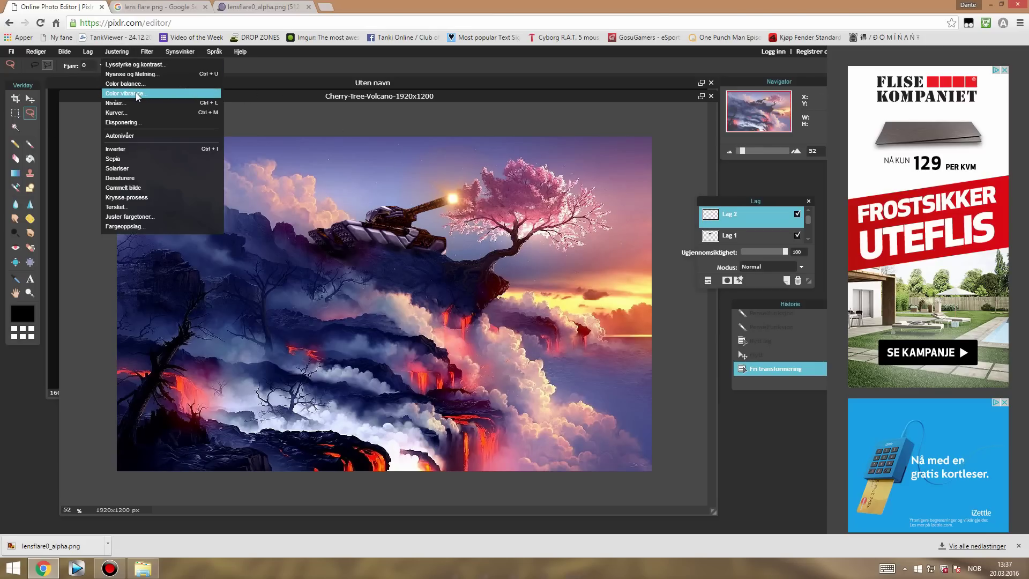
Color-balance the flare toward blue, with blue at 83
left_click(132, 85)
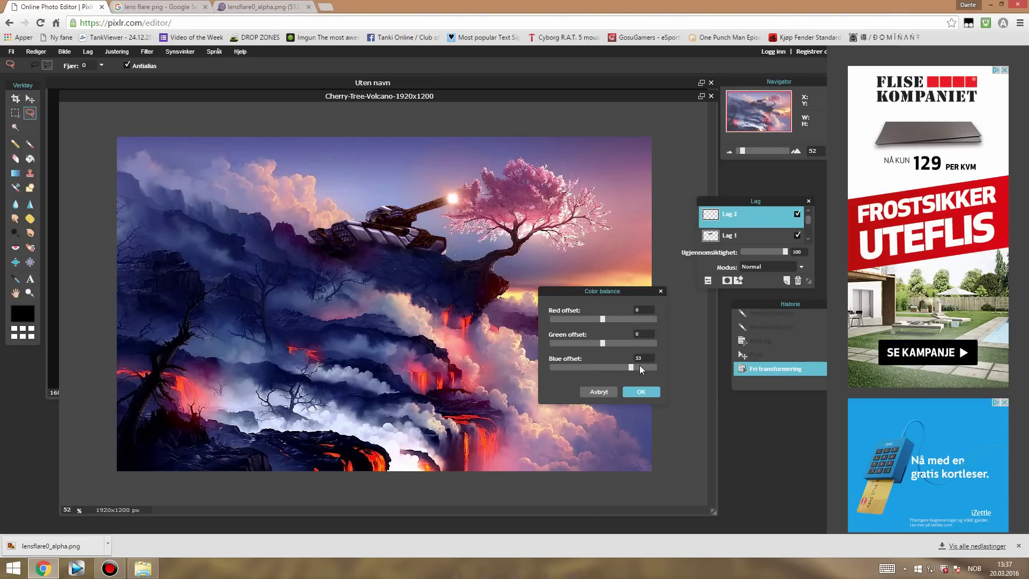
left_click_drag(609, 340, 619, 341)
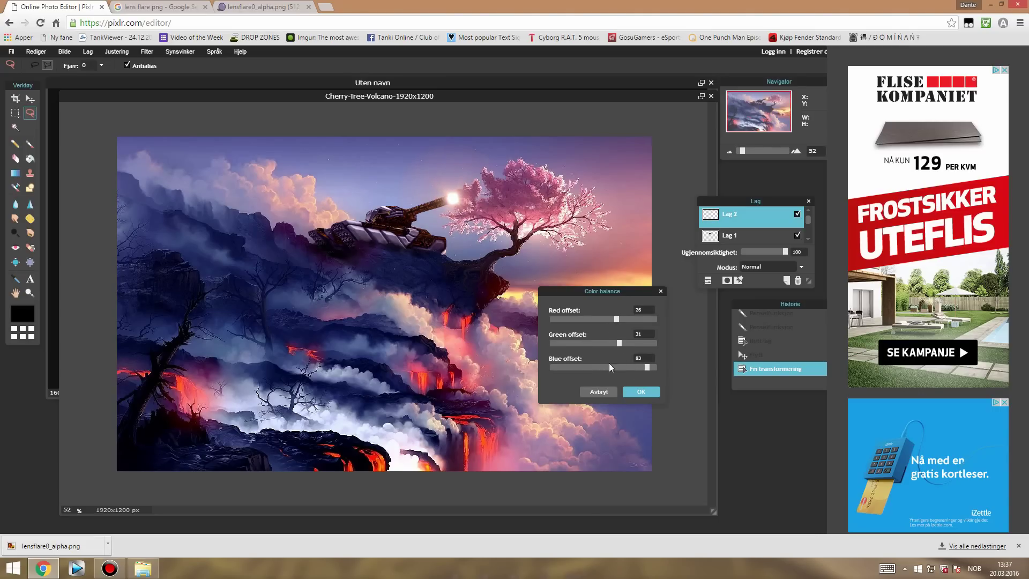
left_click(641, 393)
Paste a second flare, transform it onto the muzzle, and set its opacity to 49
key("ctrl+v")
right_click(402, 294)
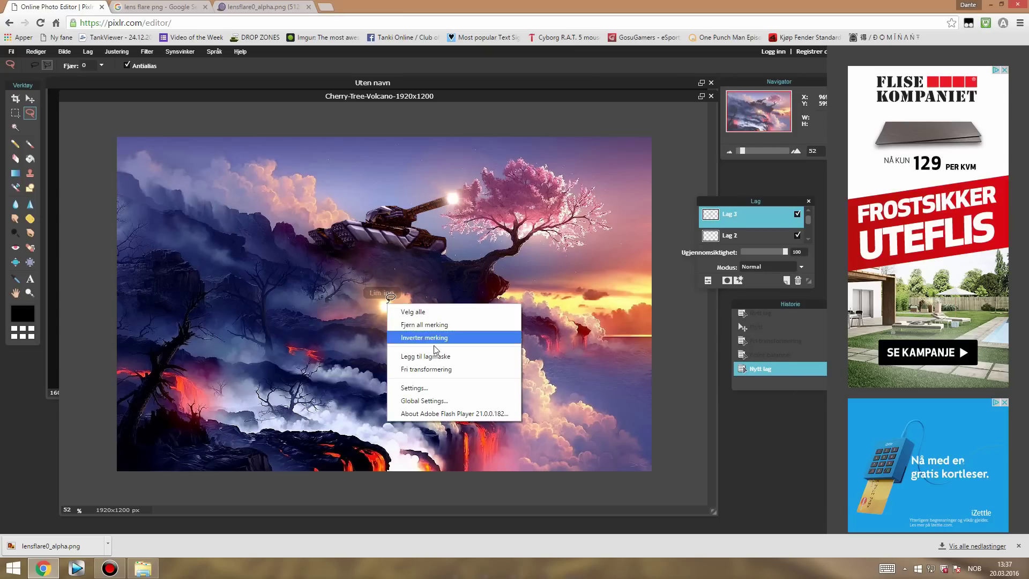
left_click(448, 366)
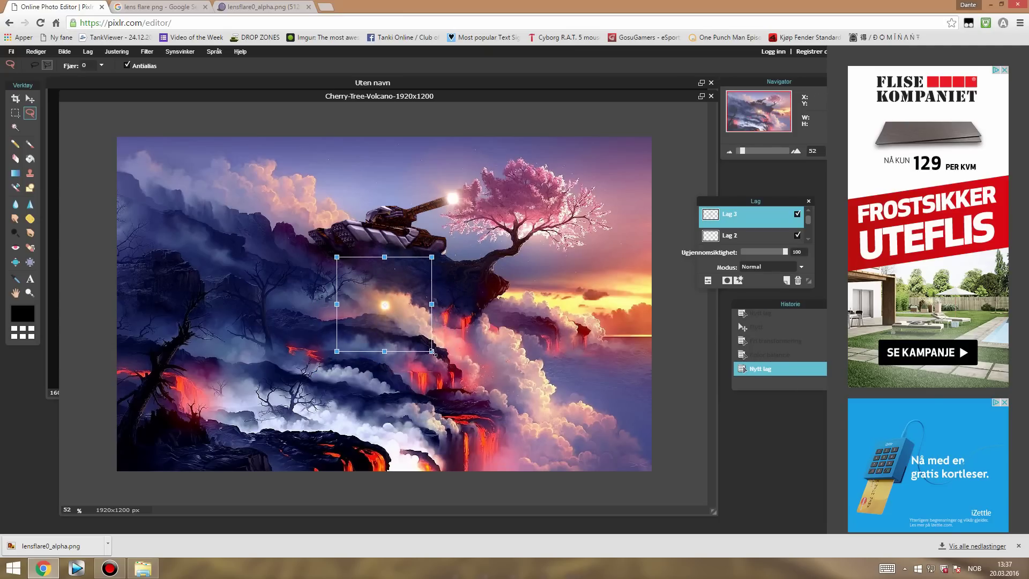
left_click_drag(454, 374, 481, 399)
left_click_drag(412, 326, 476, 216)
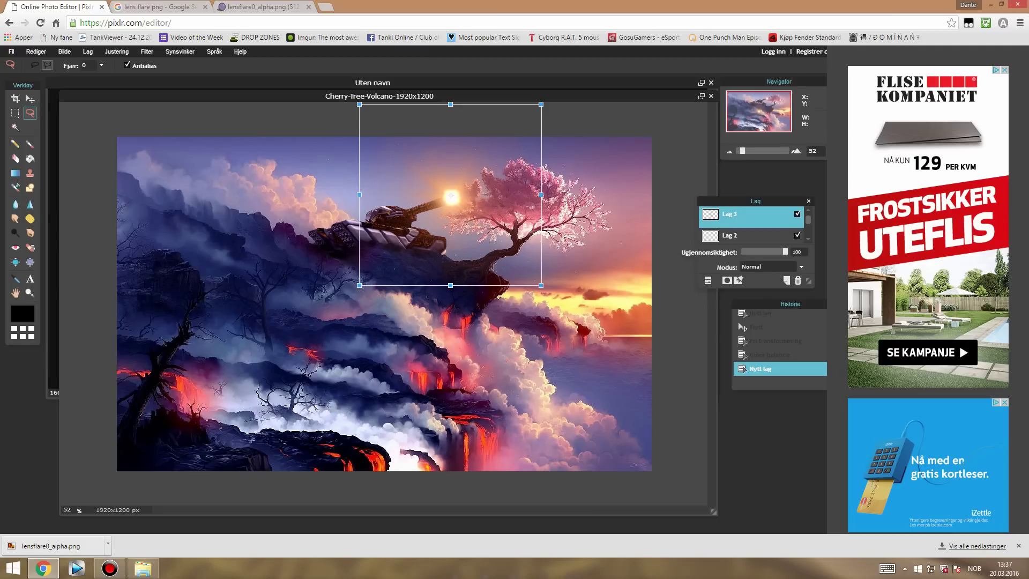
left_click_drag(541, 286, 504, 256)
key("Return")
left_click_drag(787, 253, 761, 263)
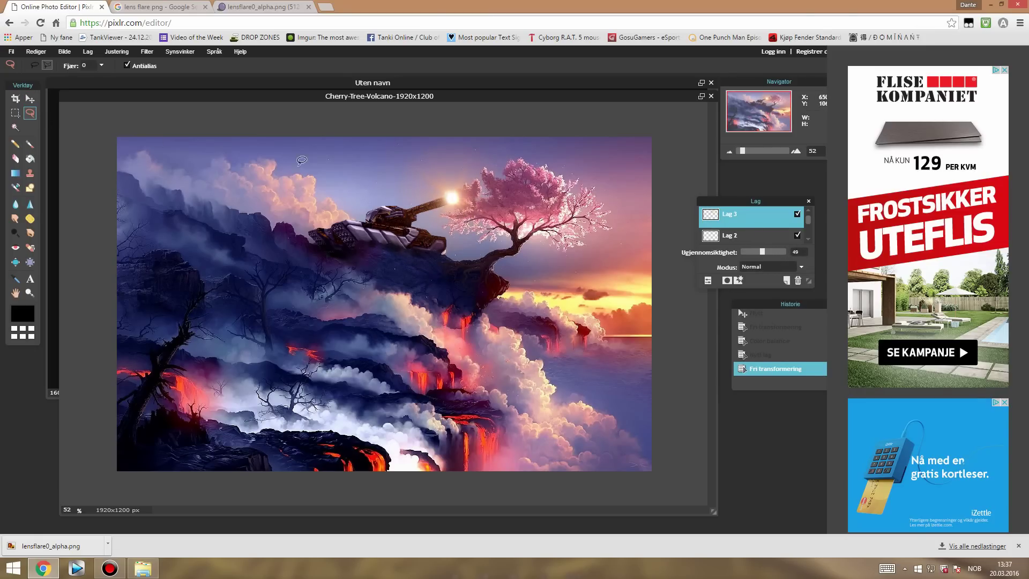
left_click(30, 98)
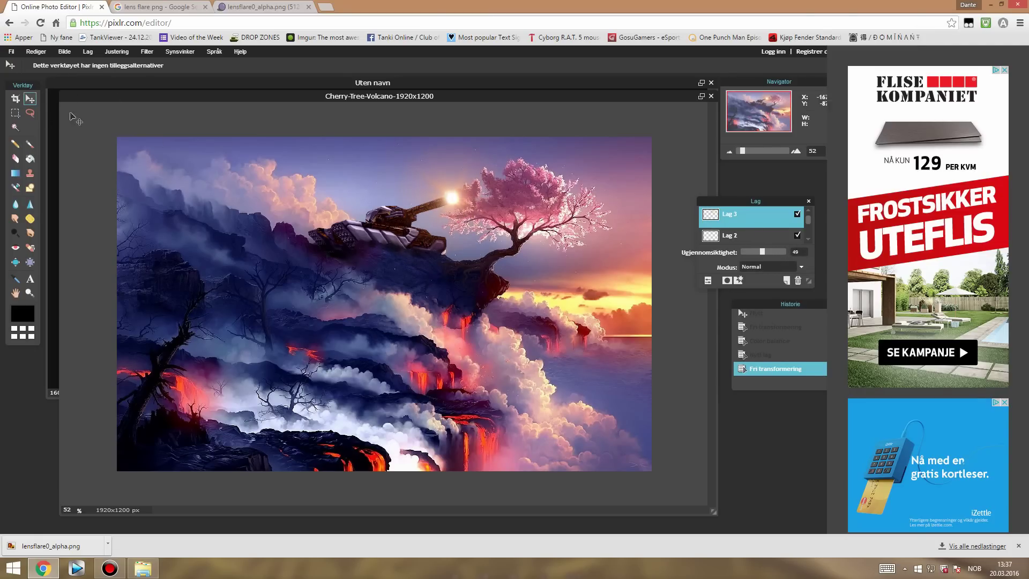
Nudge the flare slightly and save the image as a JPEG at quality 100
left_click(471, 206)
left_click(12, 51)
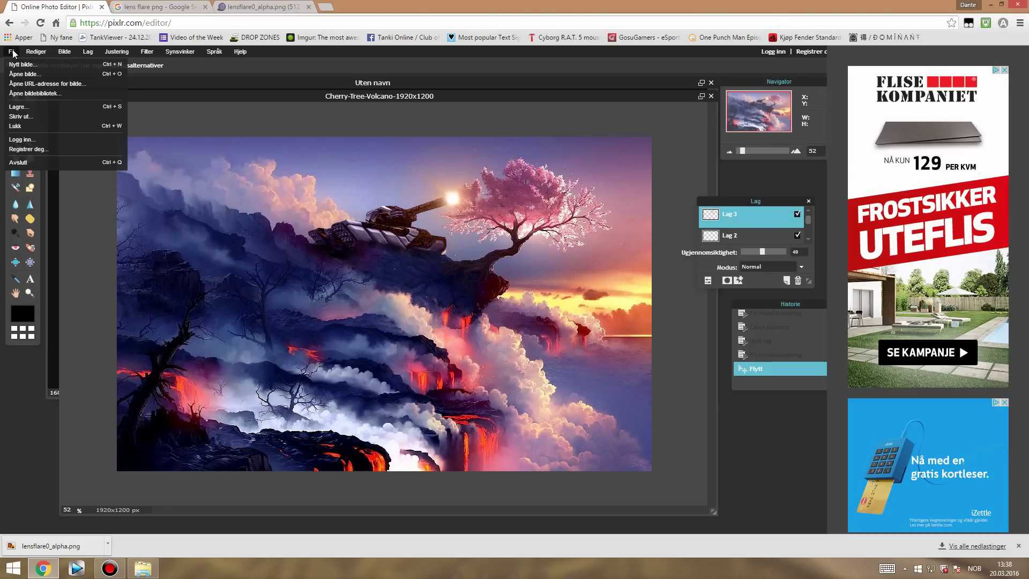
left_click(45, 108)
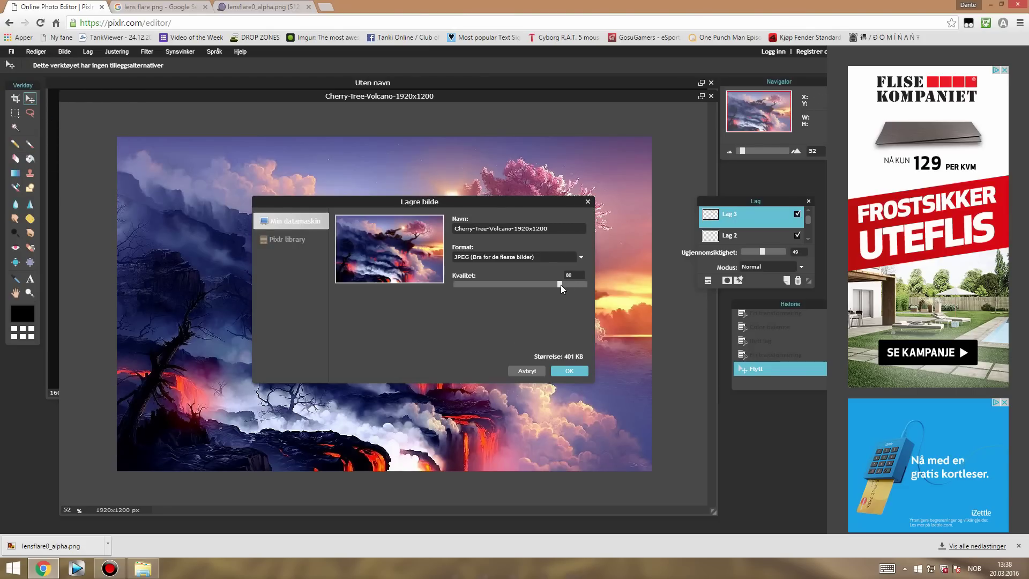
left_click_drag(592, 280, 589, 284)
left_click(571, 371)
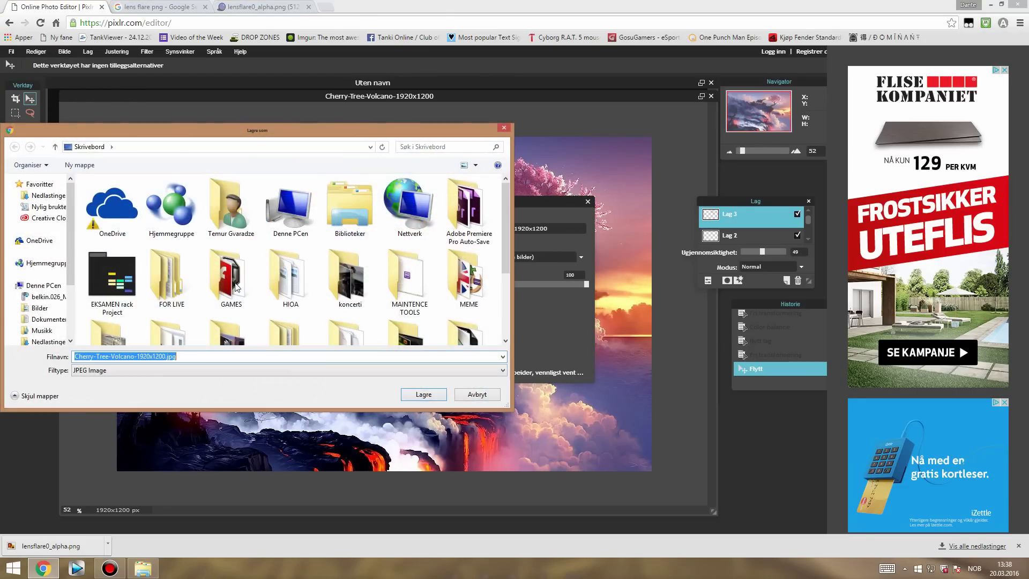
Save to the desktop as 'xt tanki' instead of overwriting the existing file
mouse_move(71, 273)
left_click_drag(71, 272, 71, 287)
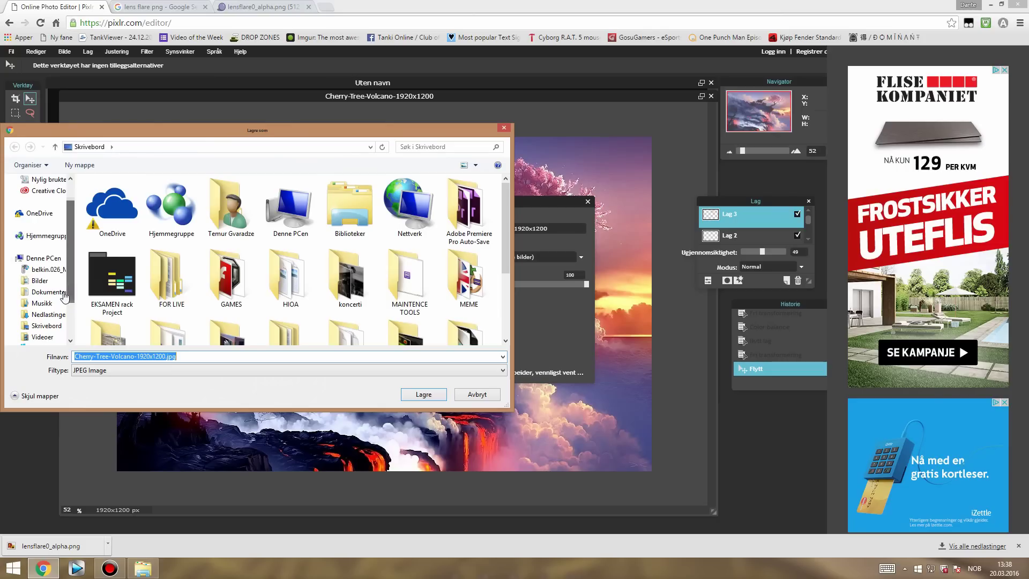
left_click(46, 325)
left_click(432, 398)
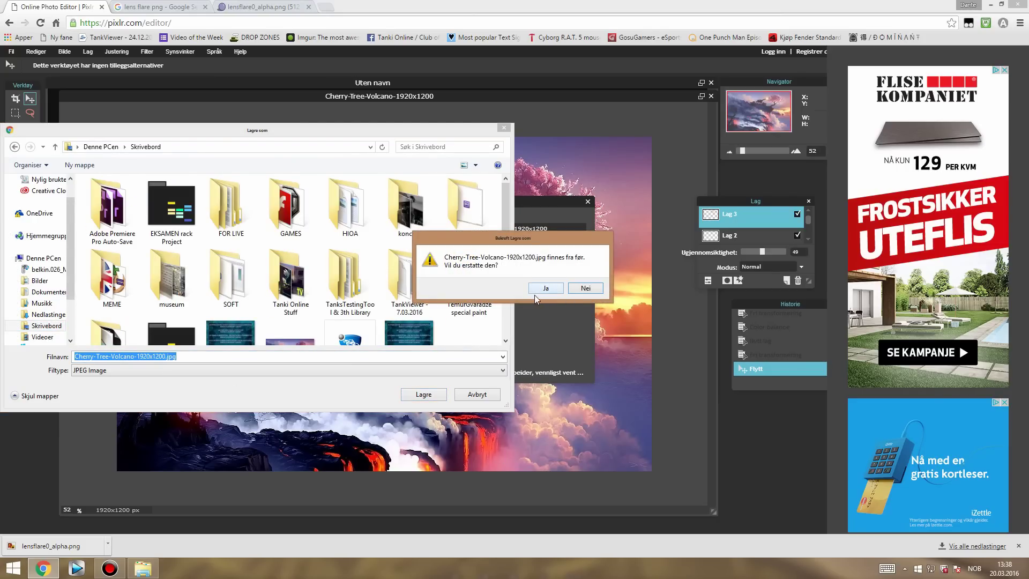
left_click(584, 287)
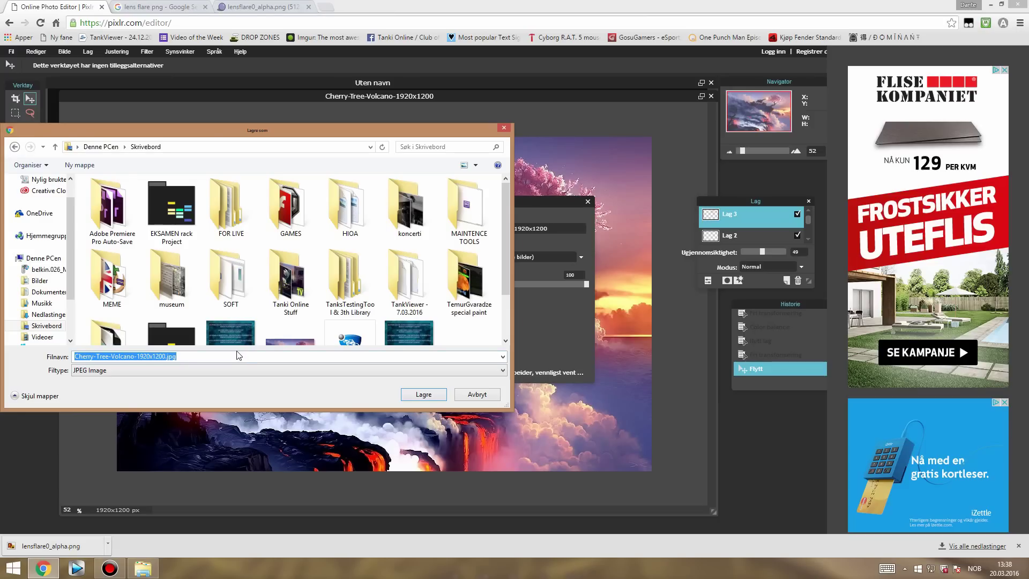
key("Return")
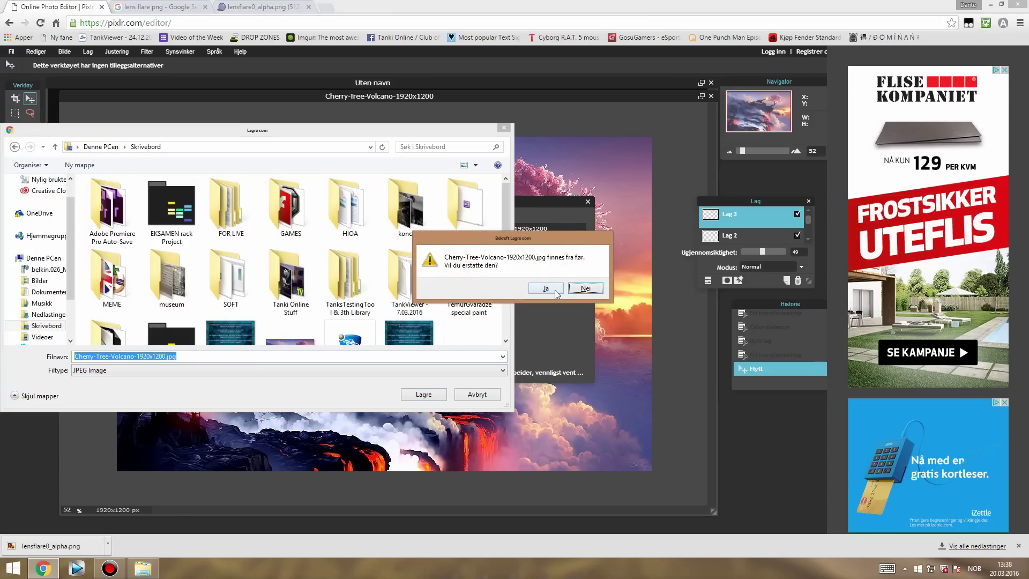
left_click(569, 288)
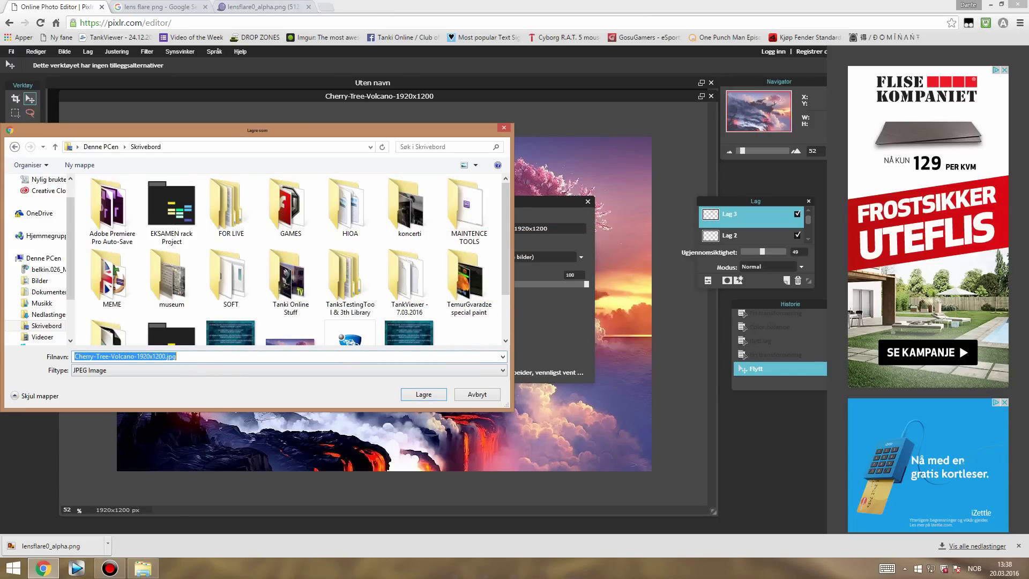
key("BackSpace")
type("xt tanki")
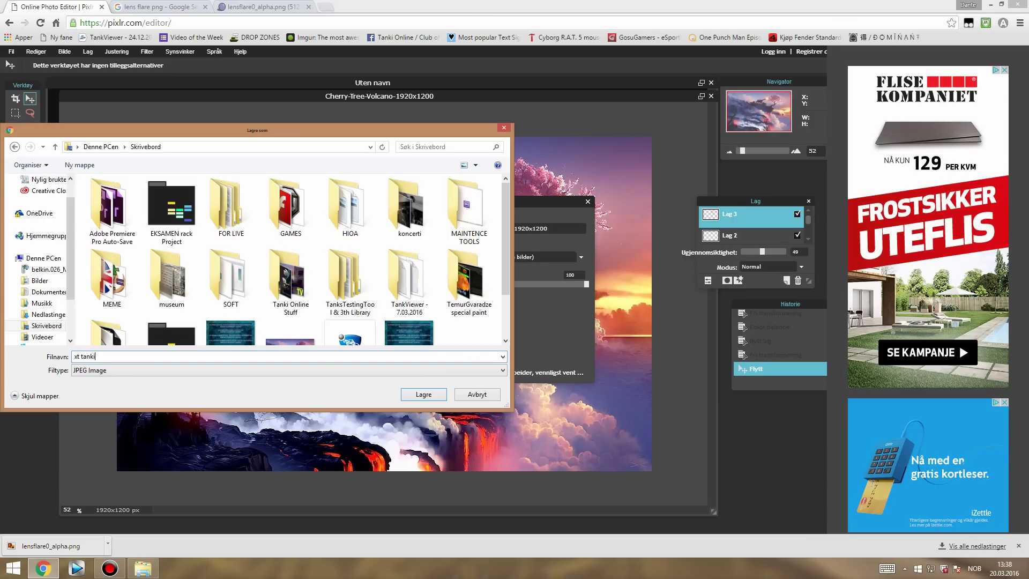
key("Return")
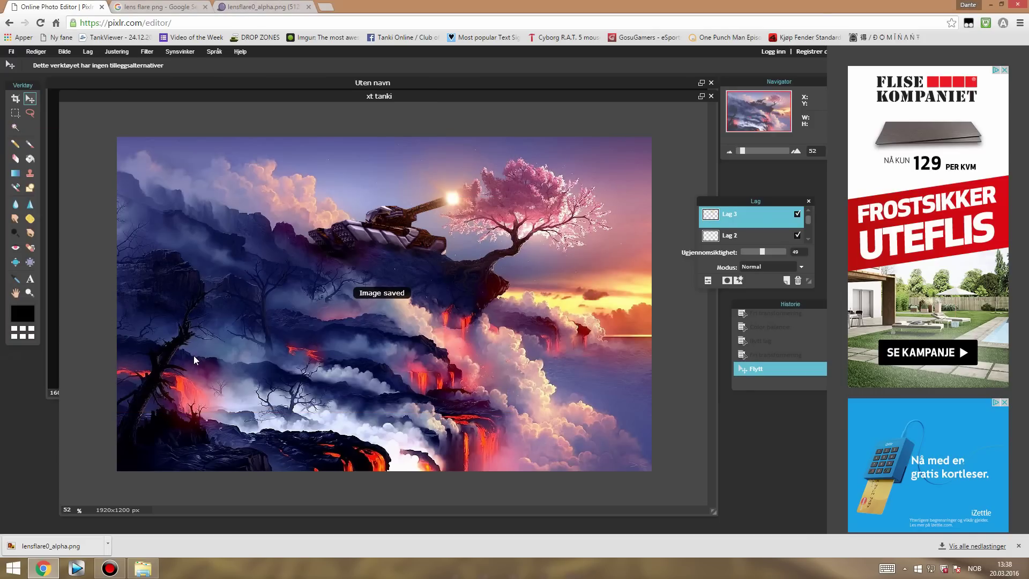
left_click(101, 7)
Leave the editor and launch the Pixlr Express web app from pixlr.com
left_click(488, 106)
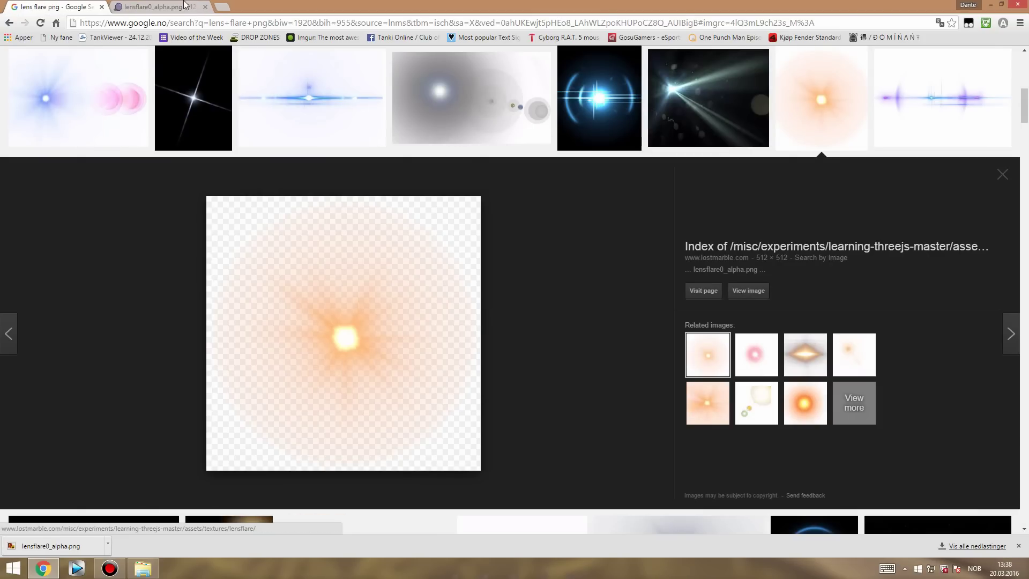
left_click(99, 8)
left_click(144, 24)
type("g")
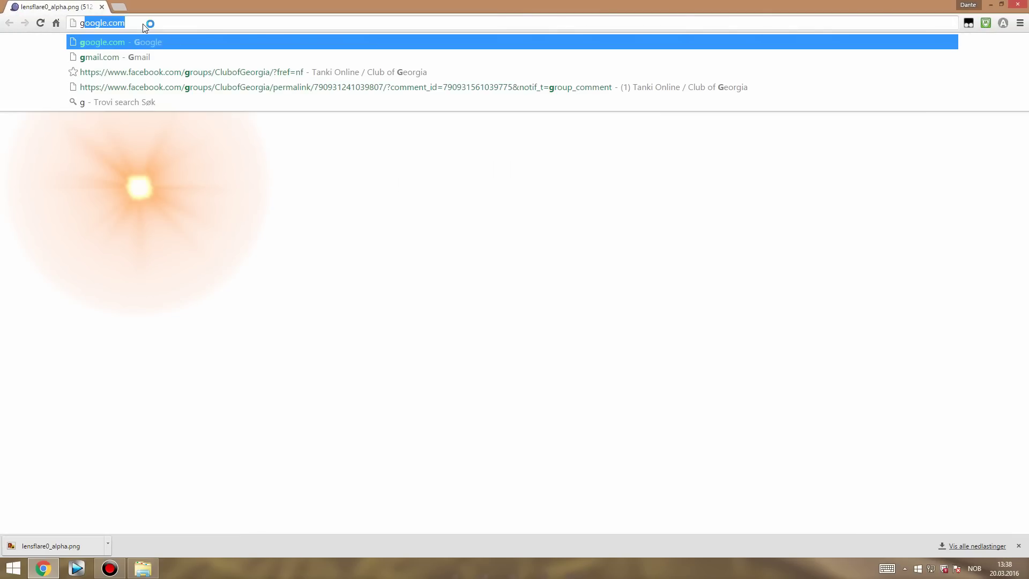
type("pixlr.com")
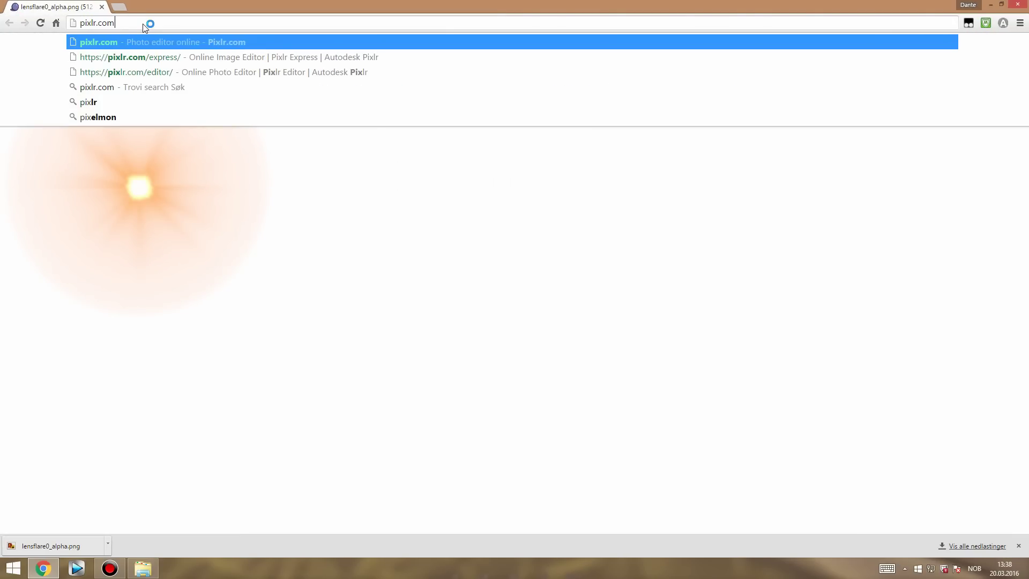
key("Return")
scroll(673, 345, "down", 5)
left_click(654, 326)
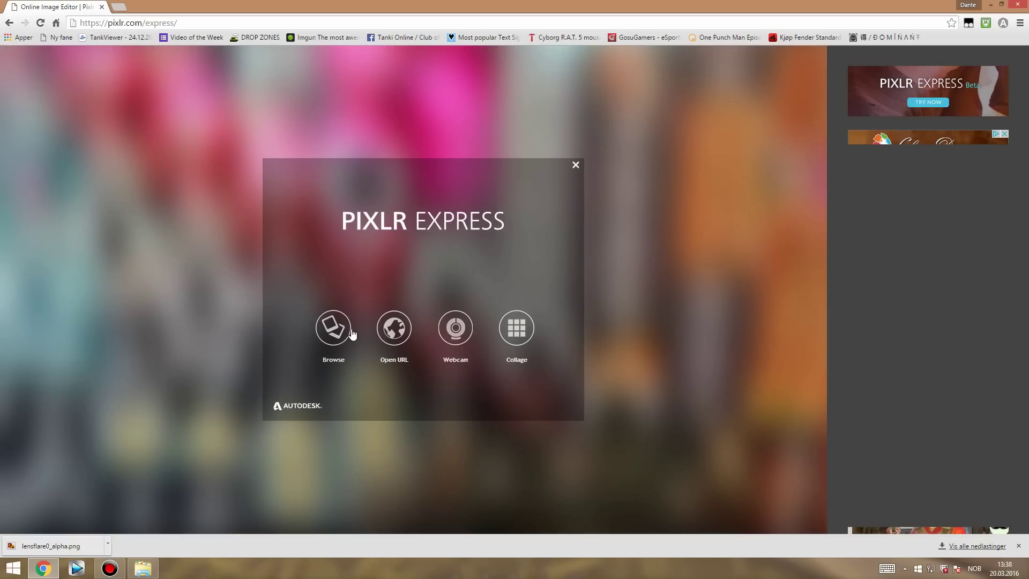
Browse the computer and open xt tanki.jpg in Pixlr Express
left_click(336, 329)
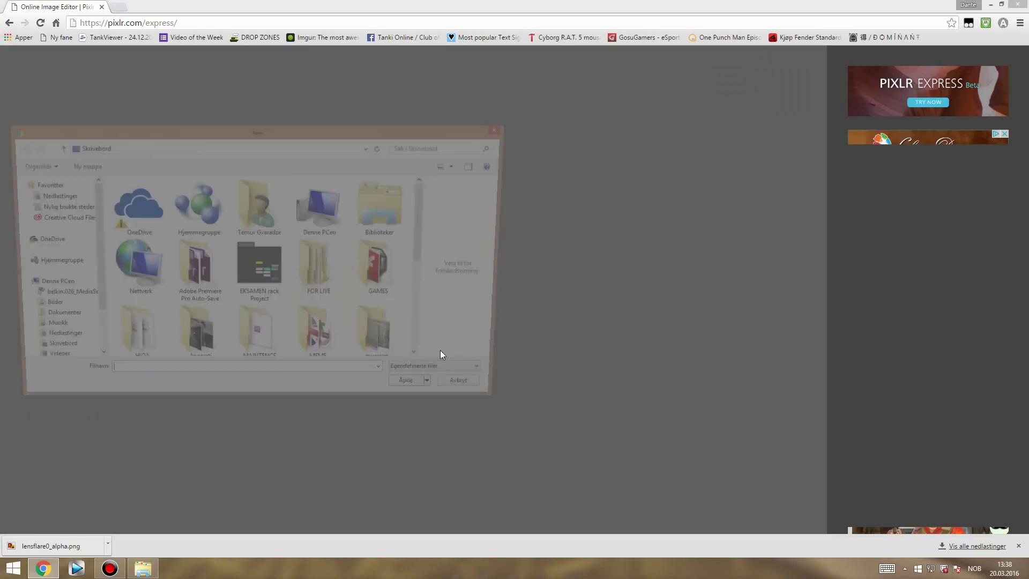
scroll(419, 290, "down", 3)
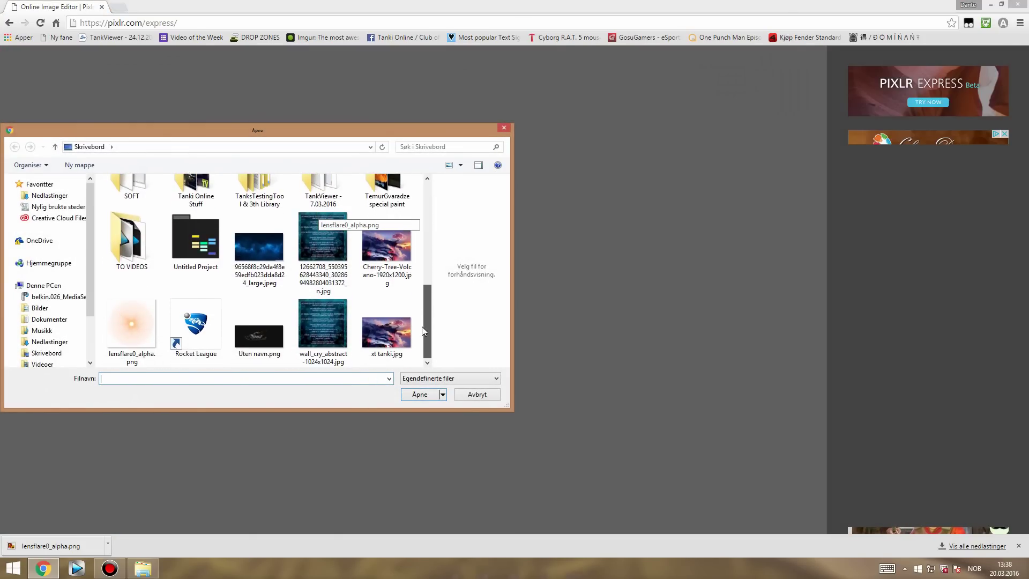
left_click(404, 339)
left_click(417, 394)
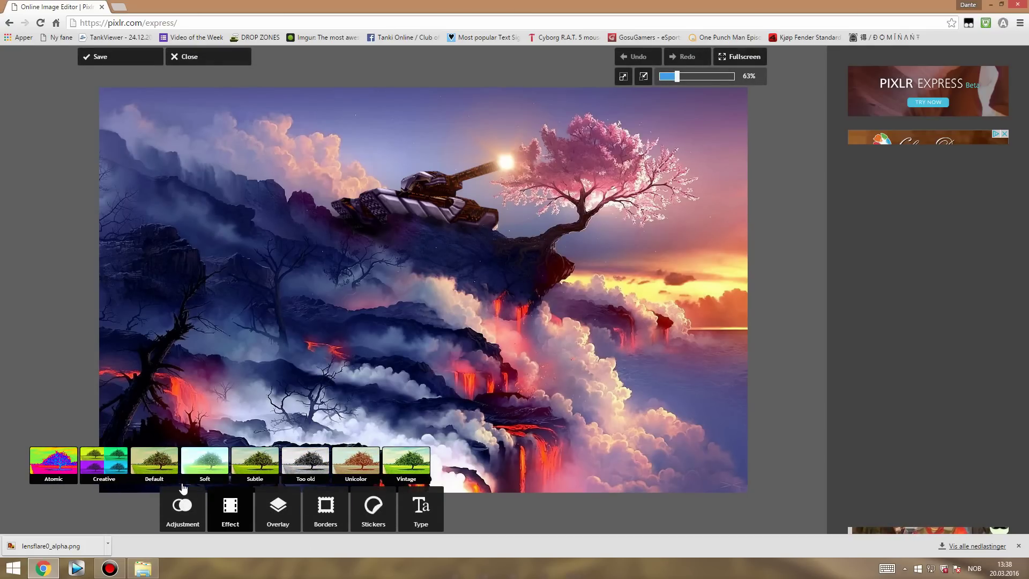
Crop the bottom strip off the tank picture, leaving it 1920 × 946
left_click(180, 517)
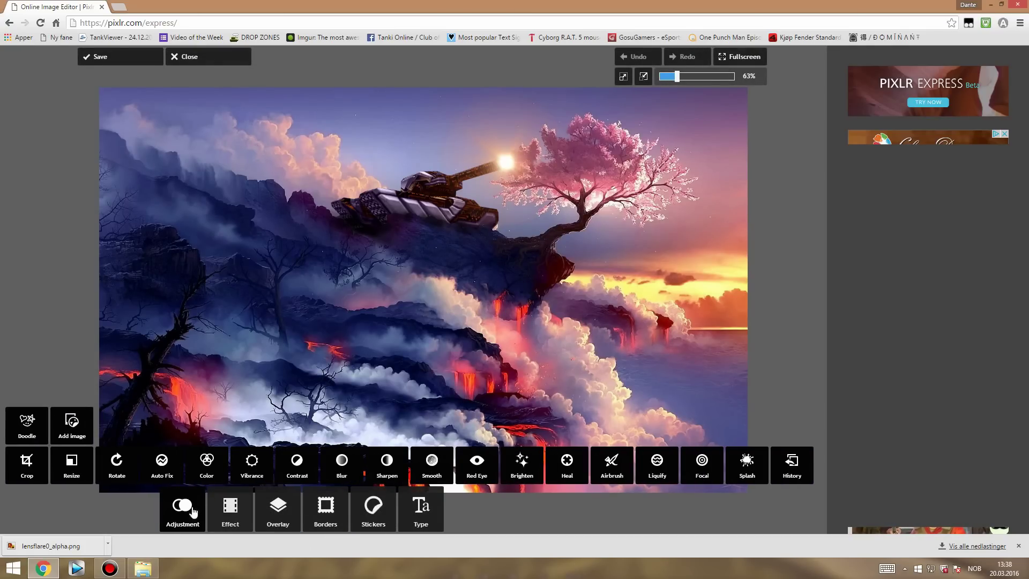
left_click(27, 464)
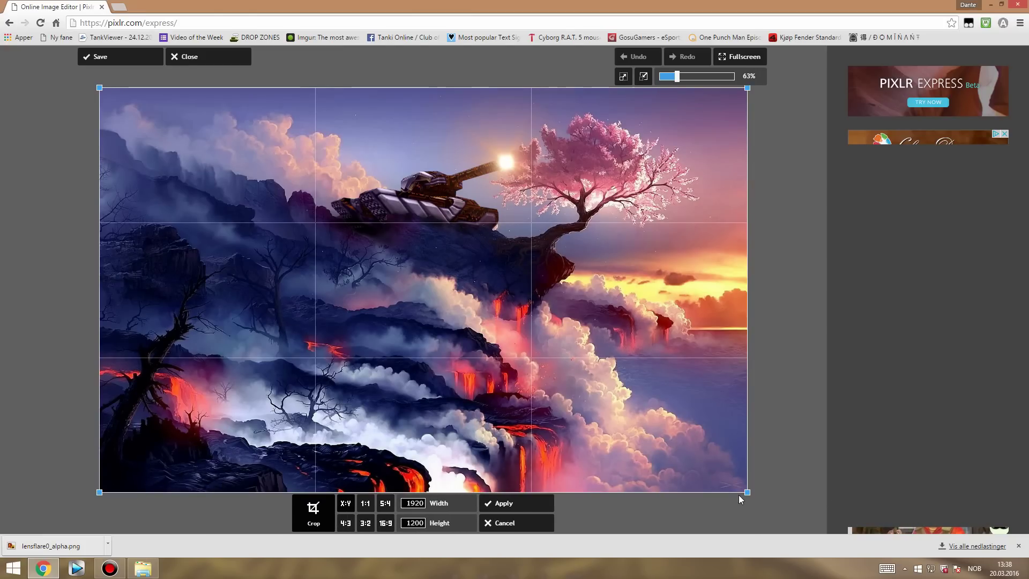
left_click_drag(747, 491, 759, 405)
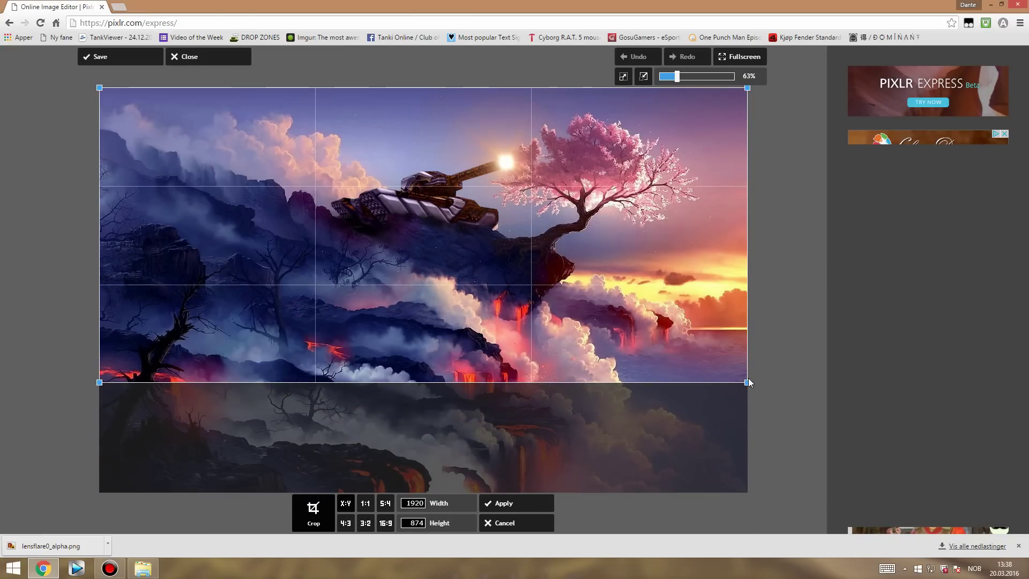
left_click_drag(750, 383, 749, 407)
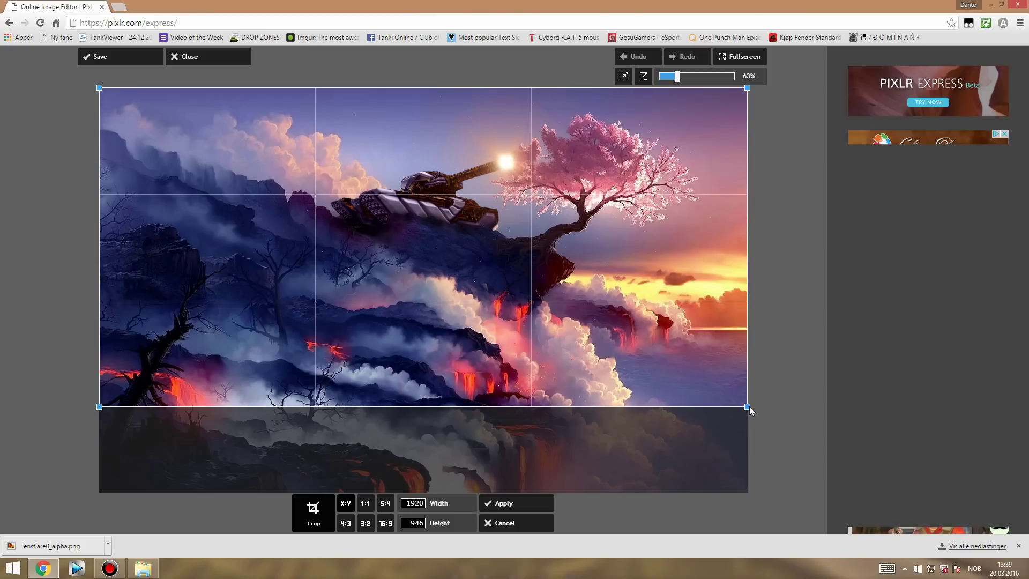
left_click(504, 506)
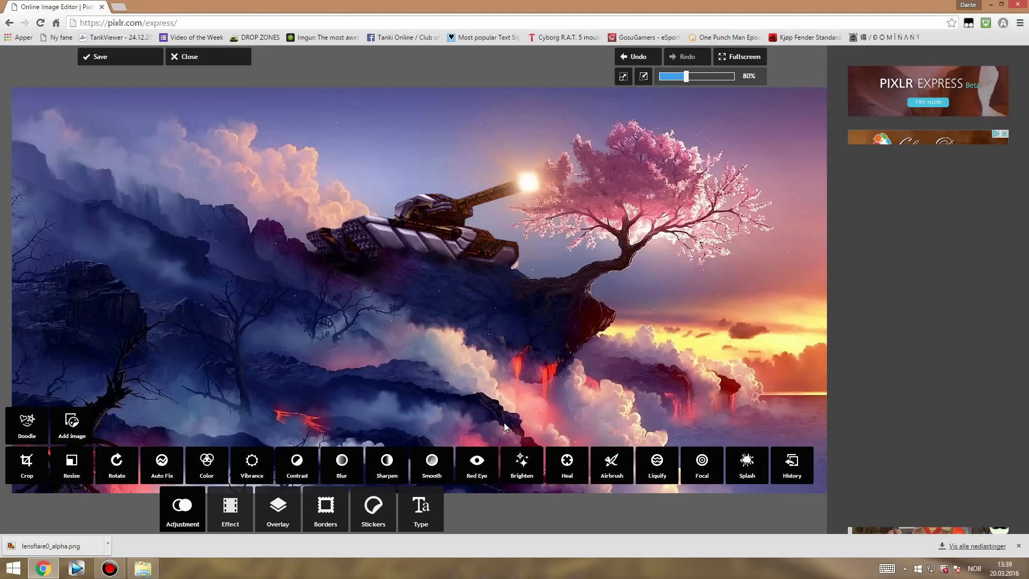
Try the Focal blur tool, cancel it, and bring up the Effect filter categories
left_click(110, 569)
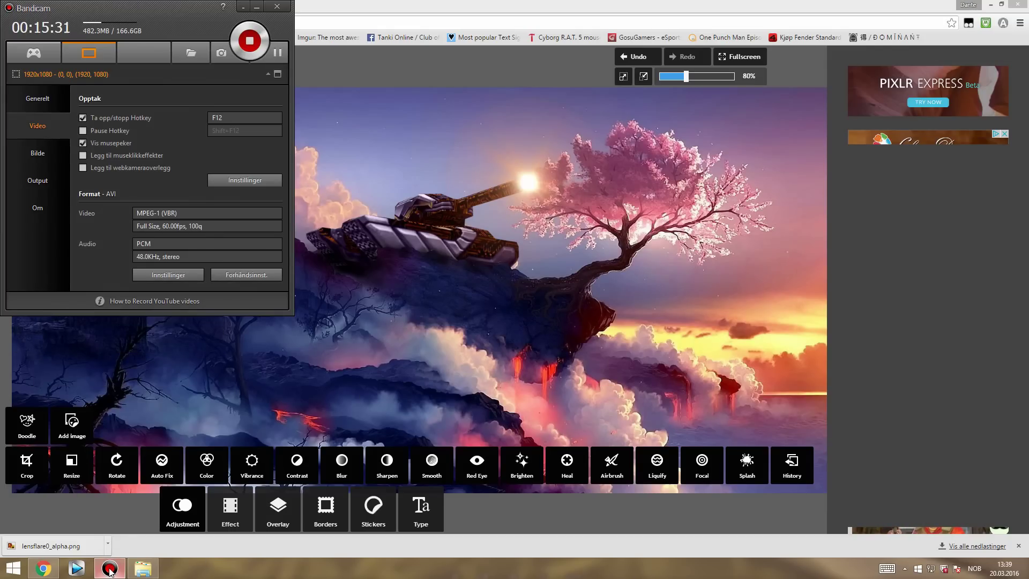
left_click(110, 570)
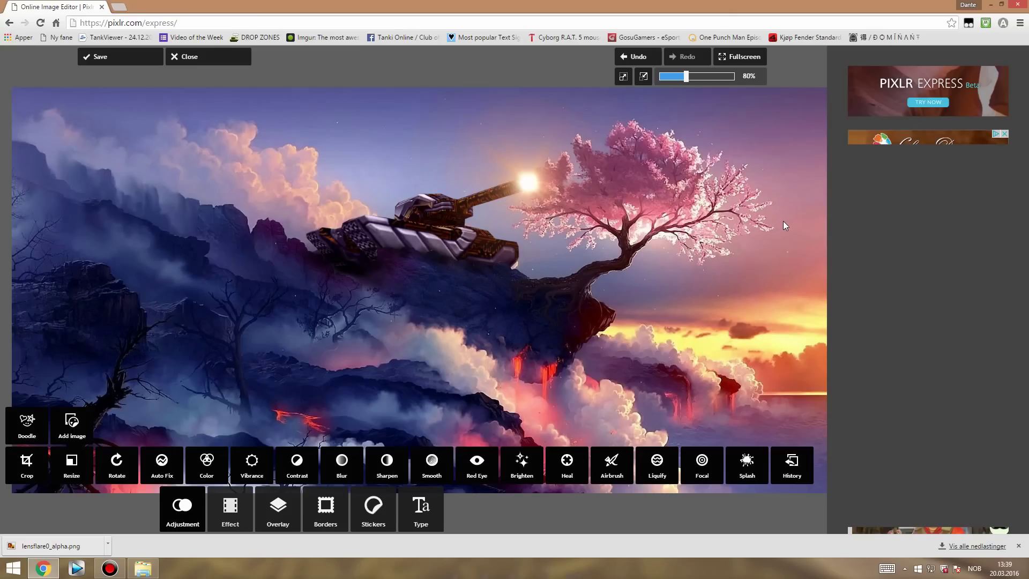
left_click(720, 475)
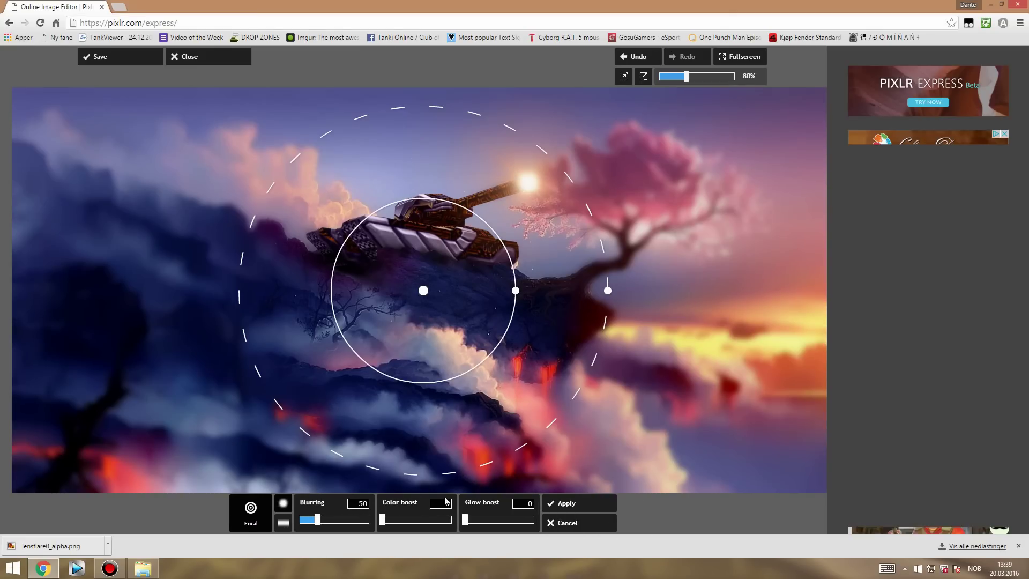
left_click(577, 527)
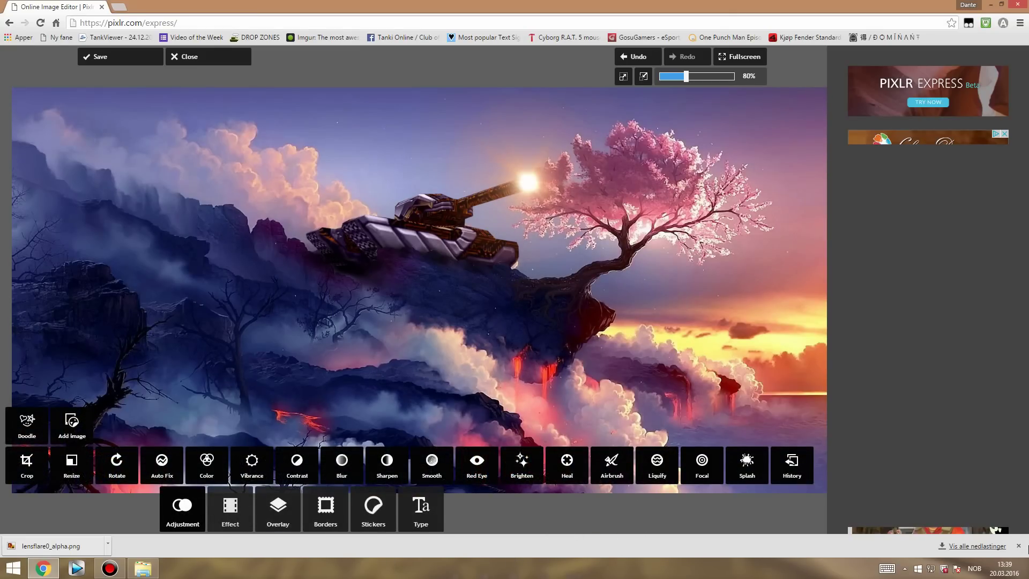
left_click(1019, 546)
left_click(230, 531)
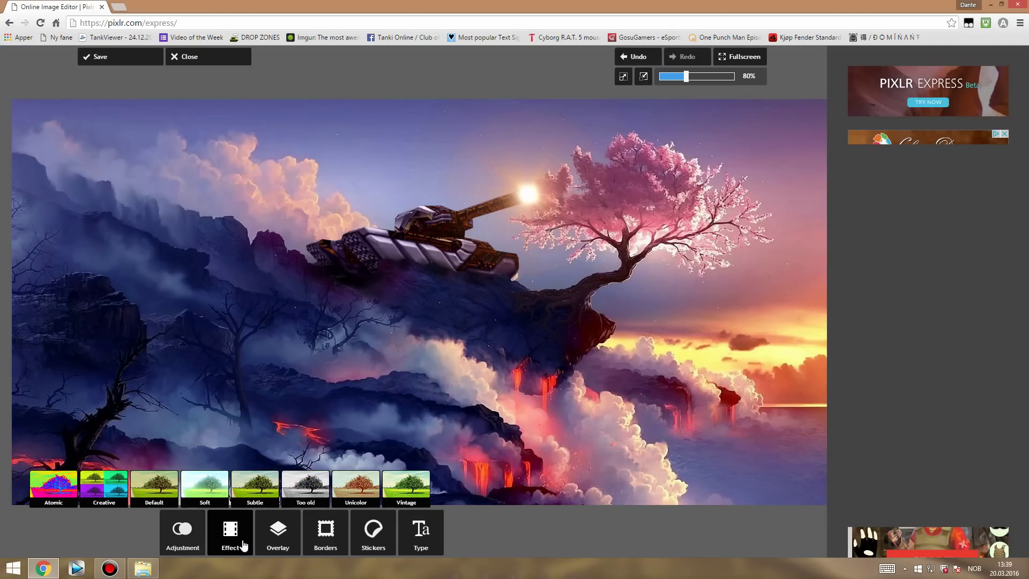
Apply the Default set's Bob effect at a weakened strength
left_click(142, 489)
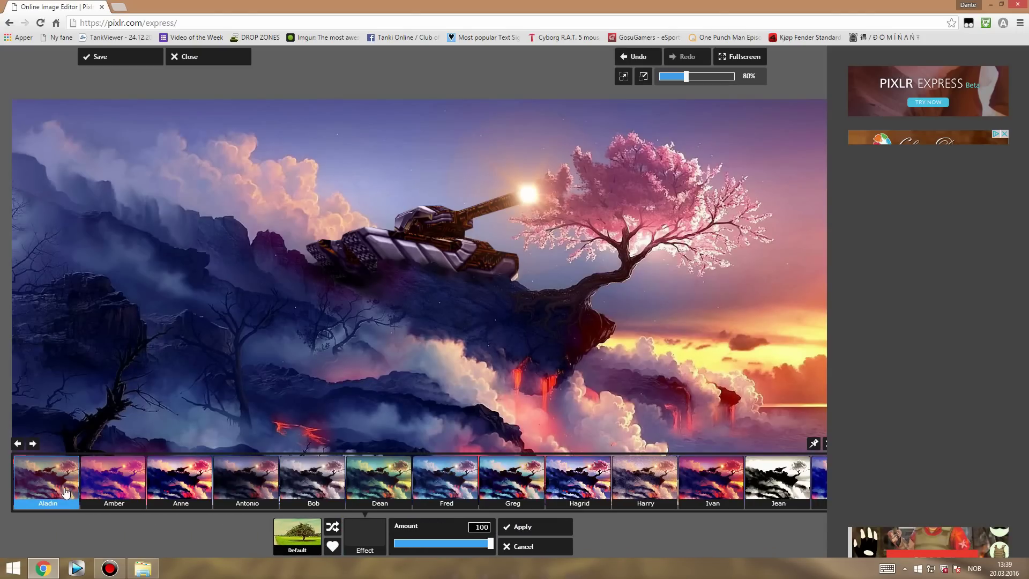
left_click(319, 482)
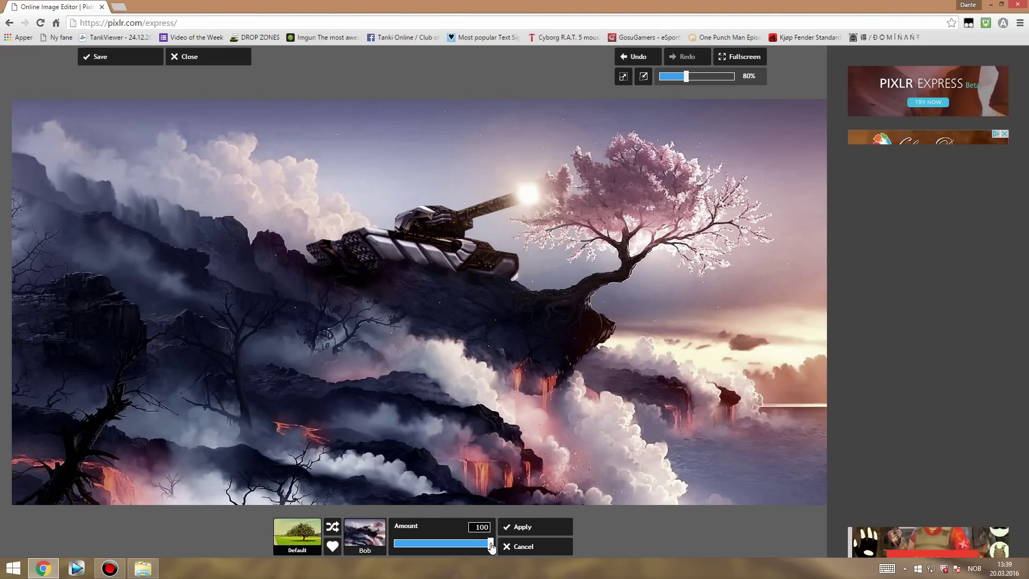
left_click_drag(490, 543, 419, 543)
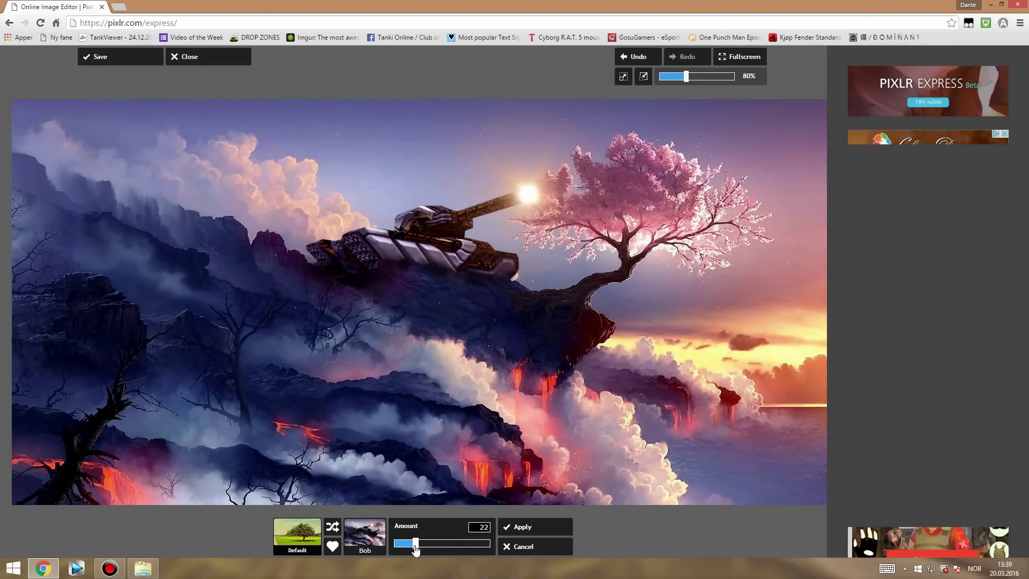
left_click(533, 527)
Try and discard the sepia James filter, then apply the Sanna effect
left_click(340, 496)
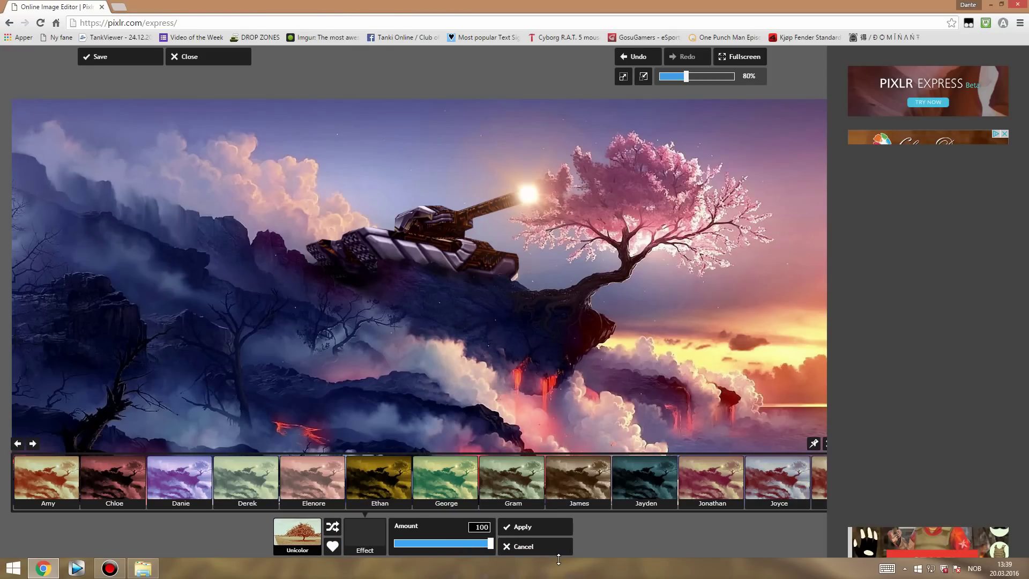
left_click(592, 486)
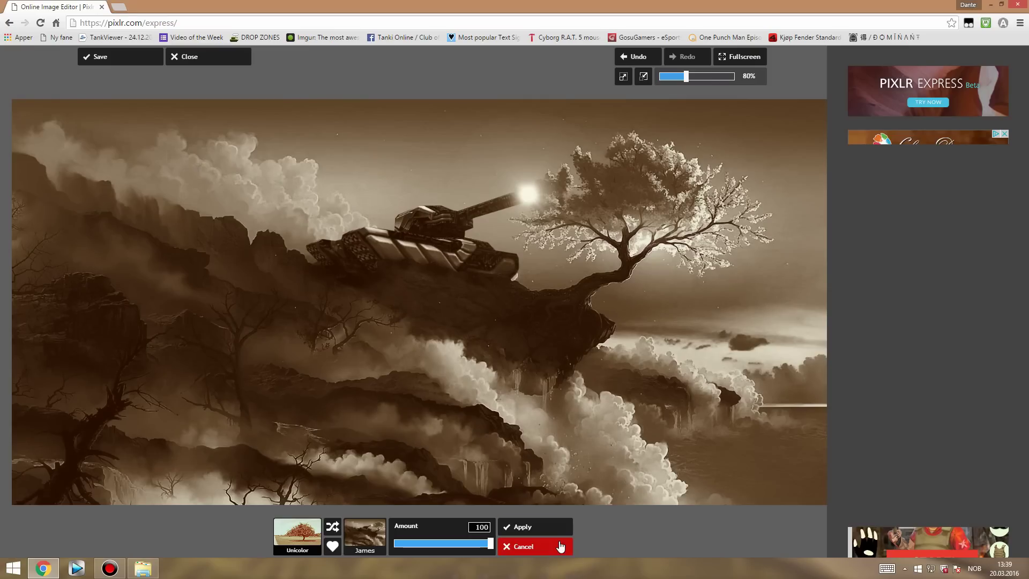
left_click(638, 57)
left_click(540, 546)
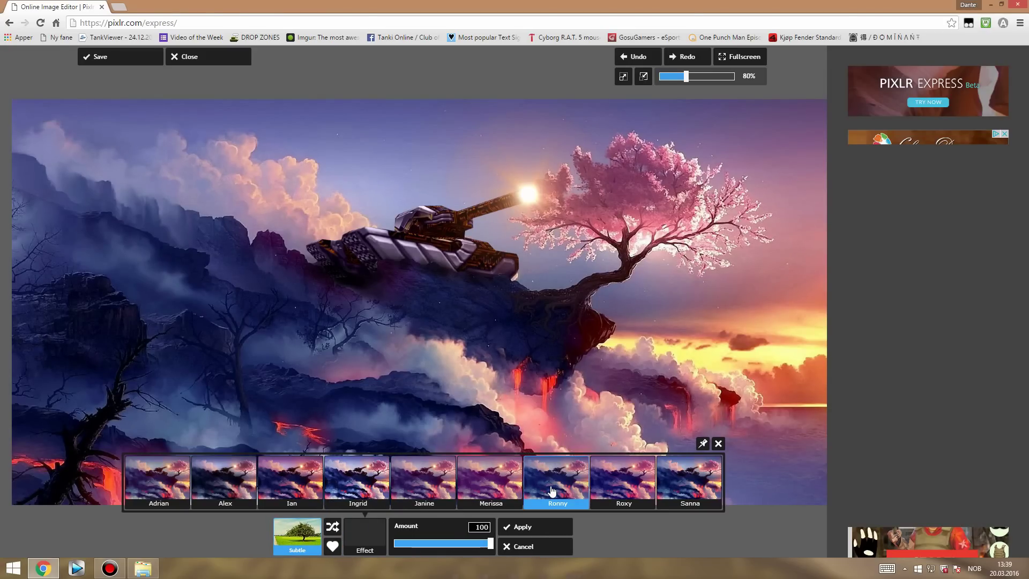
left_click(685, 483)
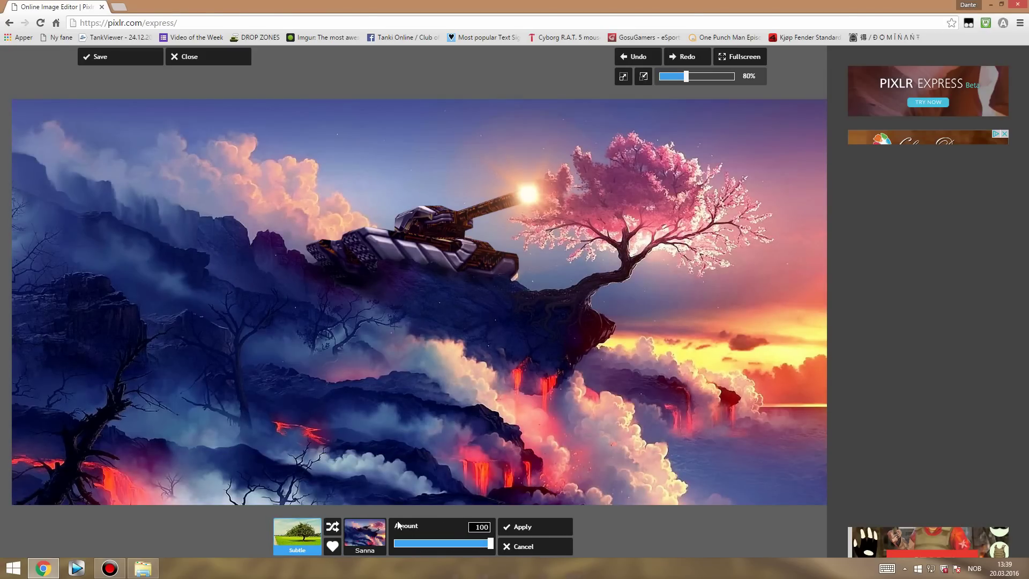
left_click(522, 527)
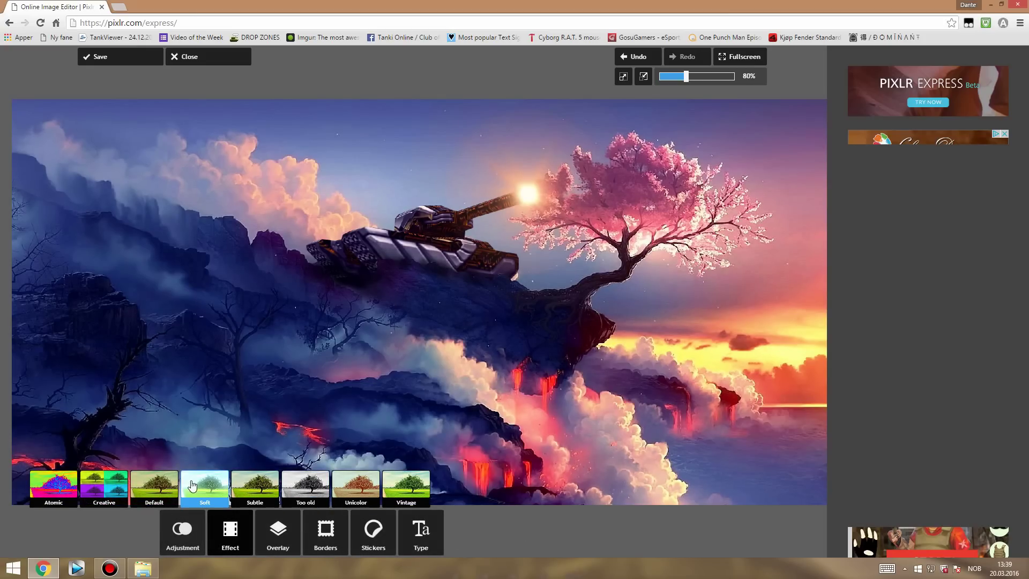
Preview and discard Ingrid, then apply the Josh effect faintly at about 12
left_click(254, 485)
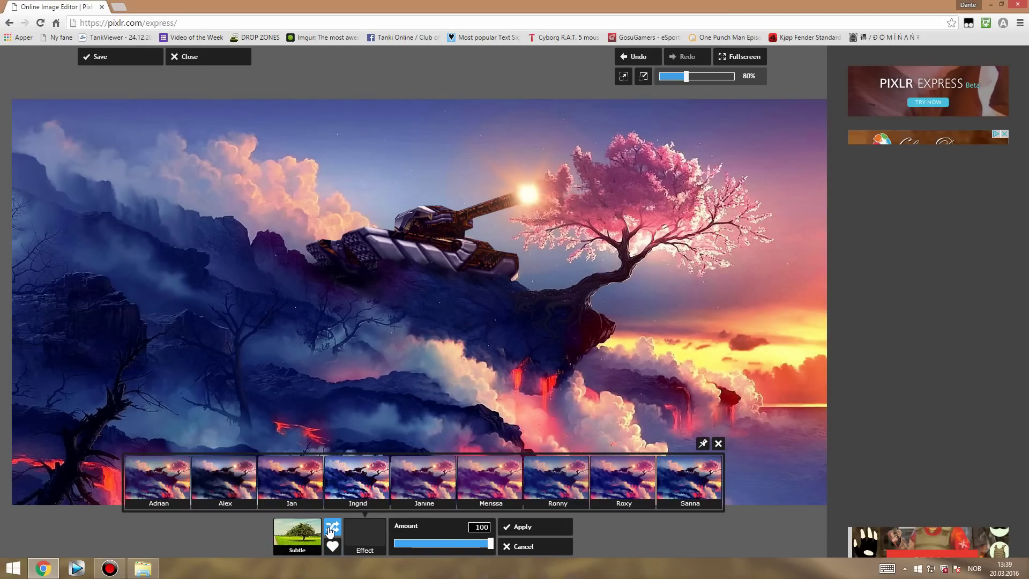
left_click(354, 489)
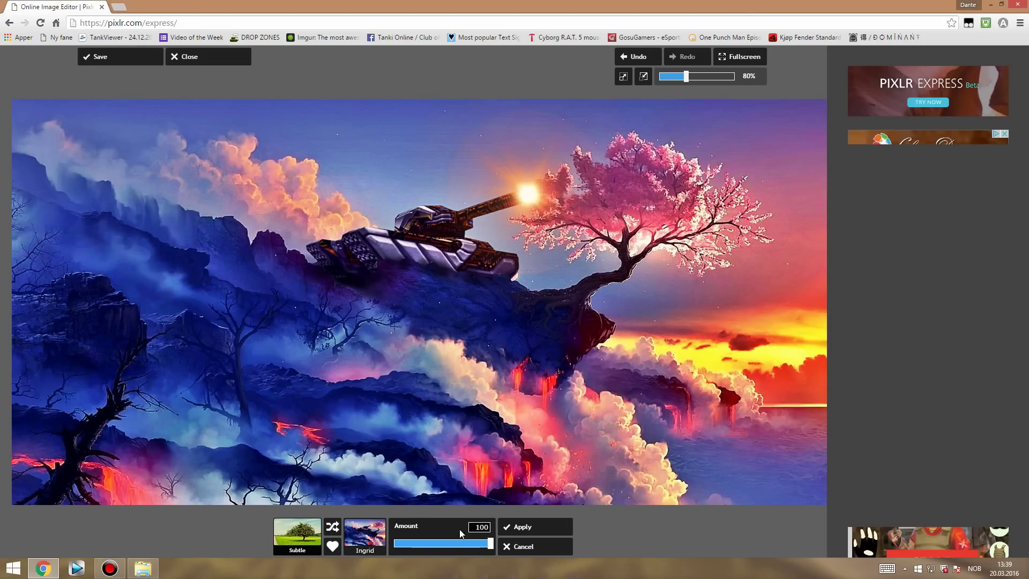
left_click(523, 546)
left_click(159, 486)
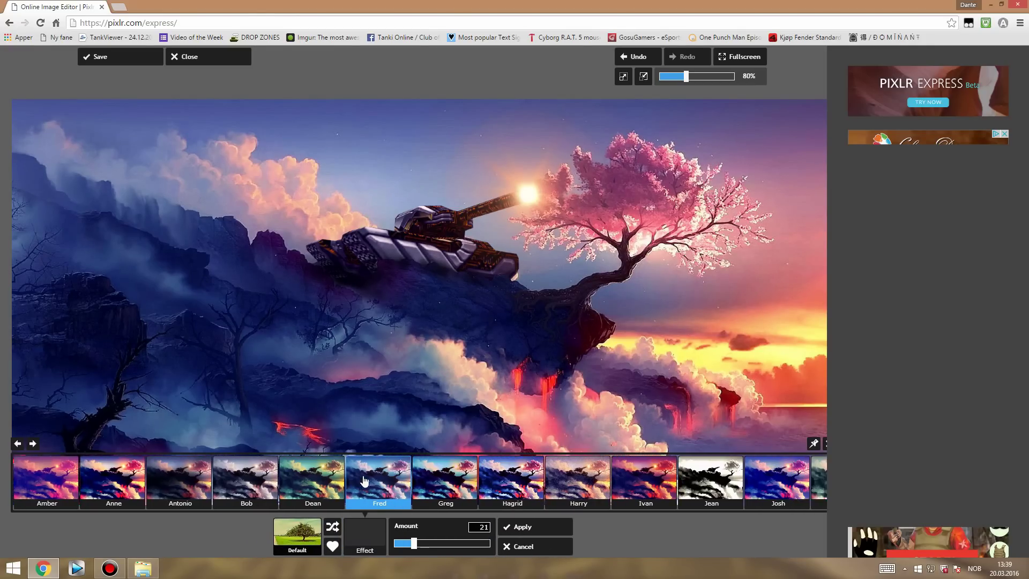
left_click(620, 487)
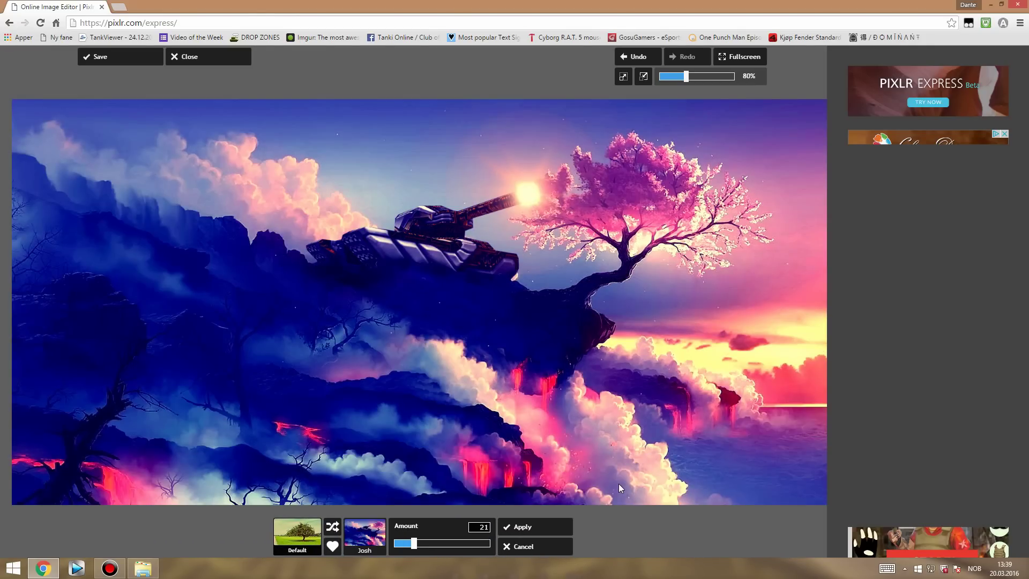
mouse_move(417, 547)
left_mouse_down()
mouse_move(434, 547)
mouse_move(407, 544)
left_mouse_up()
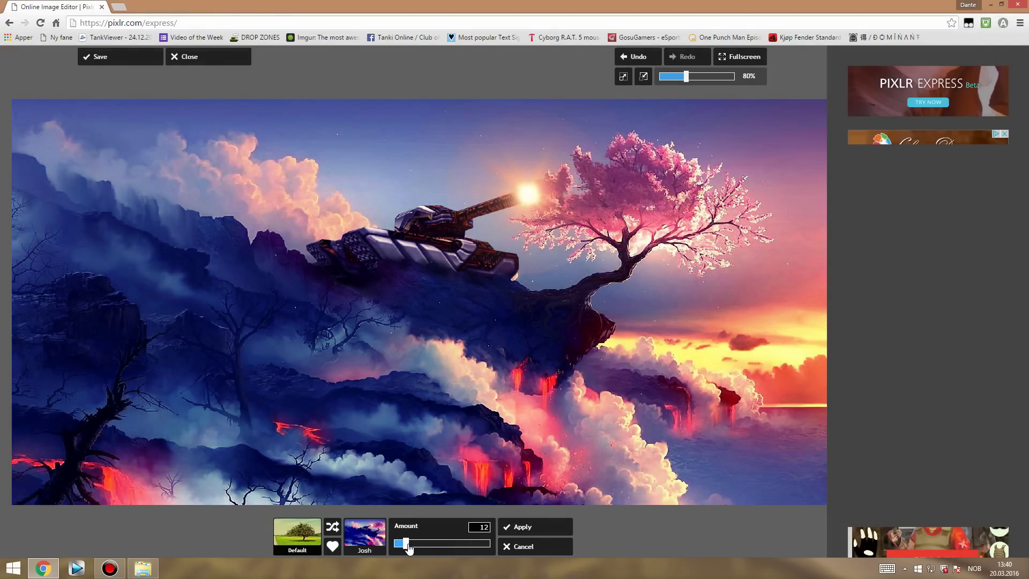
left_click(535, 527)
mouse_move(277, 532)
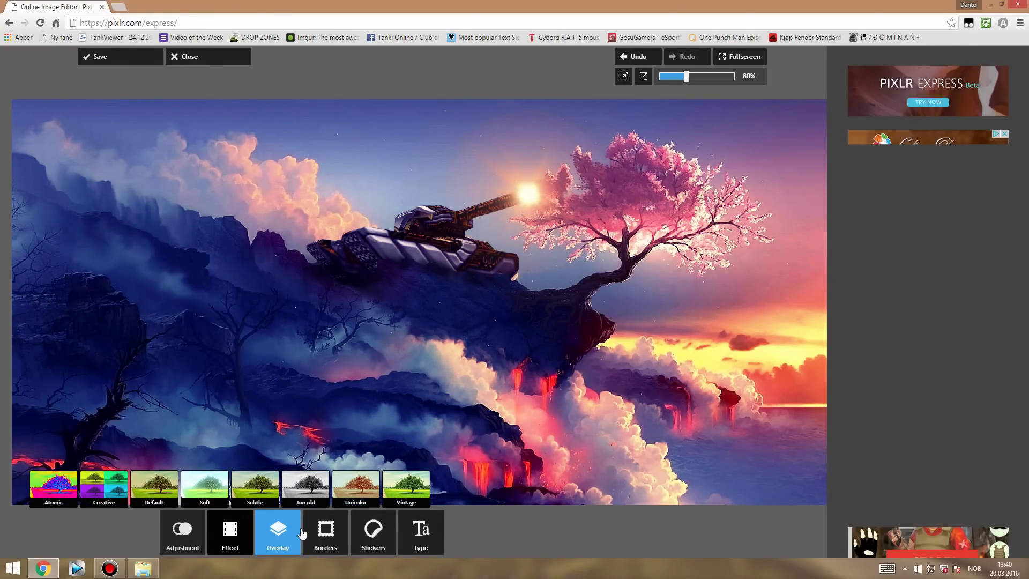
Place a horizontal tilt-shift focus band over the tank with blur strength 8
left_click(181, 529)
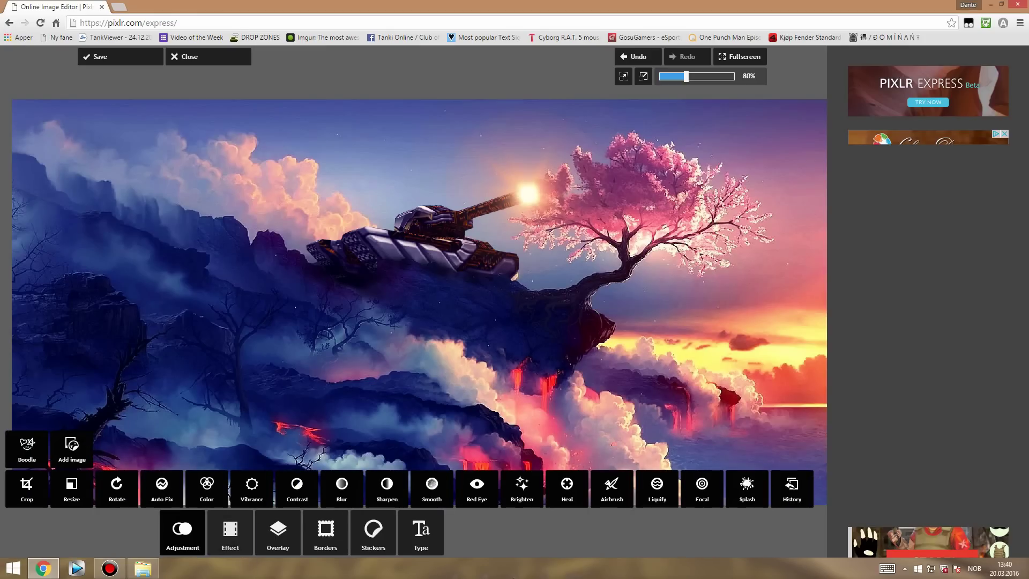
left_click(702, 487)
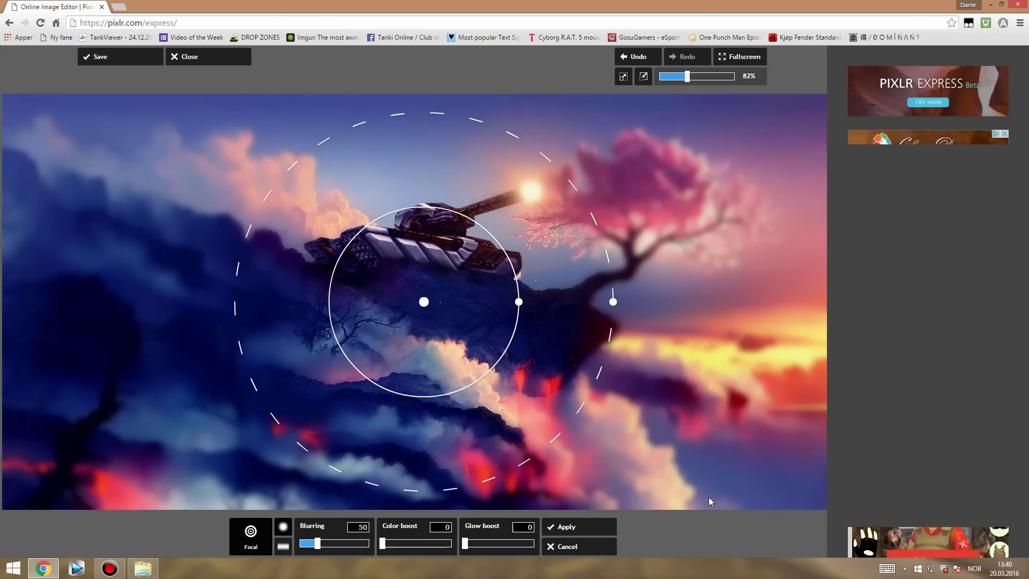
left_click_drag(421, 307, 456, 240)
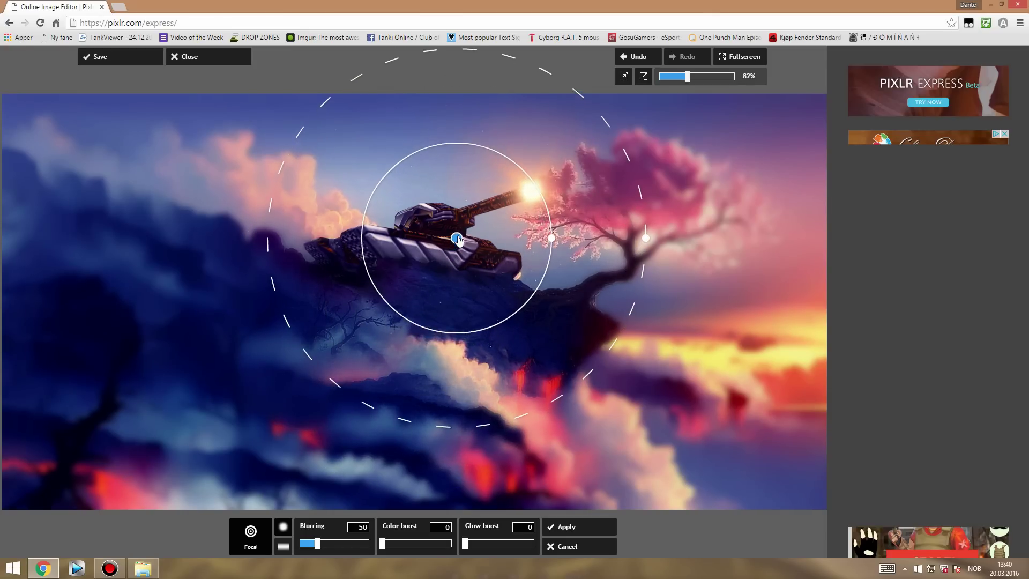
left_click(292, 552)
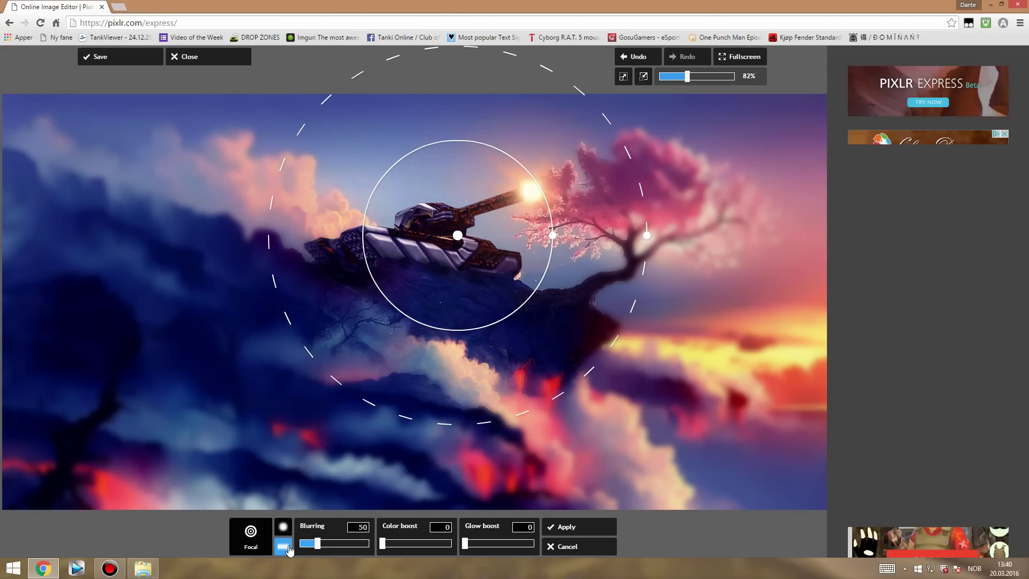
left_click_drag(416, 494, 427, 371)
left_click_drag(423, 301, 439, 249)
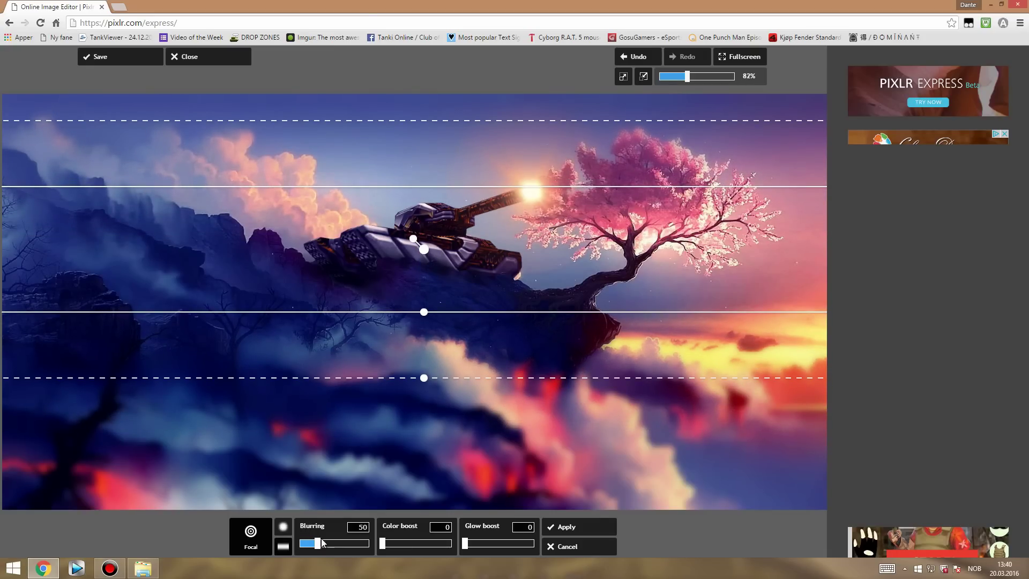
left_click_drag(319, 545, 303, 547)
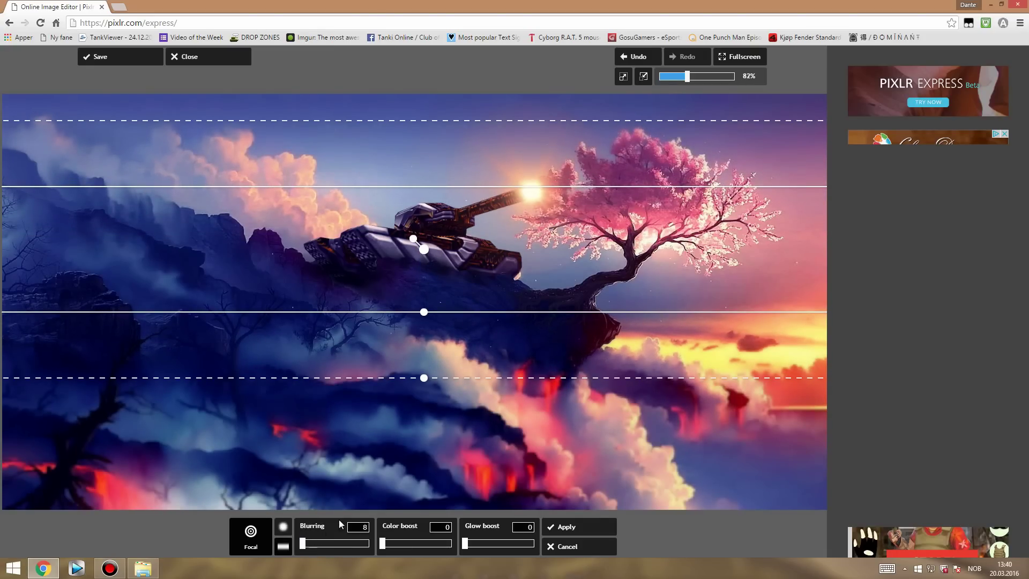
left_click_drag(424, 377, 424, 407)
left_click_drag(430, 251, 429, 256)
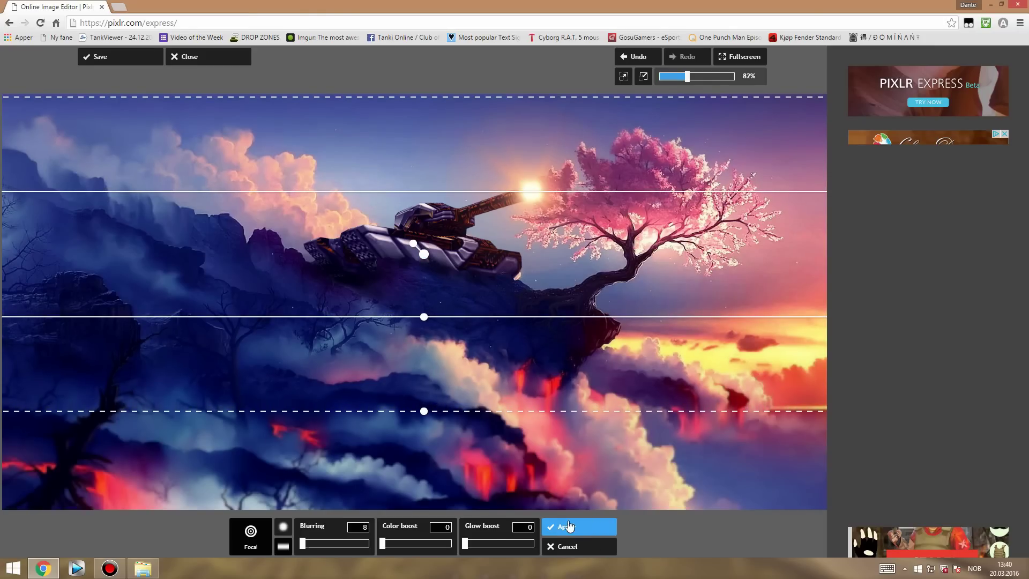
Add glow boost 48 and colour boost 14, then apply the focal blur
left_click_drag(465, 544, 499, 544)
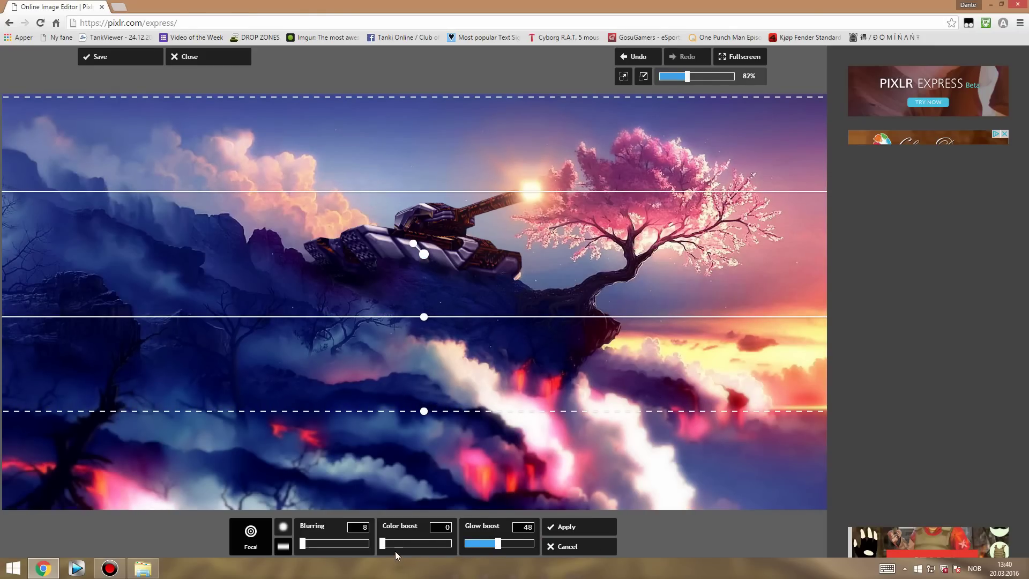
left_click_drag(384, 544, 401, 545)
left_click_drag(403, 552, 396, 552)
left_click(603, 531)
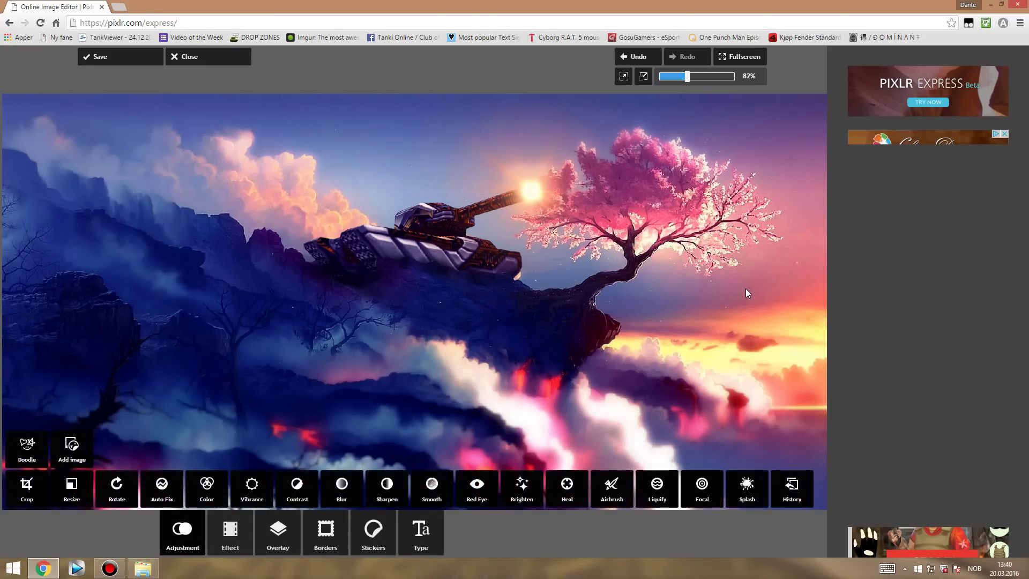
left_click(678, 76)
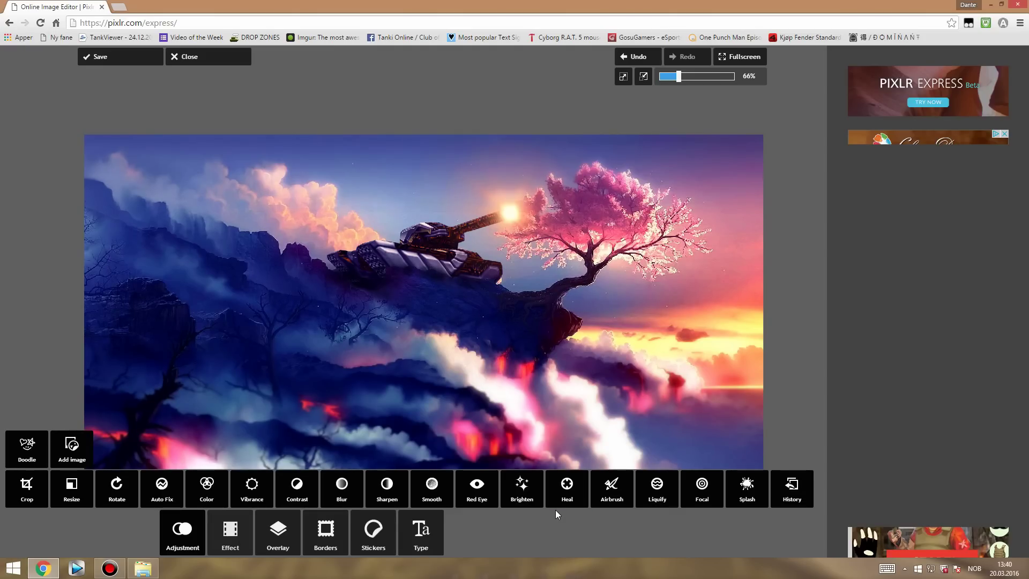
Start a Retro caption in the Forque font, then close it without text
left_click(421, 532)
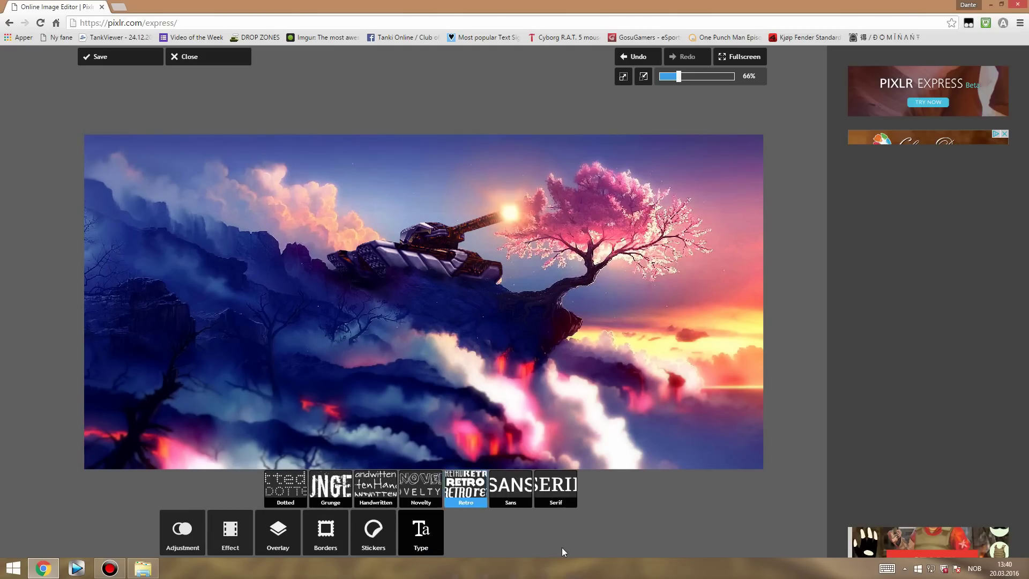
left_click(446, 485)
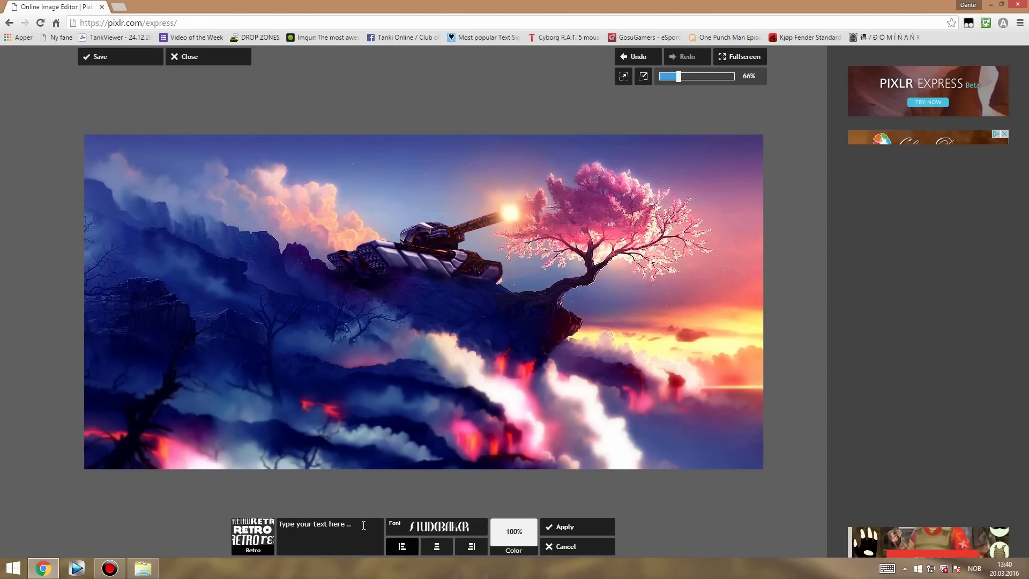
left_click(467, 530)
scroll(453, 472, "down", 5)
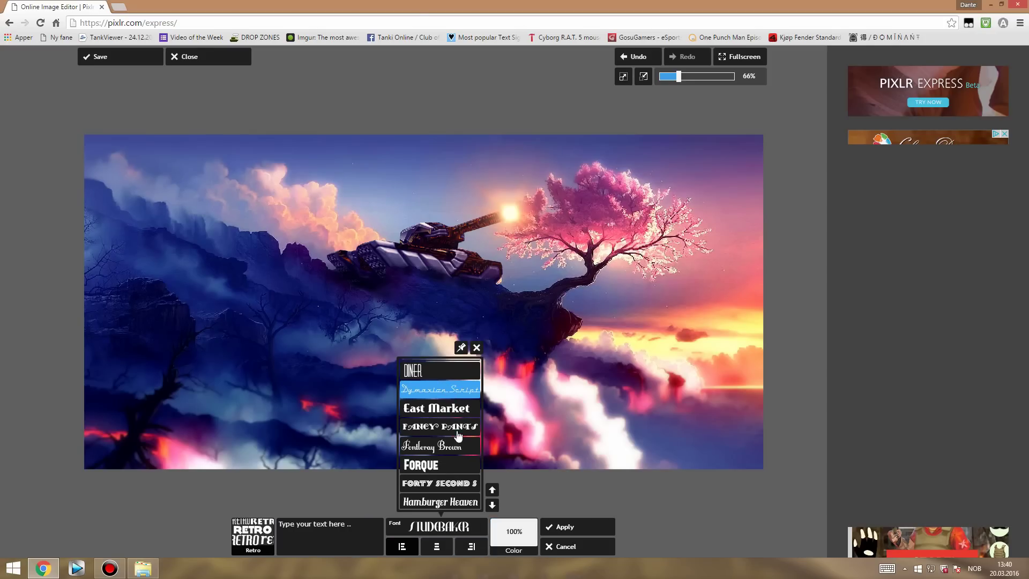
left_click(451, 468)
left_click(436, 527)
left_click(566, 546)
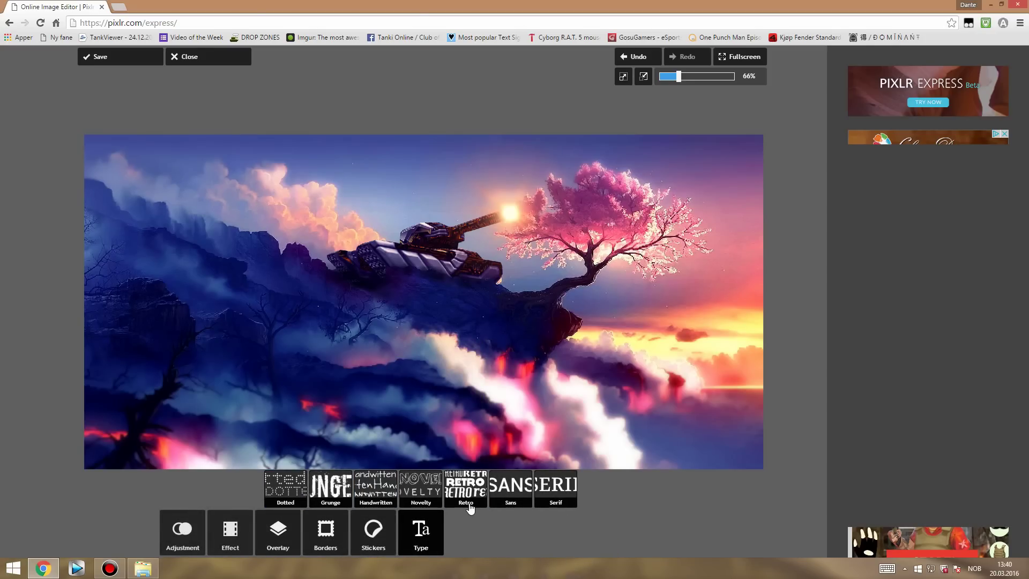
Type 'Thanks for 9000 subs' in a new Retro caption set to Forque
left_click(464, 492)
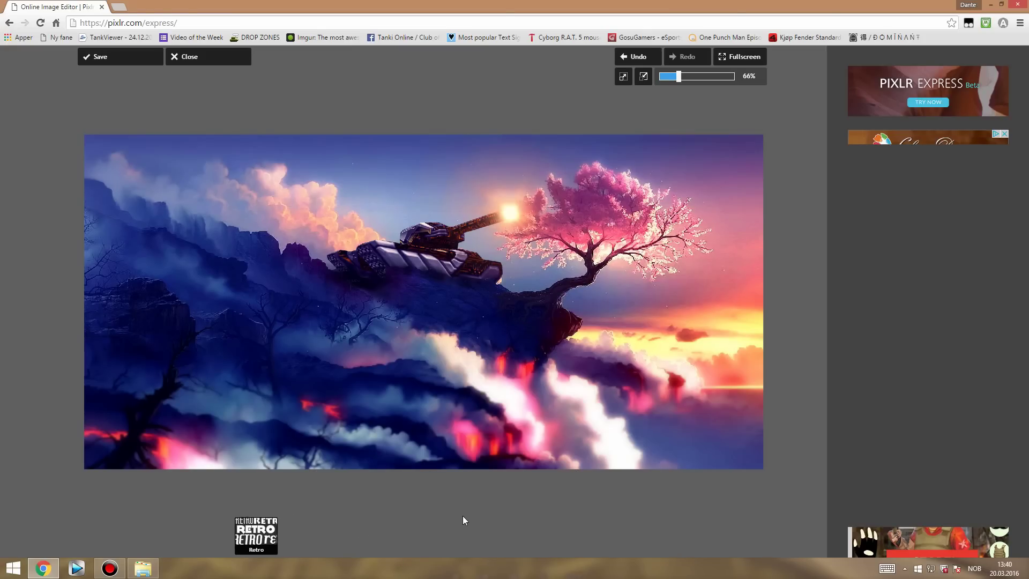
left_click(436, 527)
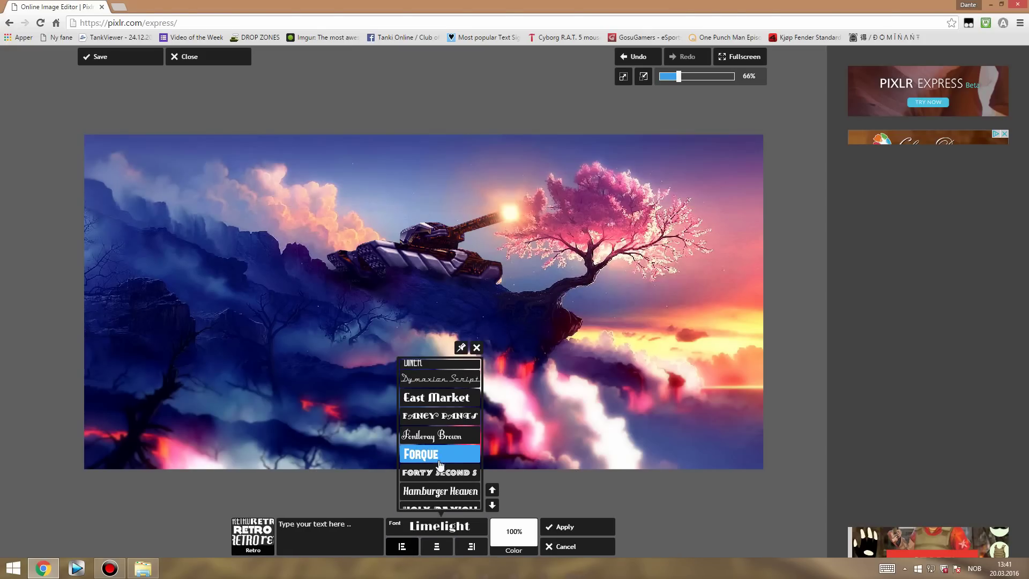
type("T")
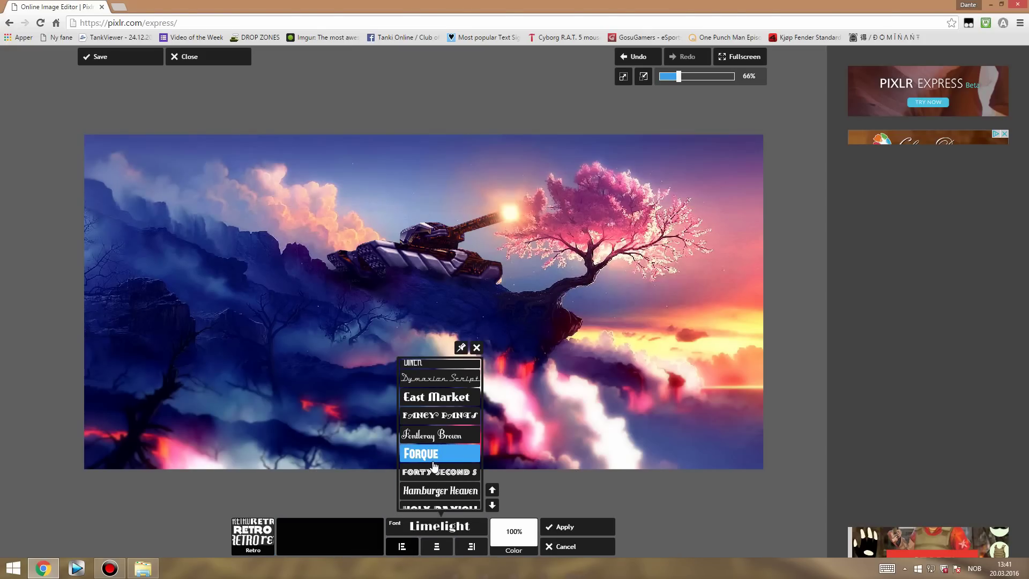
type("hanks")
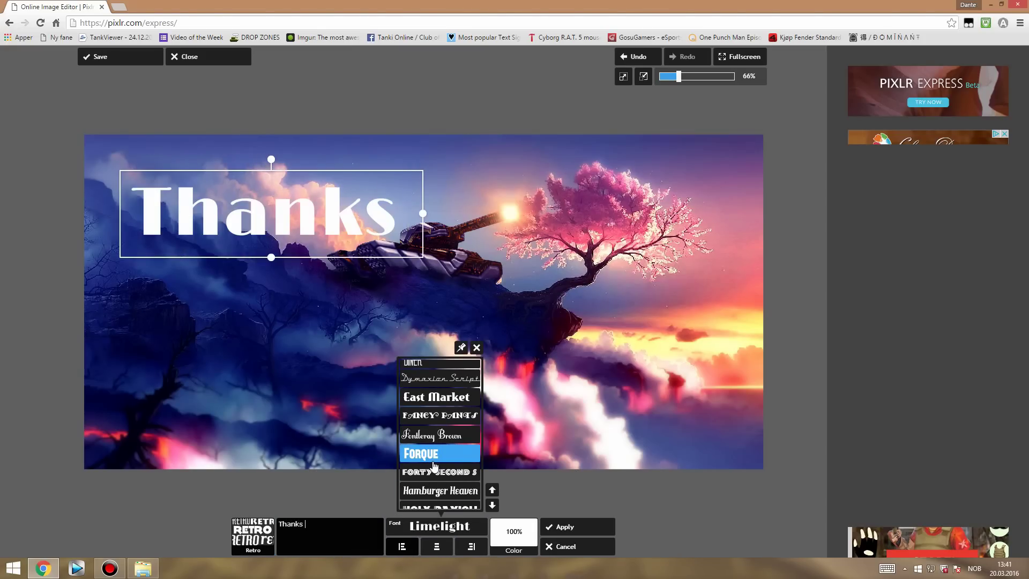
type(" for 90")
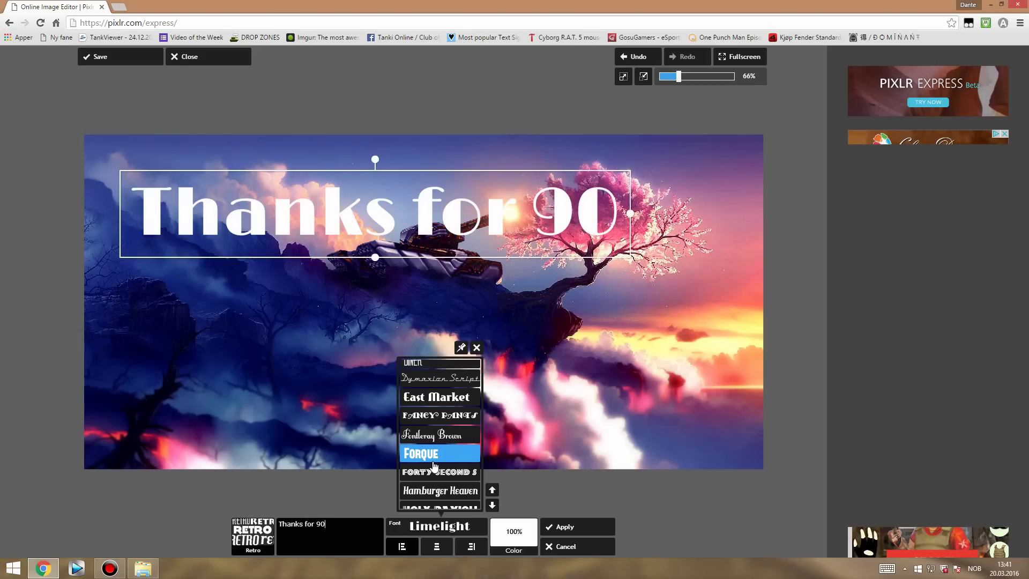
type("00 subs")
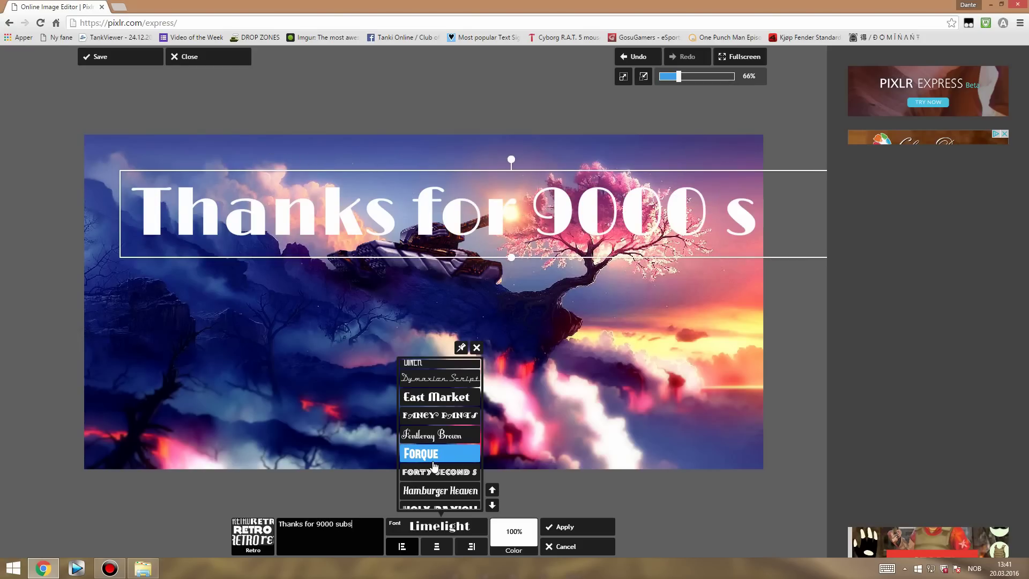
left_click(435, 462)
Move the caption to the bottom, enlarge it, and change 'subs' to 'SUBS'
left_click_drag(502, 211, 521, 407)
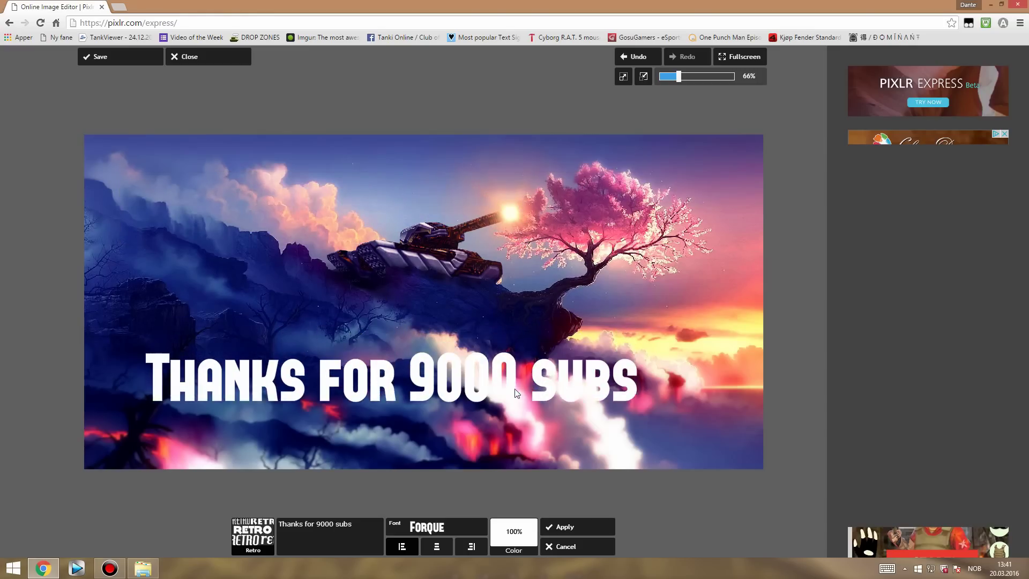
mouse_move(654, 406)
left_mouse_down()
mouse_move(700, 407)
mouse_move(705, 449)
left_mouse_up()
left_click(341, 528)
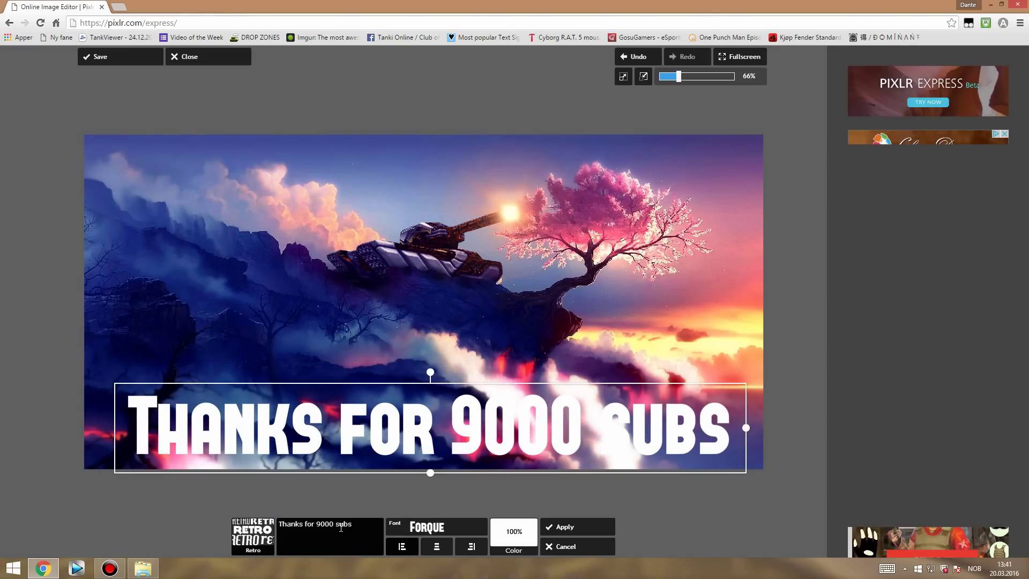
key("BackSpace")
key("BackSpace")
key("BackSpace")
key("BackSpace")
type("S")
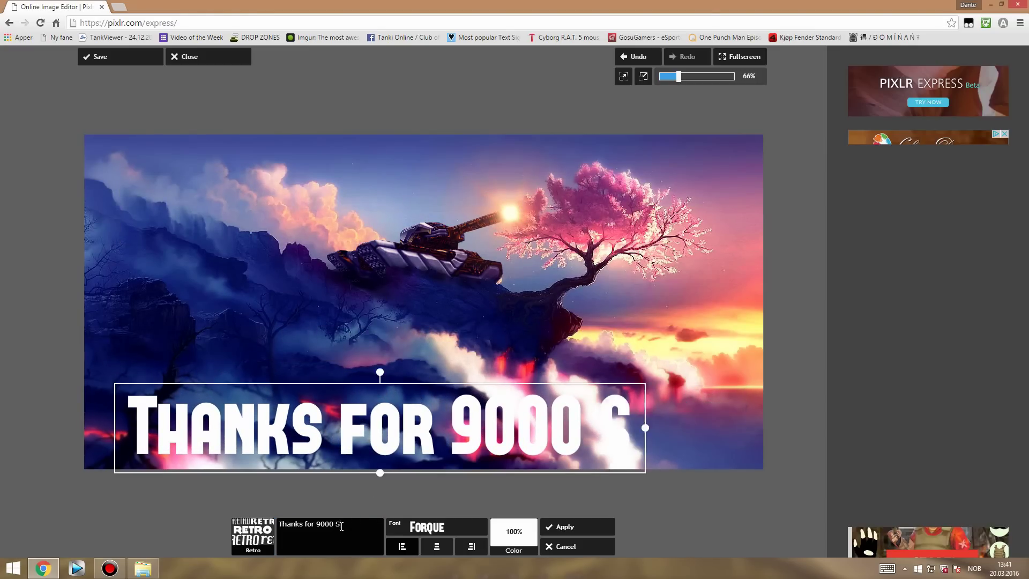
type("UBS")
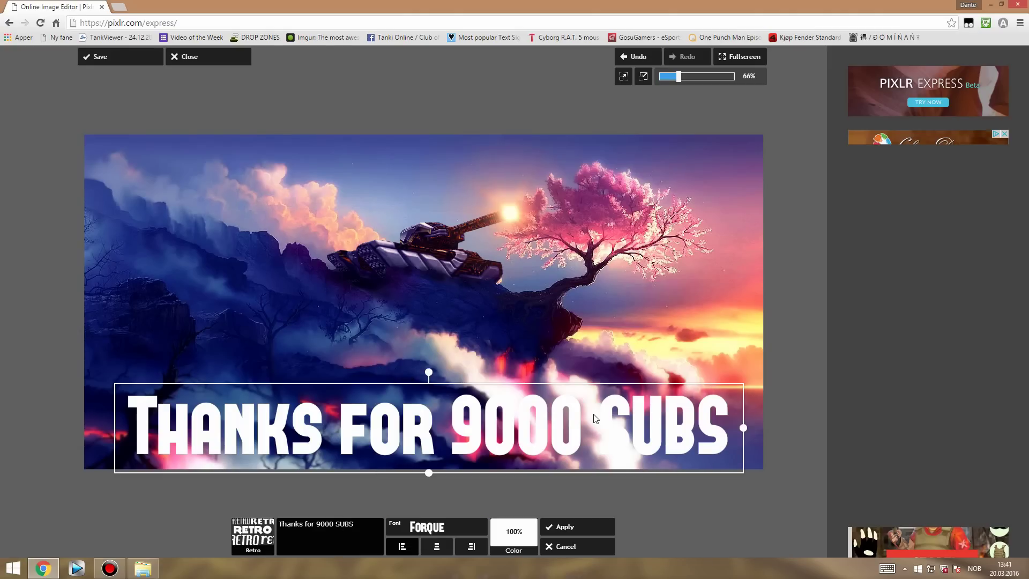
Nudge the white caption into place, apply it, and begin a second Retro caption
left_click(595, 418)
mouse_move(723, 447)
left_mouse_down()
mouse_move(738, 451)
mouse_move(759, 429)
left_mouse_up()
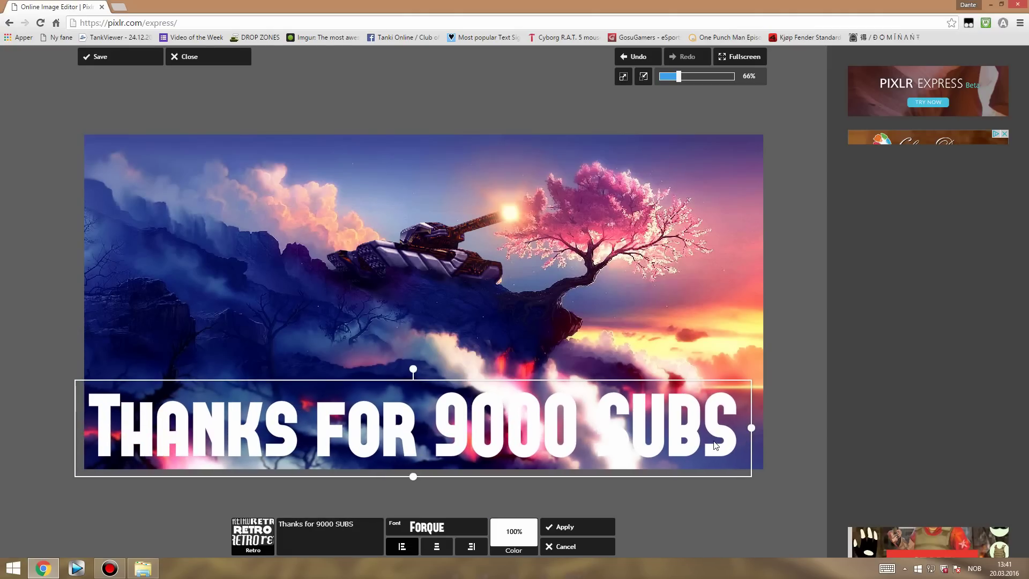
left_click(379, 534)
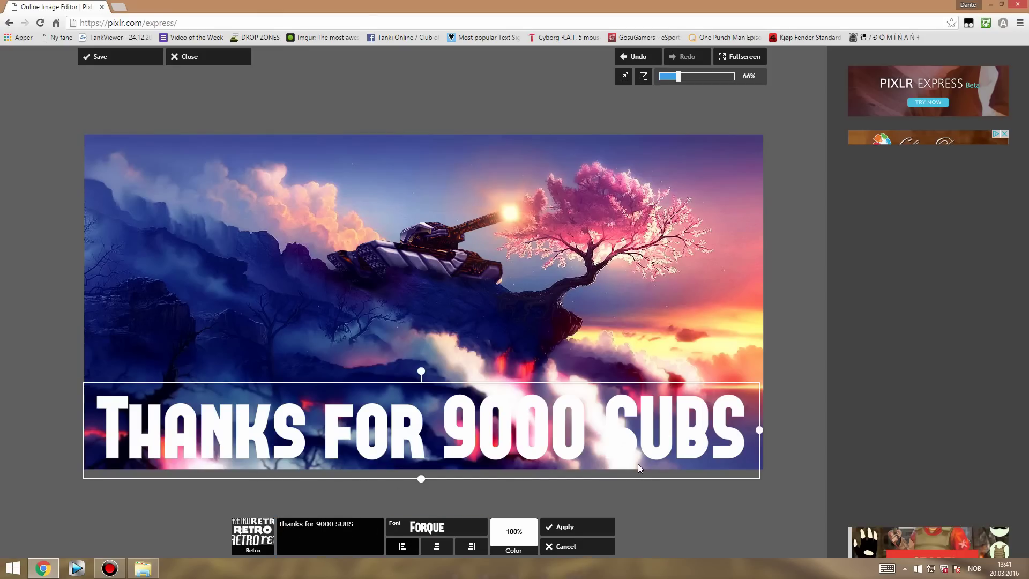
left_click(605, 526)
left_click(466, 493)
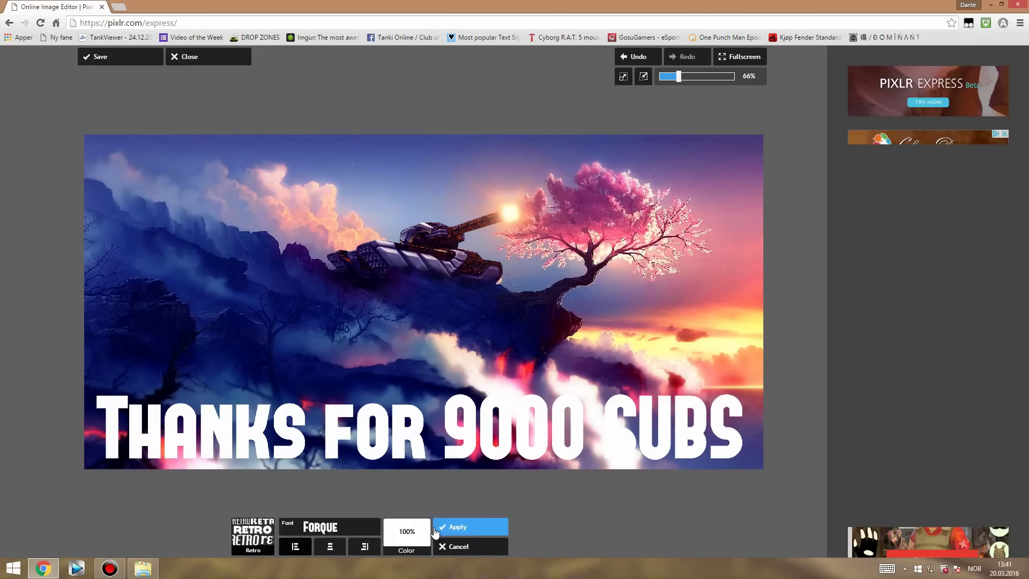
left_click(457, 531)
Paste the caption into a new Forque text over the white one, coloured green
left_click(452, 457)
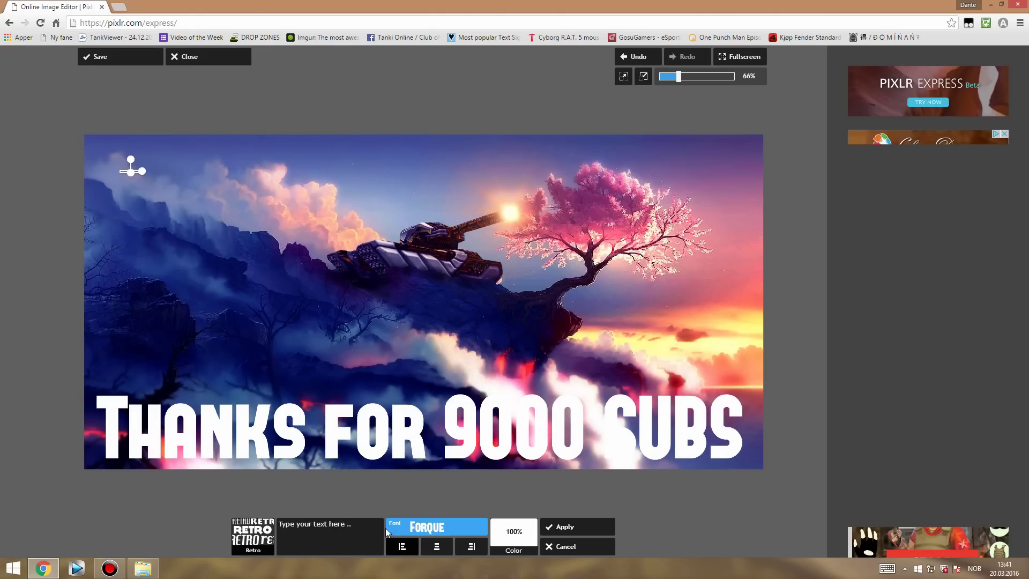
left_click(375, 544)
type("Thanks for 9000 SUBS")
left_click_drag(496, 219, 545, 477)
left_click(514, 534)
left_click(525, 452)
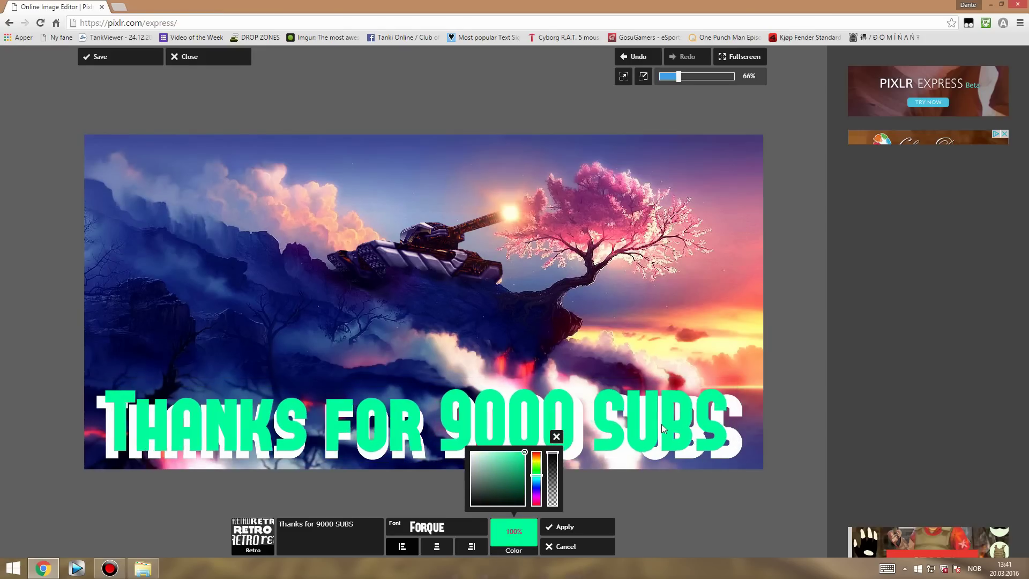
Align the caption over the white text, recolour it soft blue, and apply it
left_click(657, 428)
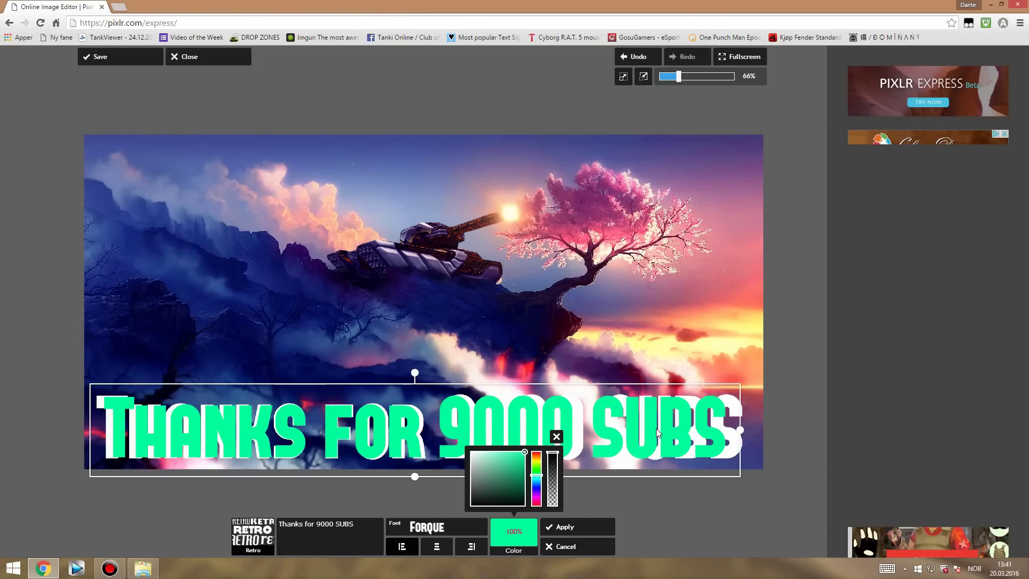
left_click_drag(742, 439, 718, 437)
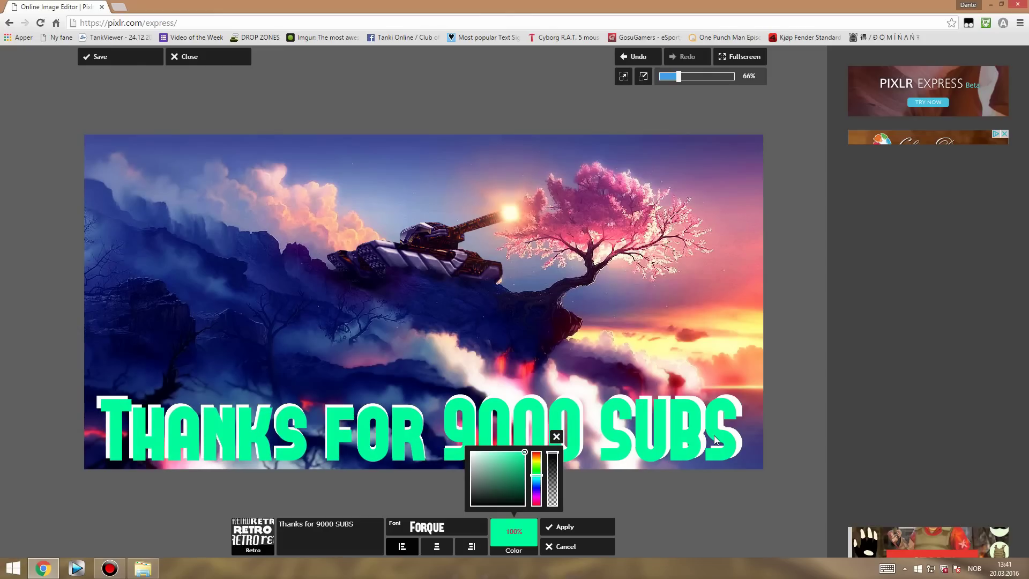
left_click(539, 486)
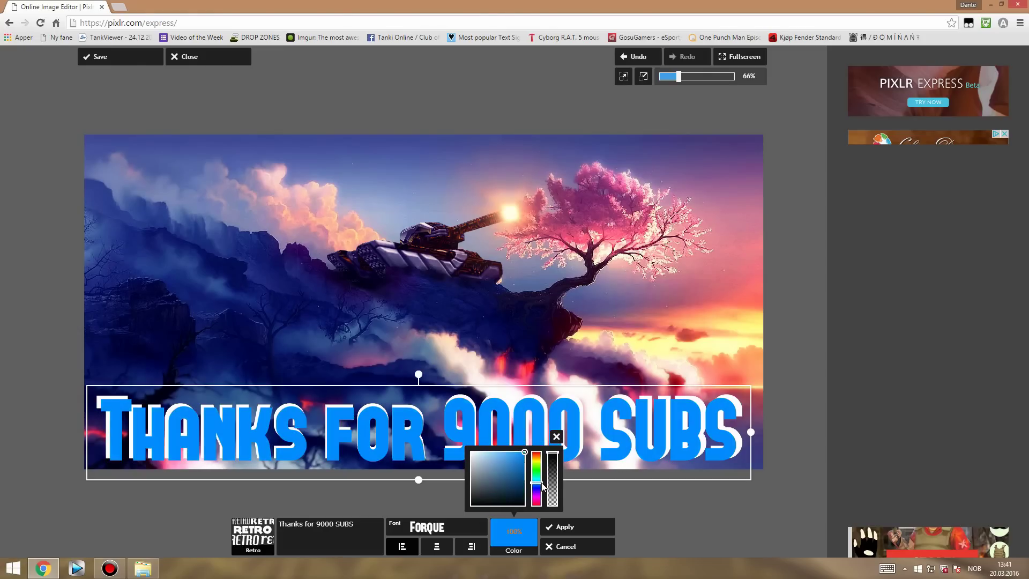
left_click(520, 461)
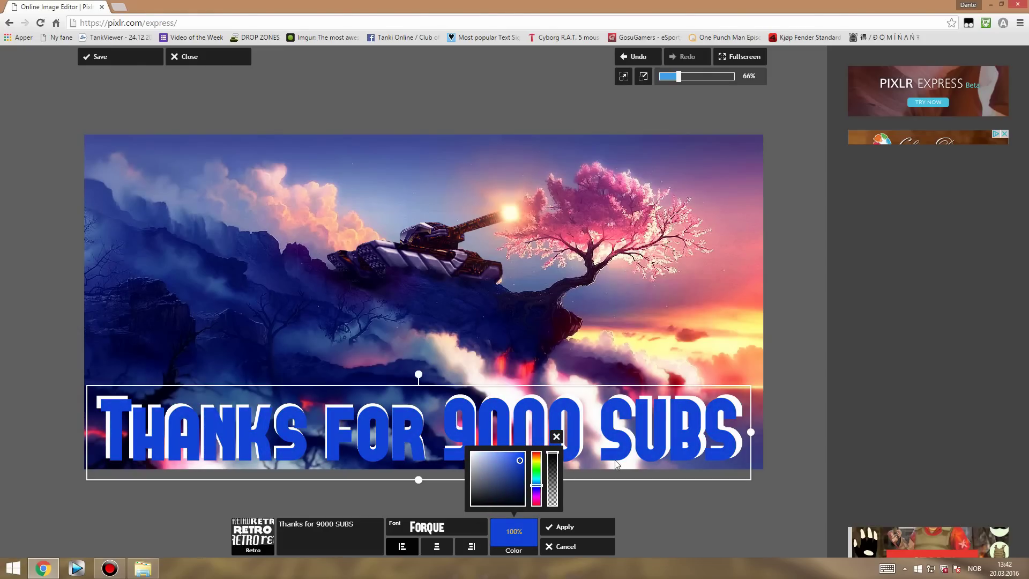
left_click_drag(693, 432, 733, 444)
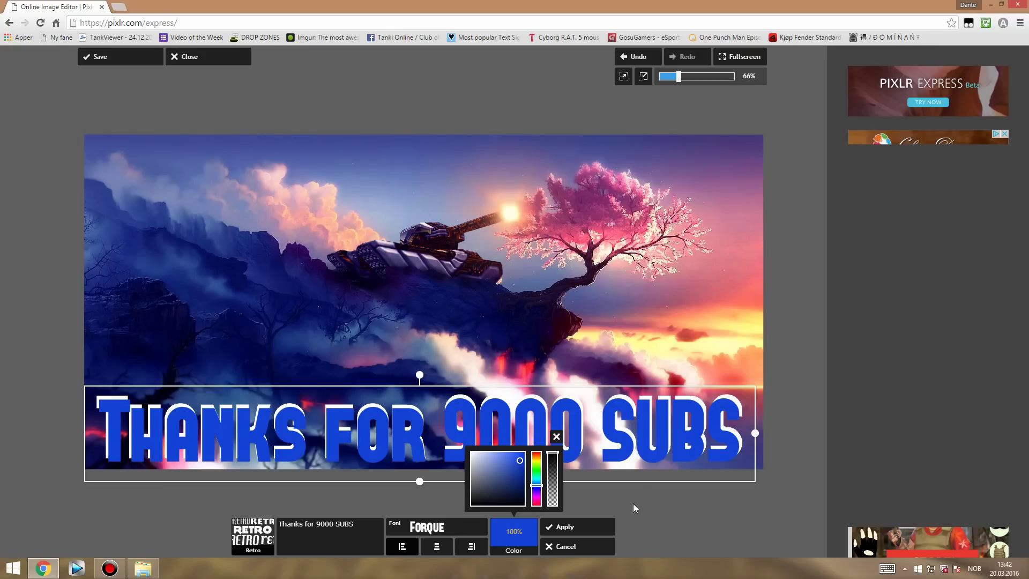
left_click(589, 528)
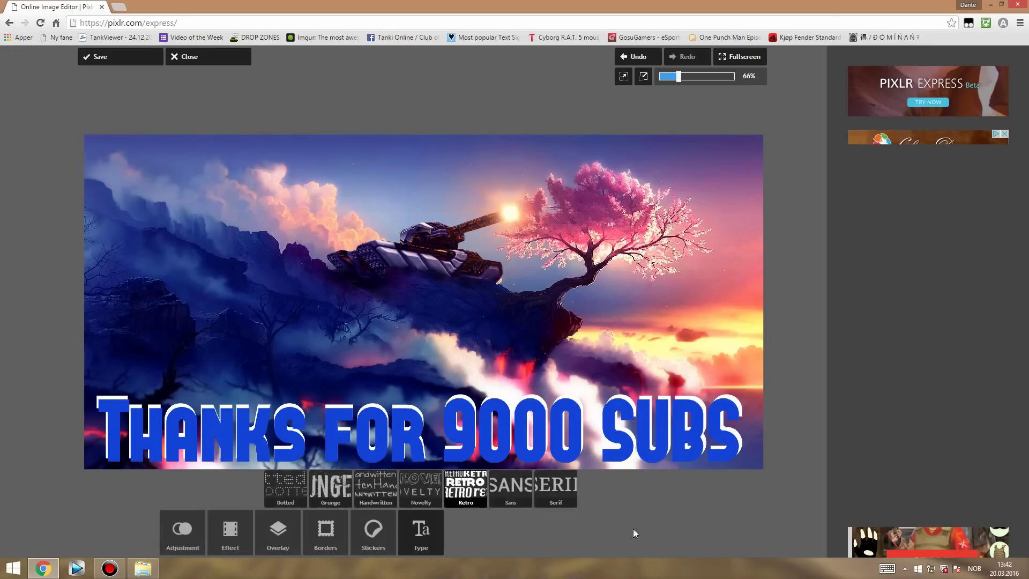